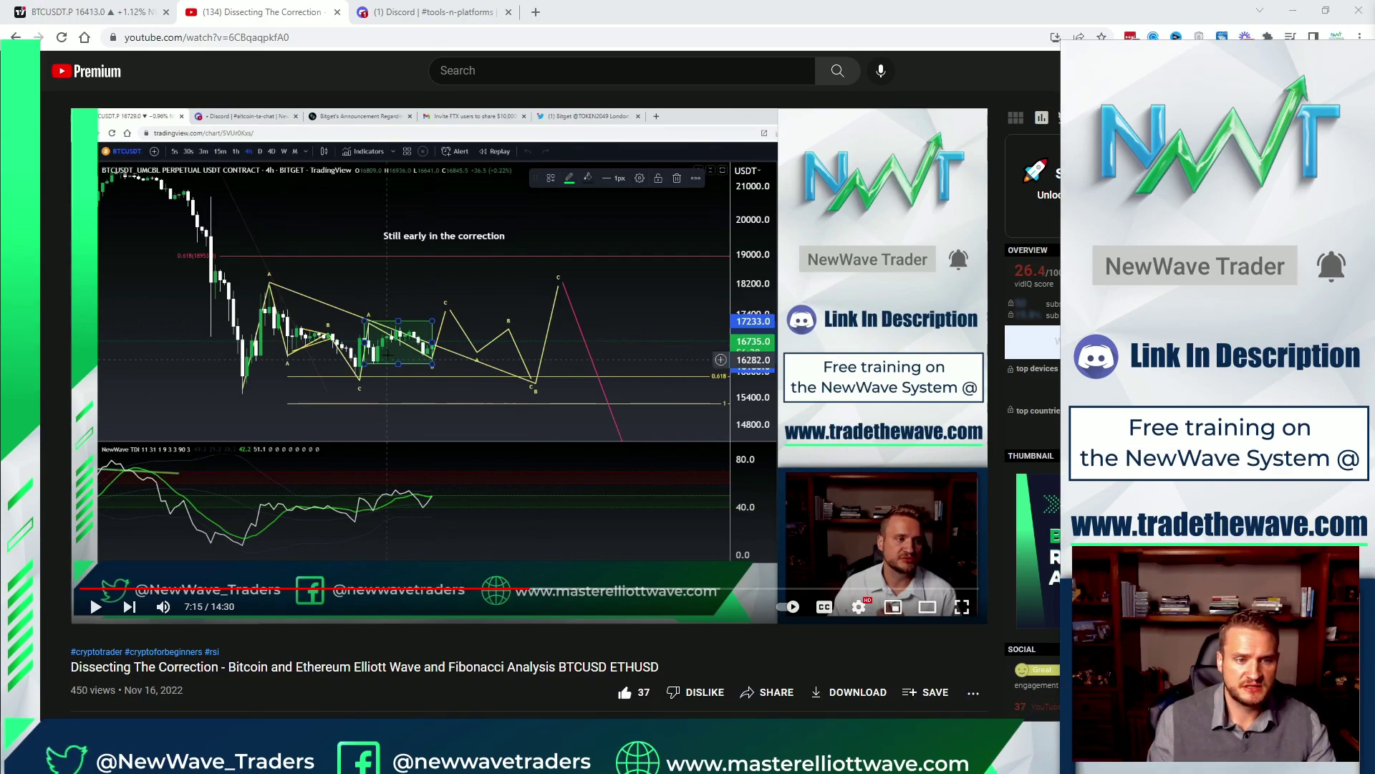
- Circle the video's upload date and draw yellow lines along the upper and lower bounds of the correction in the paused chart
key(ctrl+2)
mouse_move(120, 686)
mouse_down()
mouse_move(164, 709)
mouse_move(146, 678)
mouse_up()
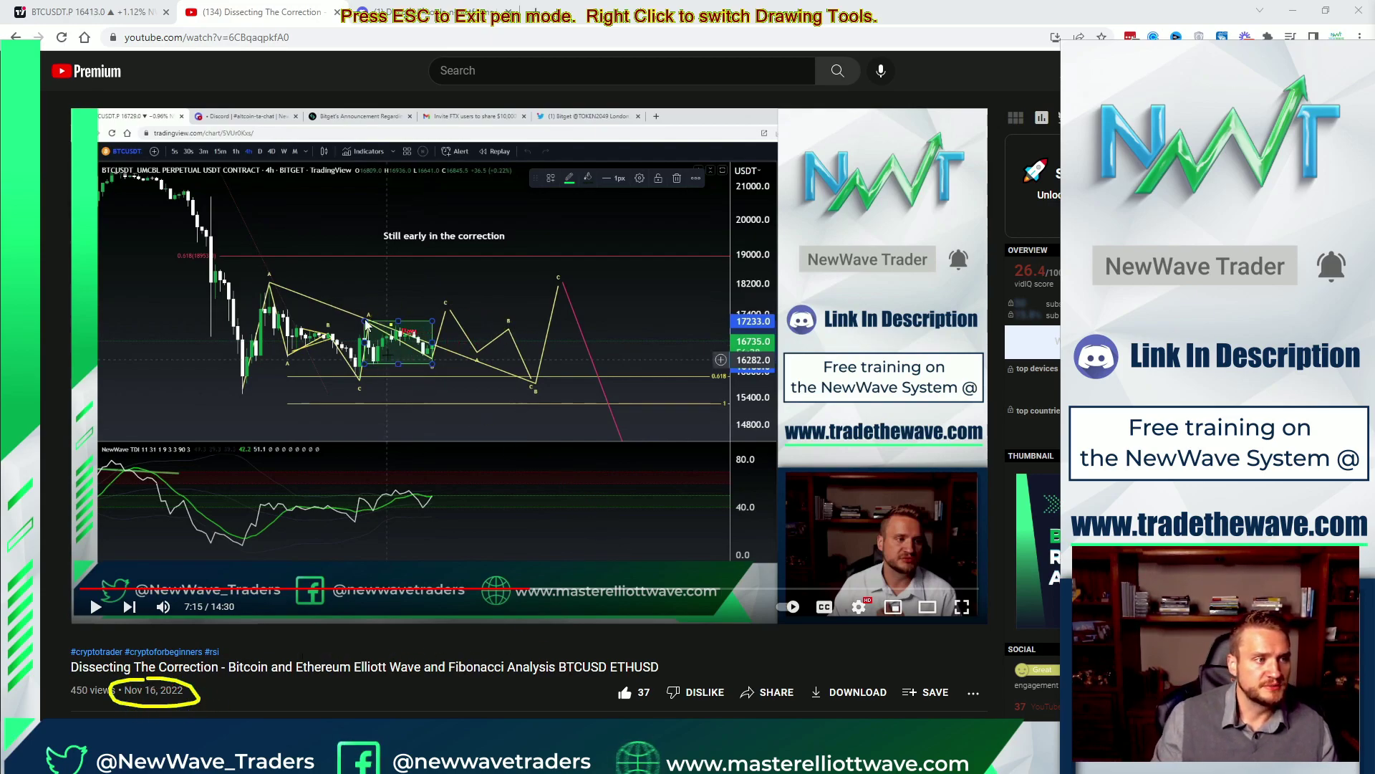
drag(271, 285, 558, 288)
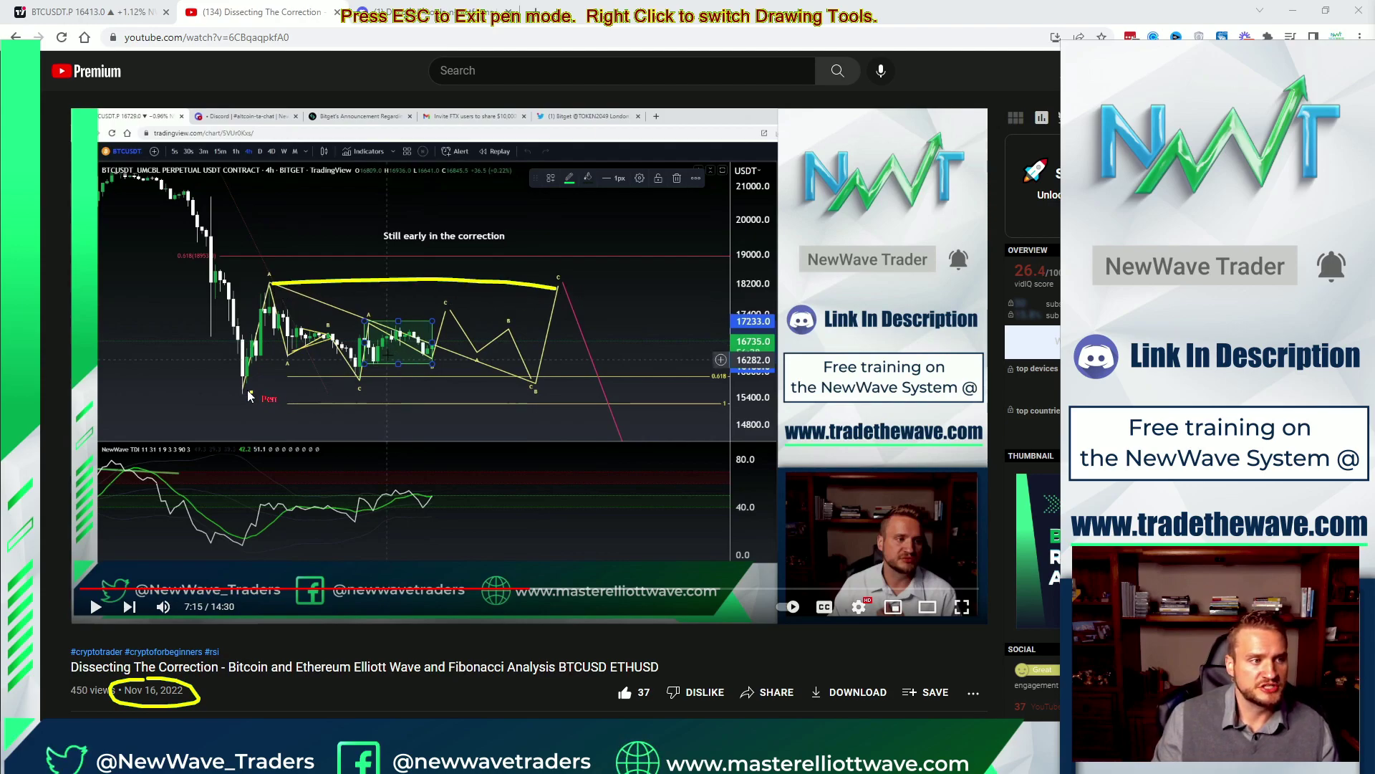
drag(317, 399, 548, 394)
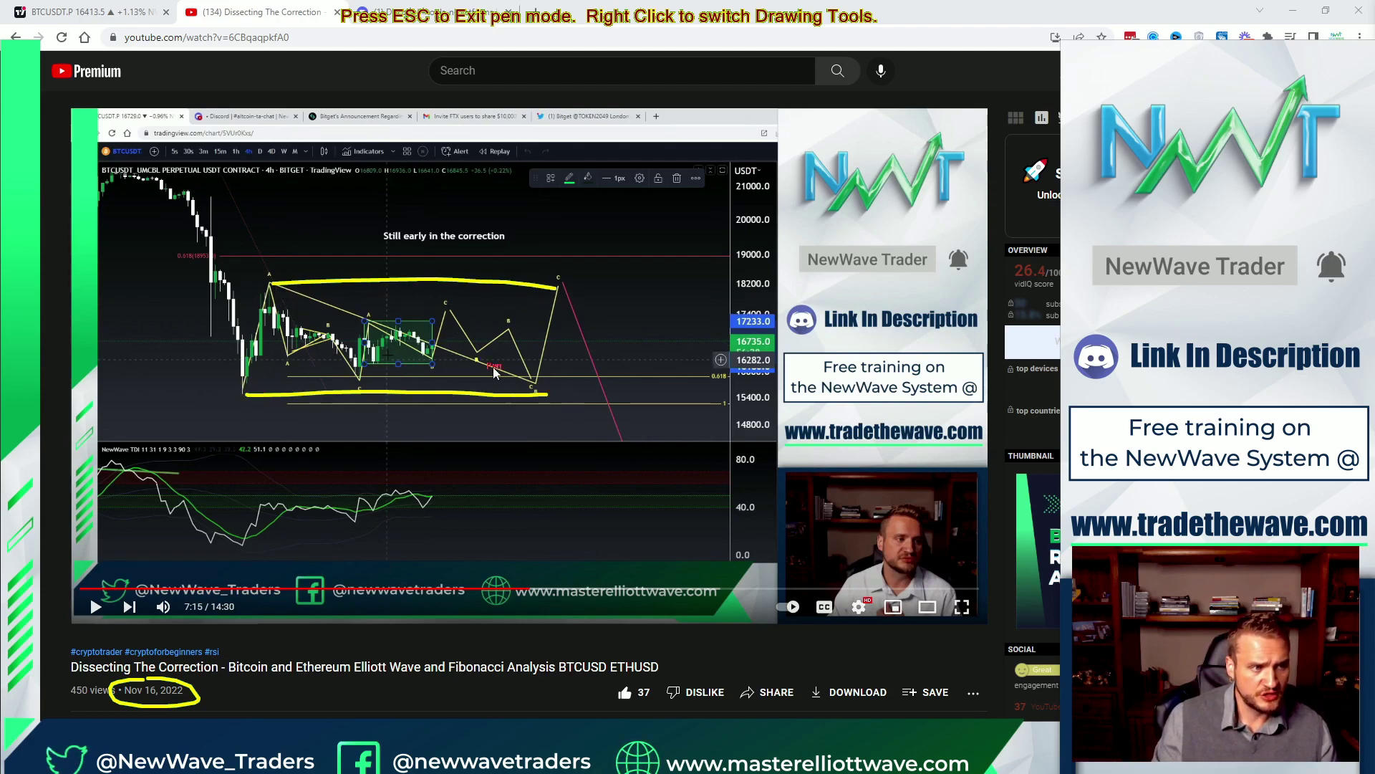
- Underline the "Still early in the correction" note and trace the projected path through the low and back up
drag(510, 250, 385, 251)
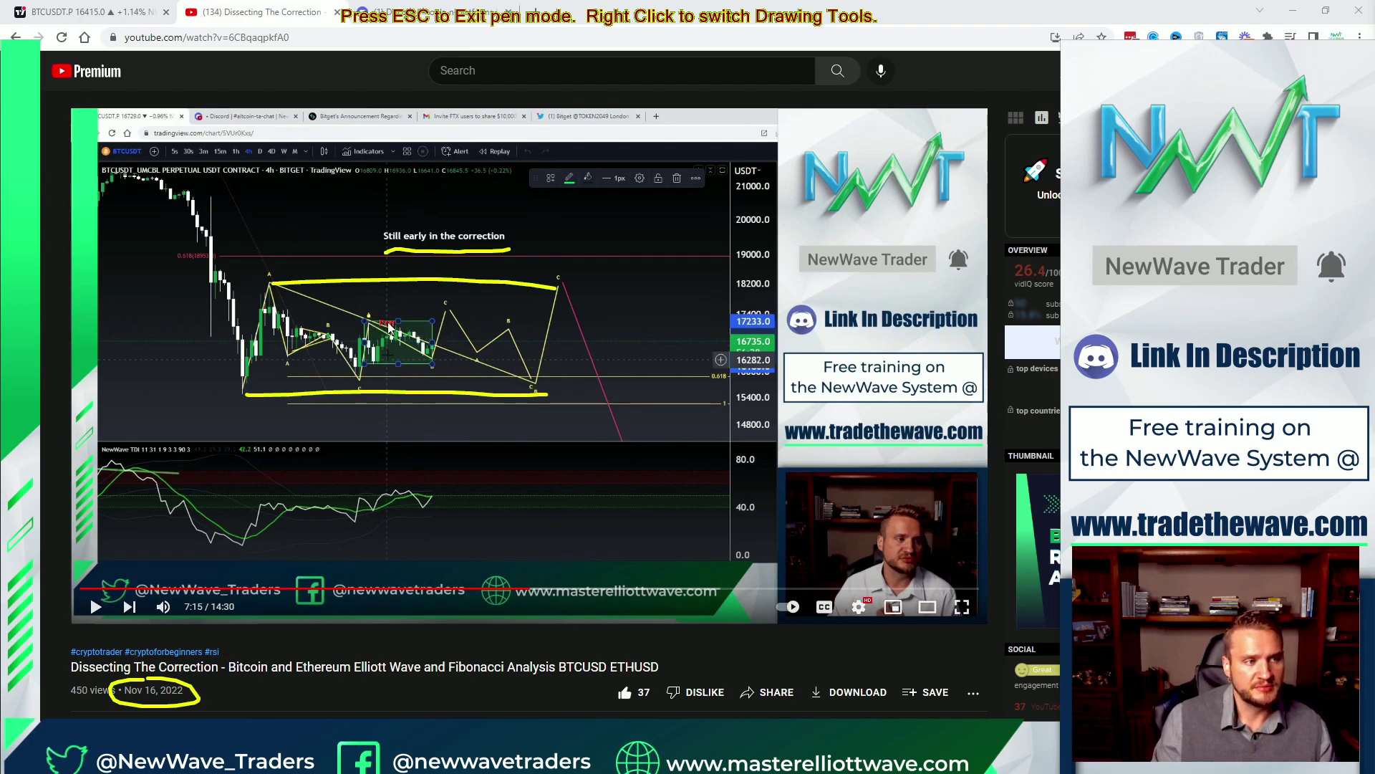
drag(361, 374, 464, 351)
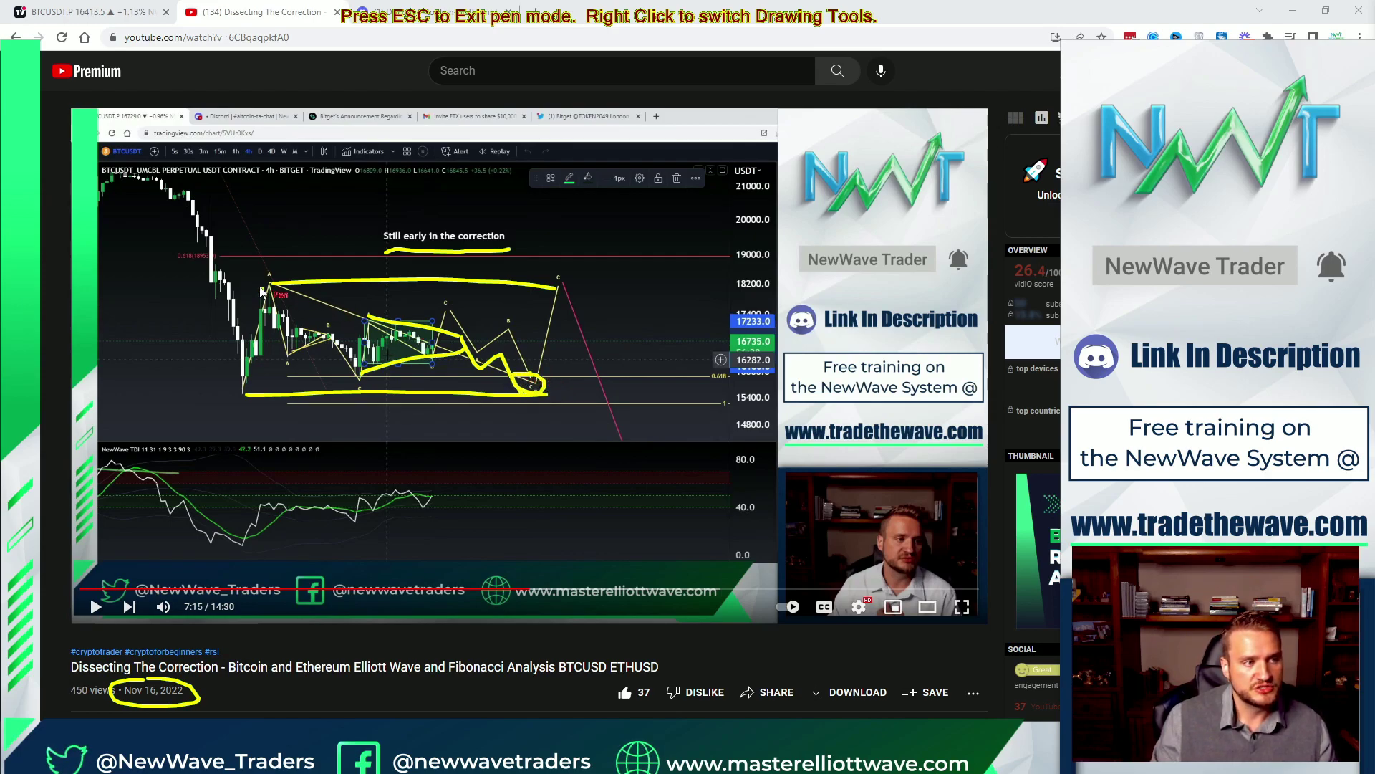
drag(563, 396, 568, 289)
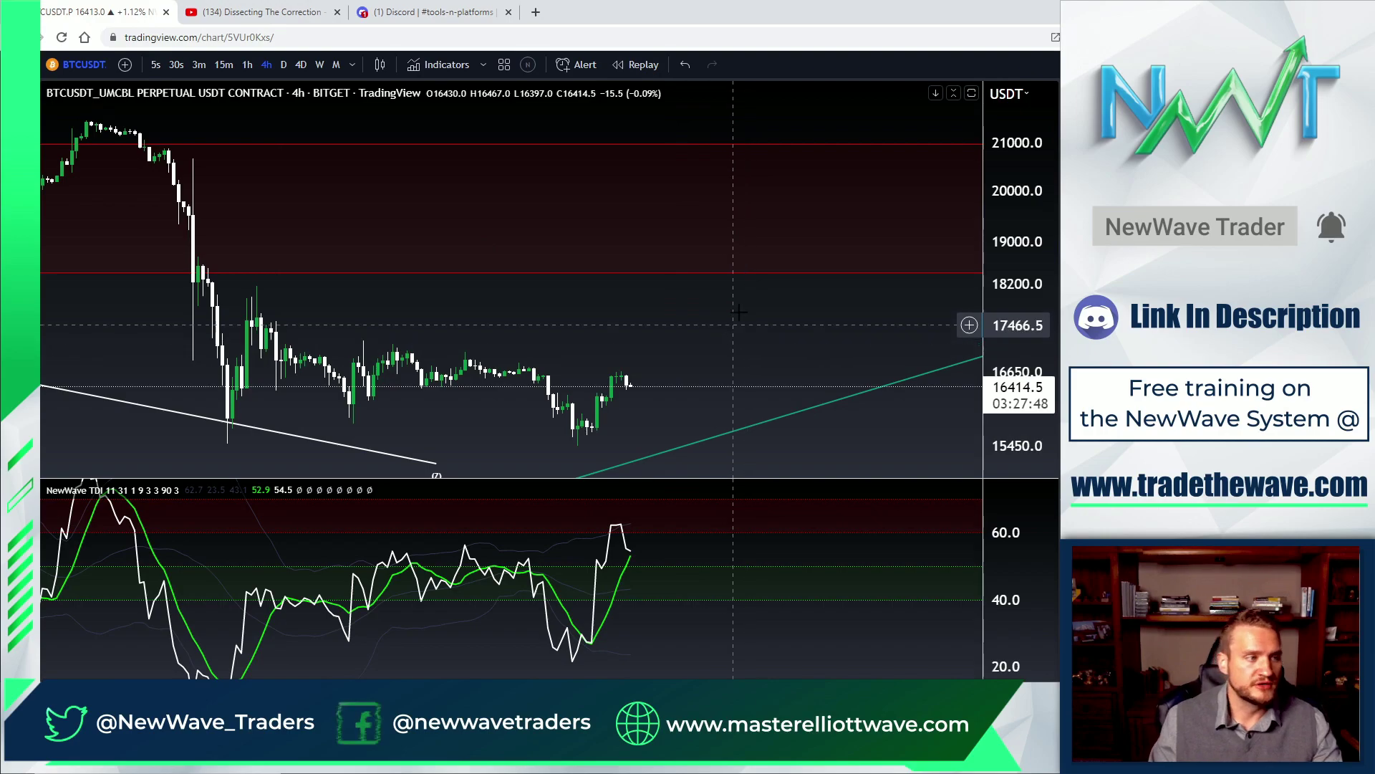
- Show the BTCUSDT chart on the 4-day timeframe in full screen with the projected A-B-C move in view
click(301, 65)
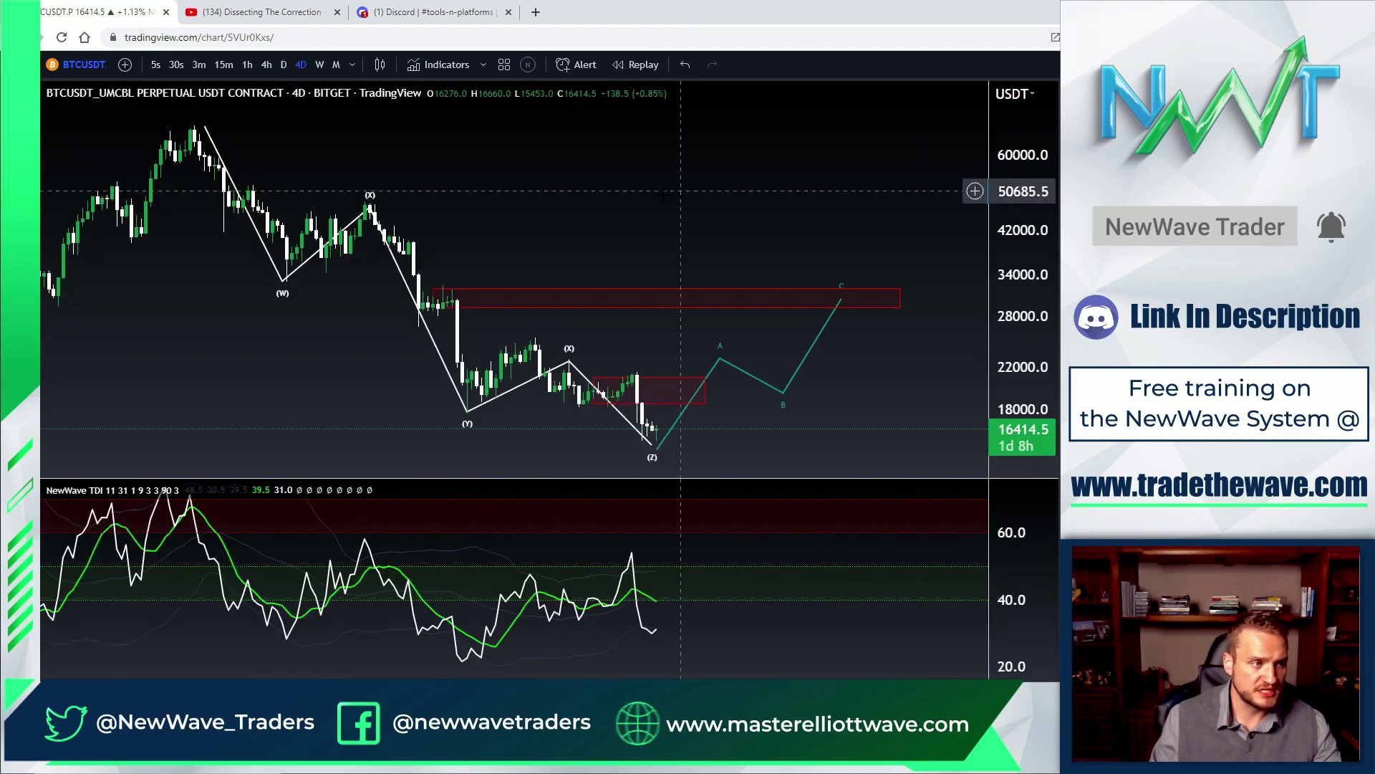
key(F11)
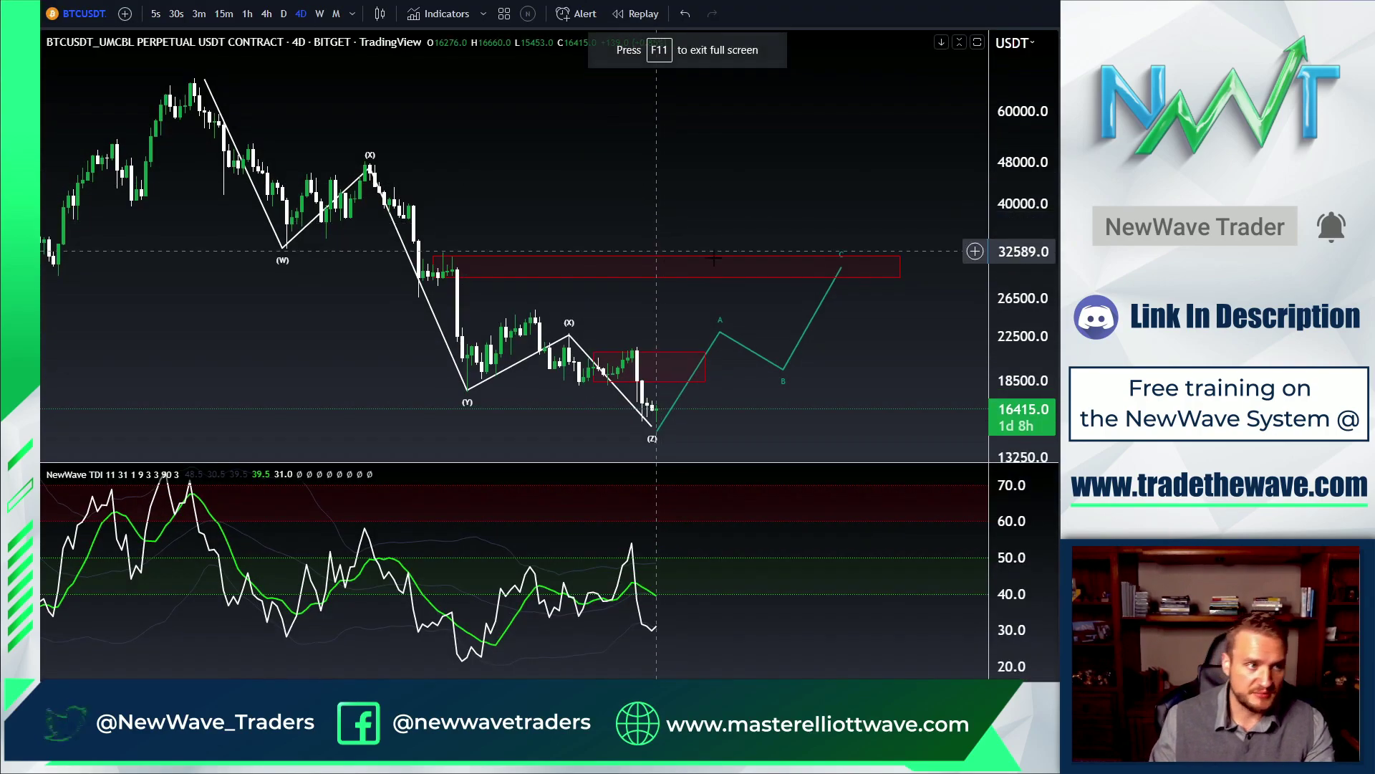
drag(884, 349, 769, 293)
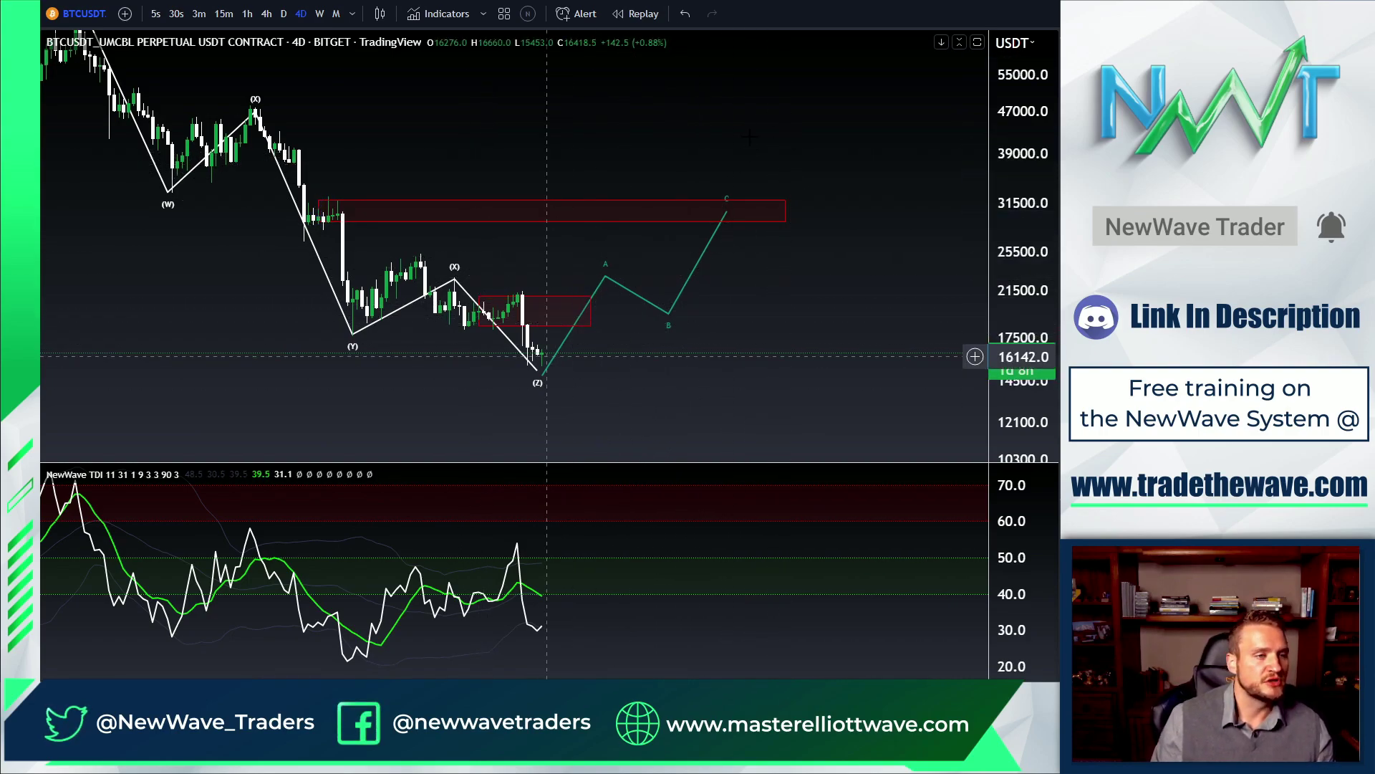
- Switch the chart to the weekly timeframe and brush yellow strokes over the two early rallies before the sharp drop
click(320, 14)
drag(1032, 115, 1030, 304)
drag(730, 271, 934, 157)
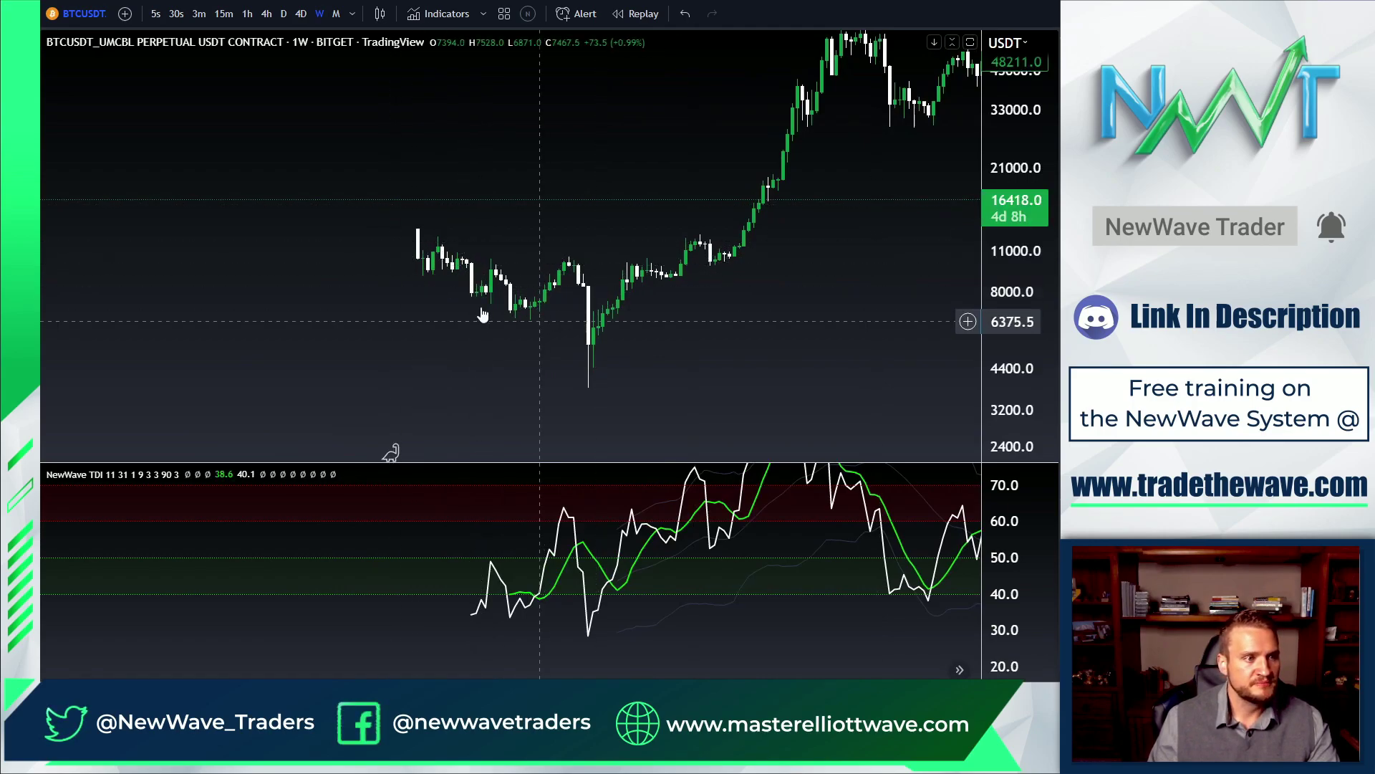
drag(1016, 371, 1014, 346)
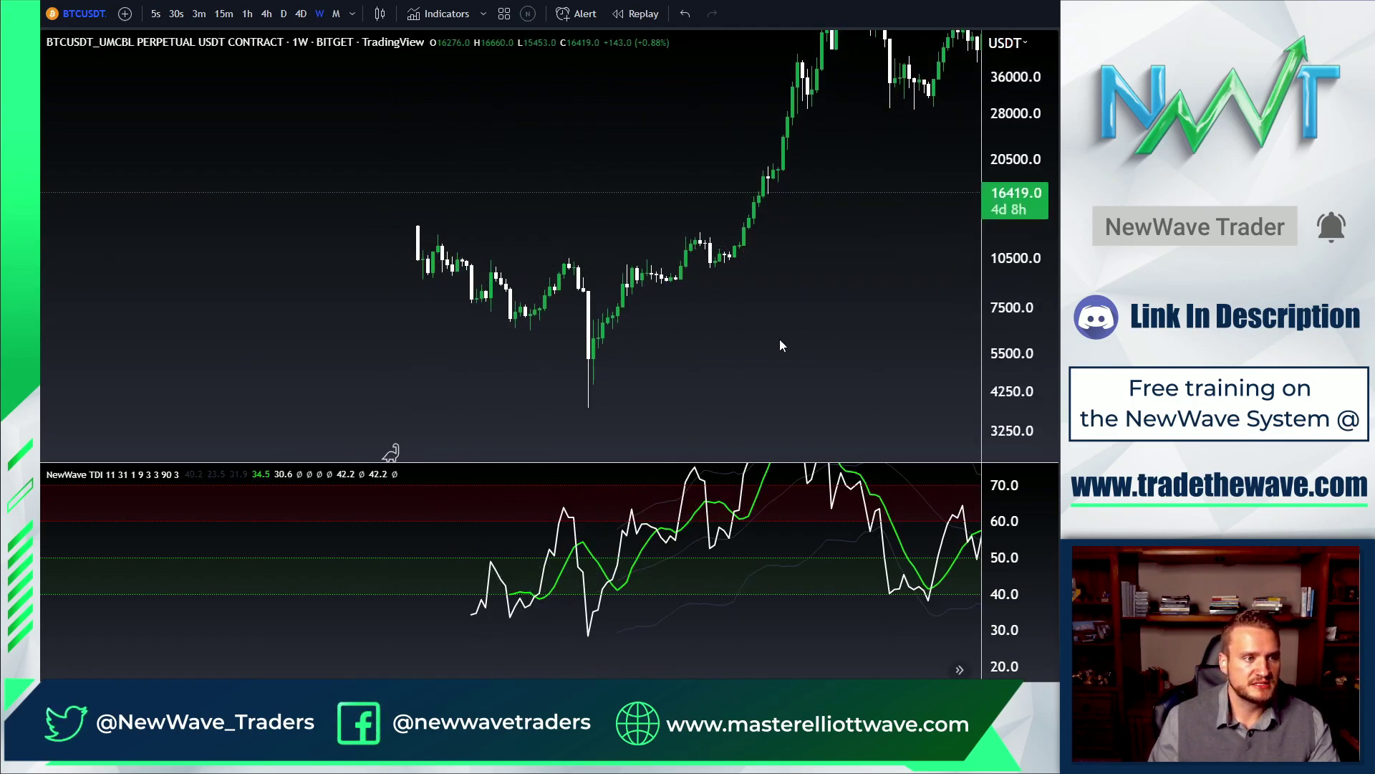
drag(525, 321, 566, 260)
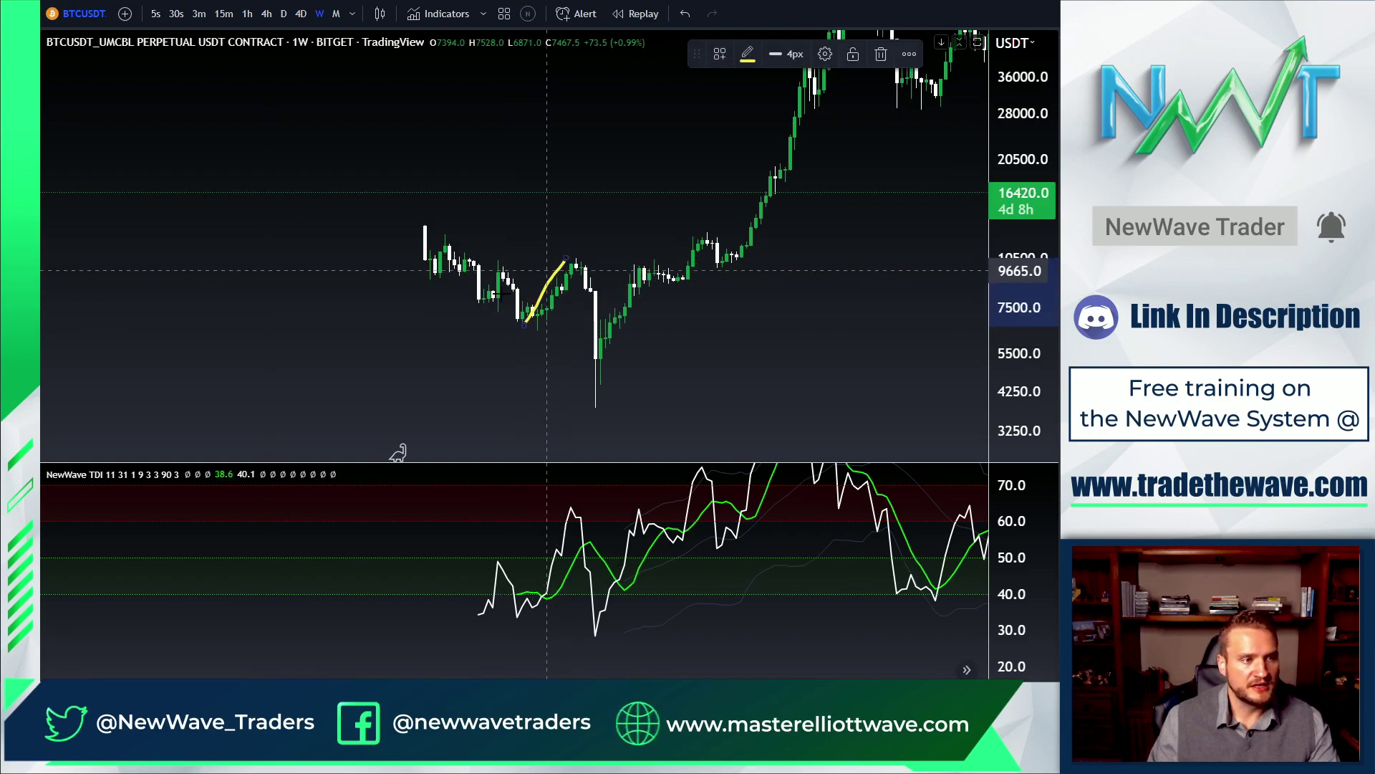
drag(490, 303, 499, 263)
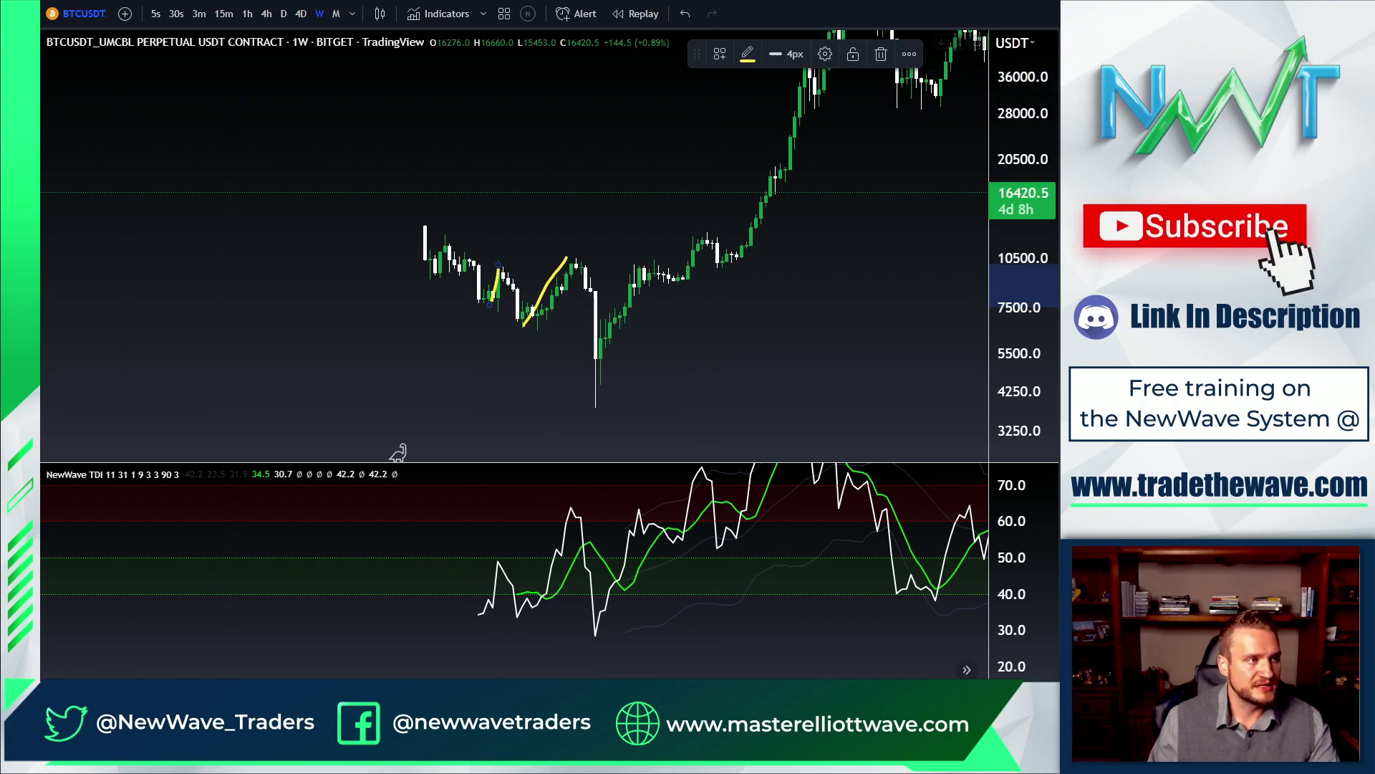
- Brush an upward stroke from the (Z) low toward the projected C zone and delete it
mouse_move(805, 231)
mouse_down()
mouse_move(221, 335)
mouse_move(174, 323)
mouse_up()
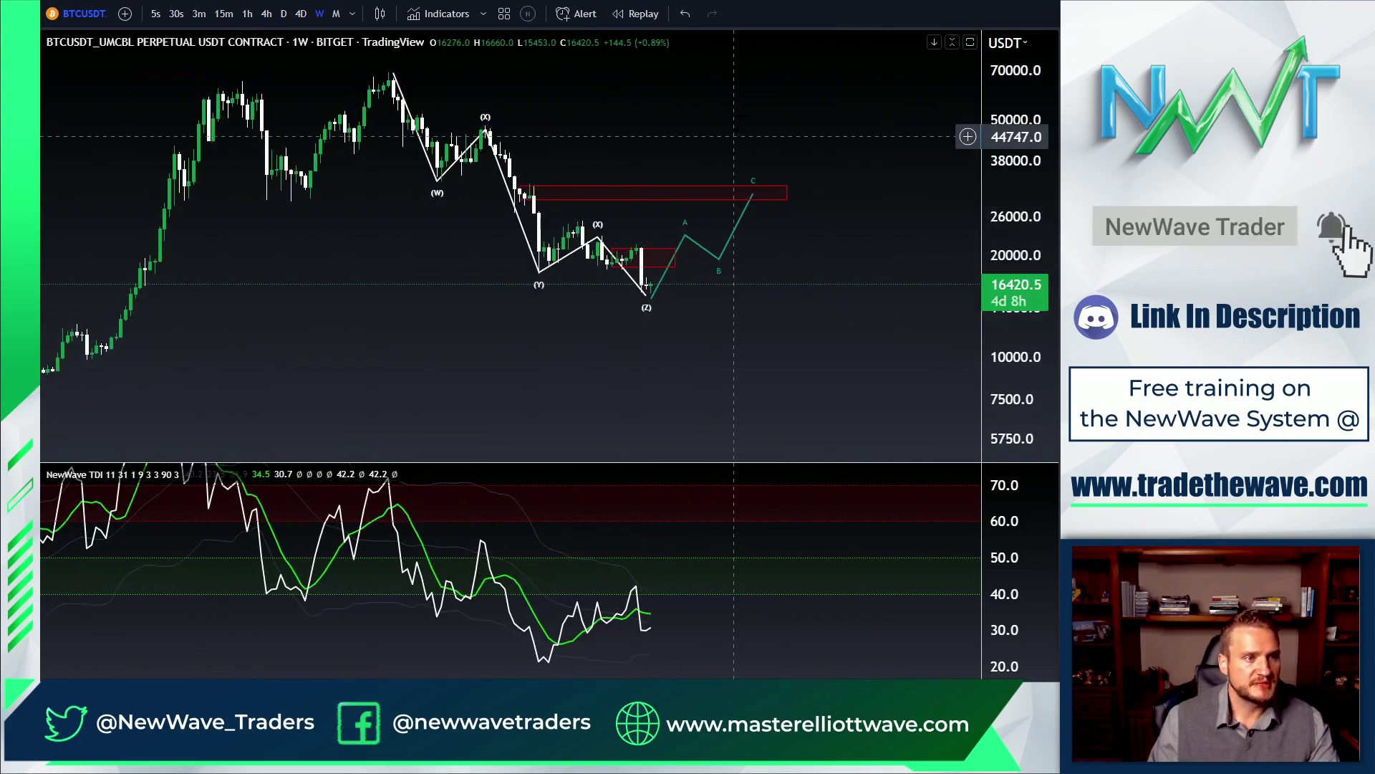
drag(661, 303, 727, 159)
click(881, 53)
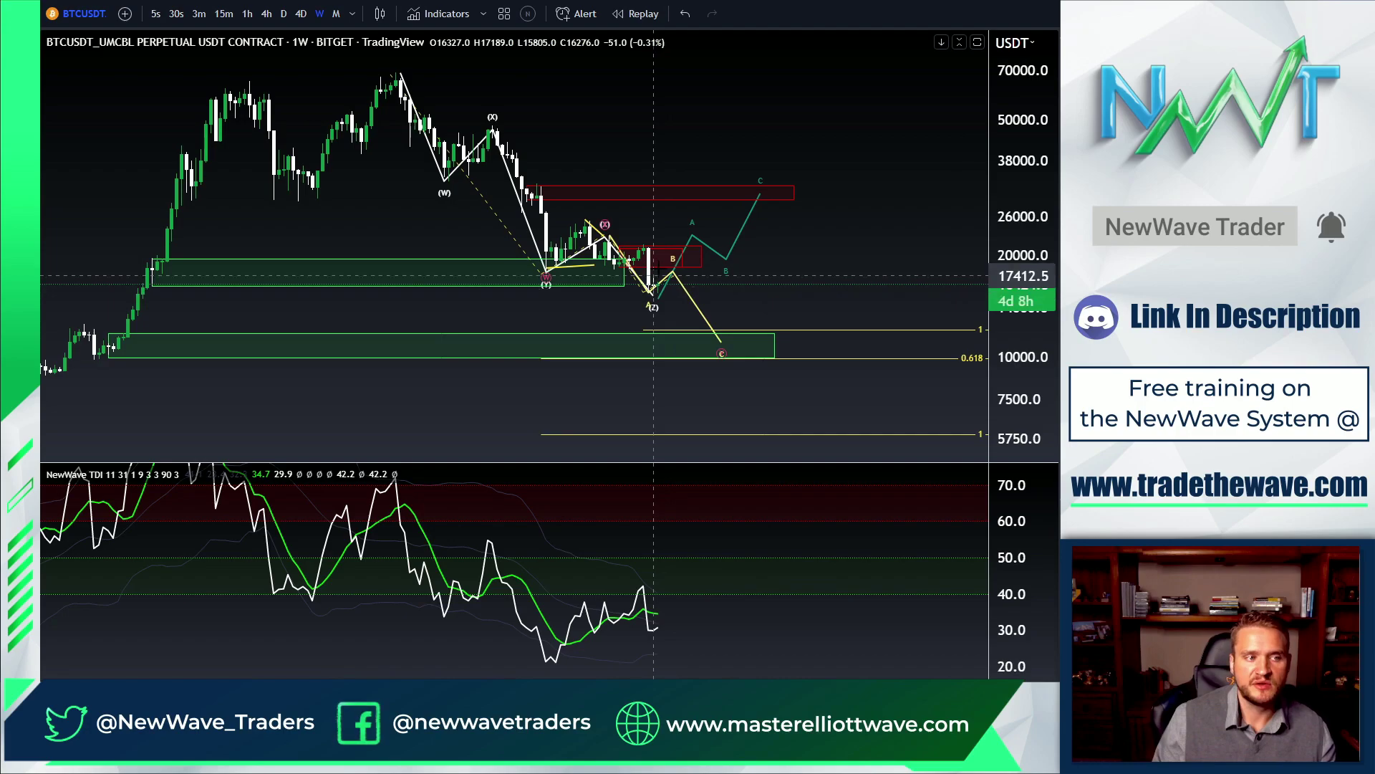
- Switch the chart to the 4-hour timeframe with an auto-fitted price scale, and delete the trial brush stroke over the recent candles
click(266, 13)
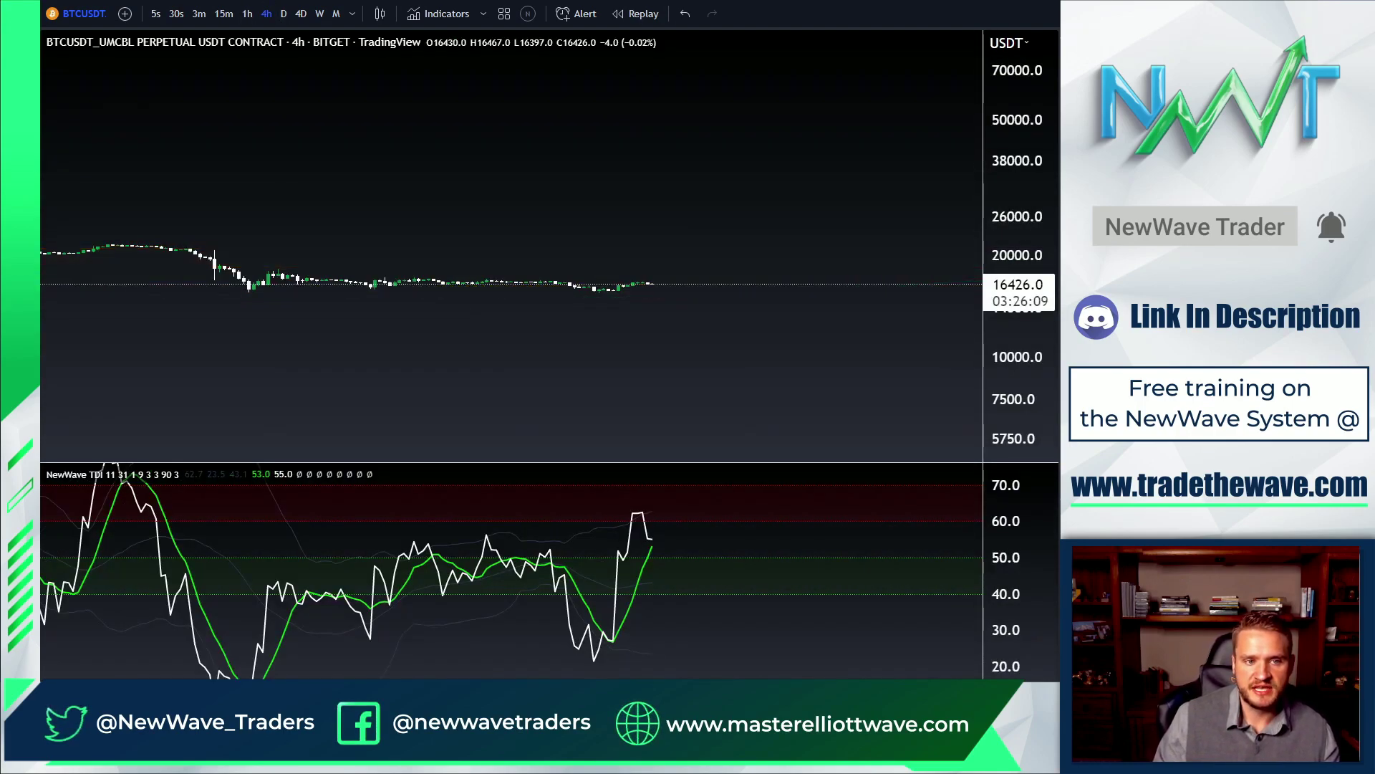
double_click(1026, 173)
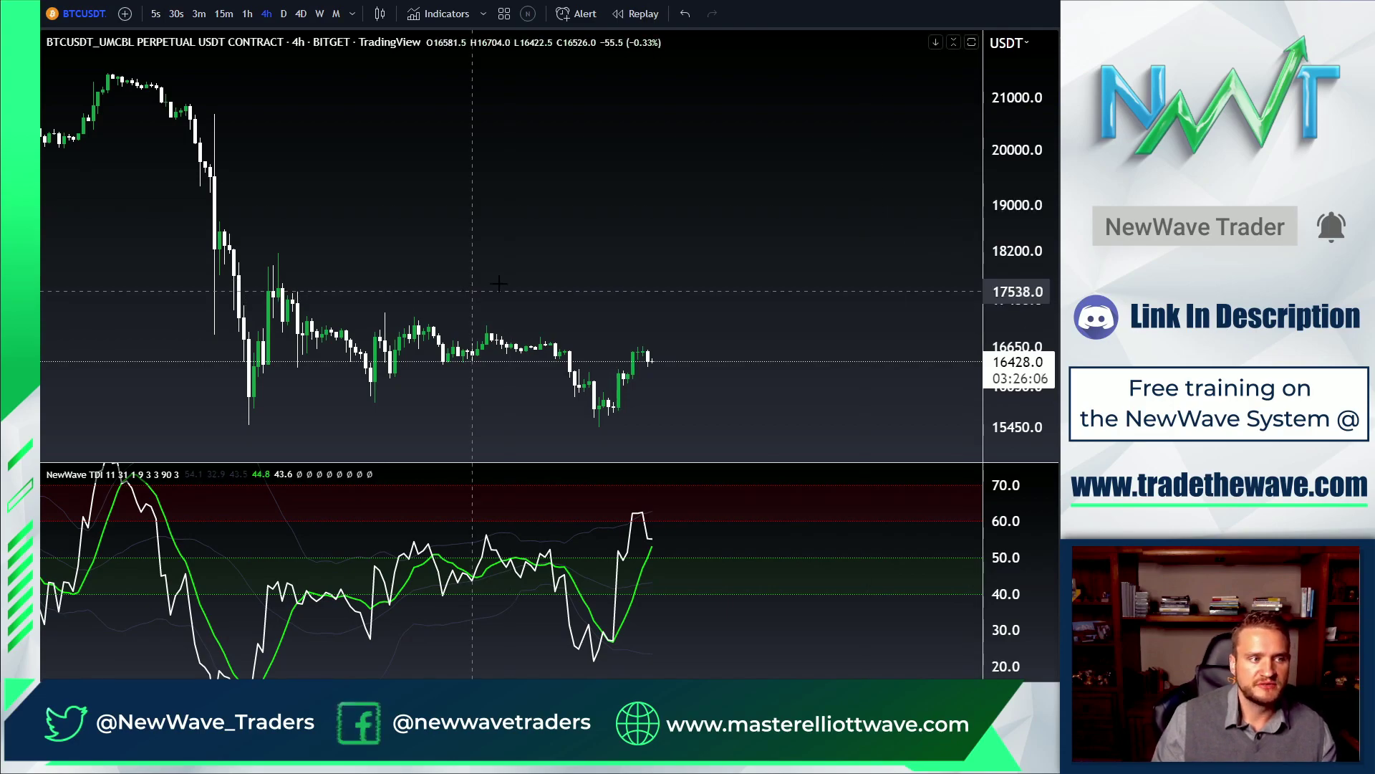
drag(477, 290, 704, 261)
click(882, 54)
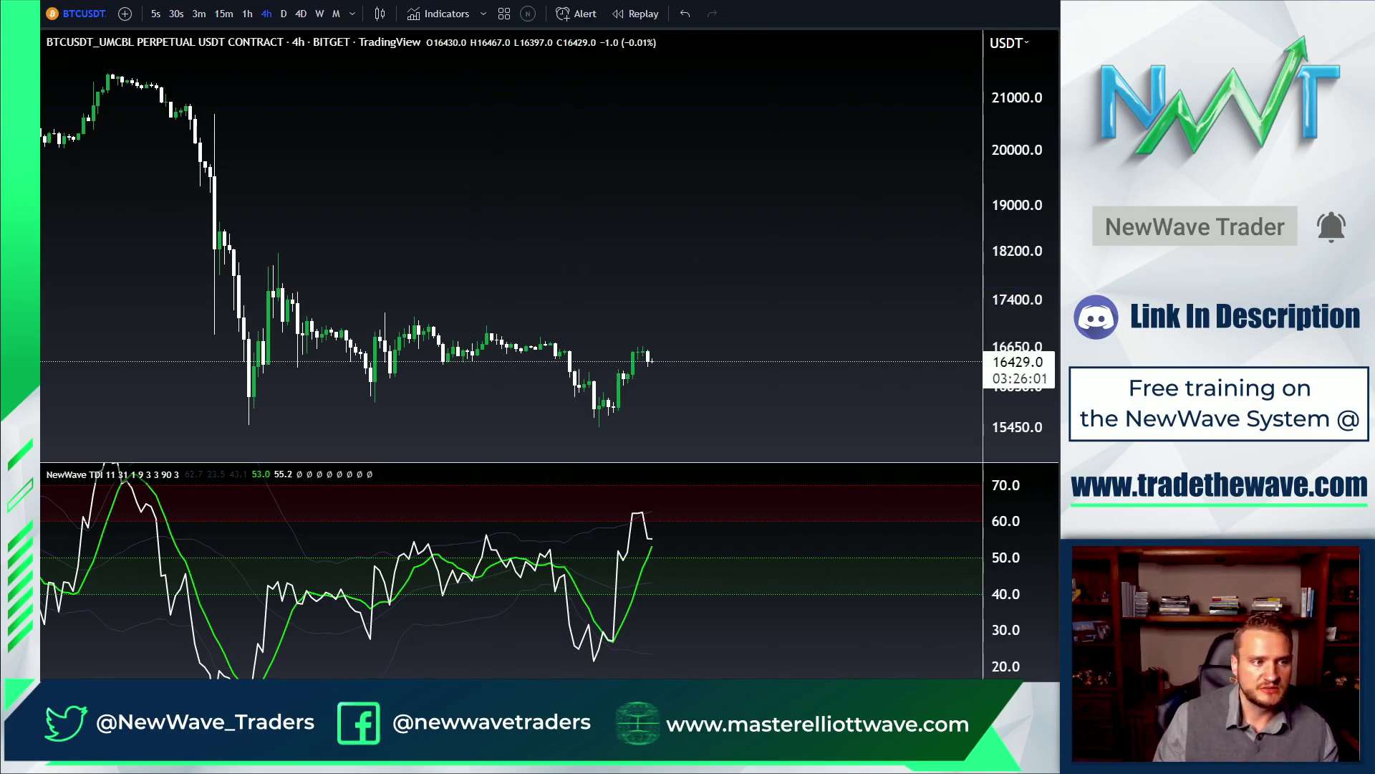
- Display the saved Elliott wave count drawings on the 4-hour chart
click(34, 44)
click(82, 57)
drag(870, 359, 919, 222)
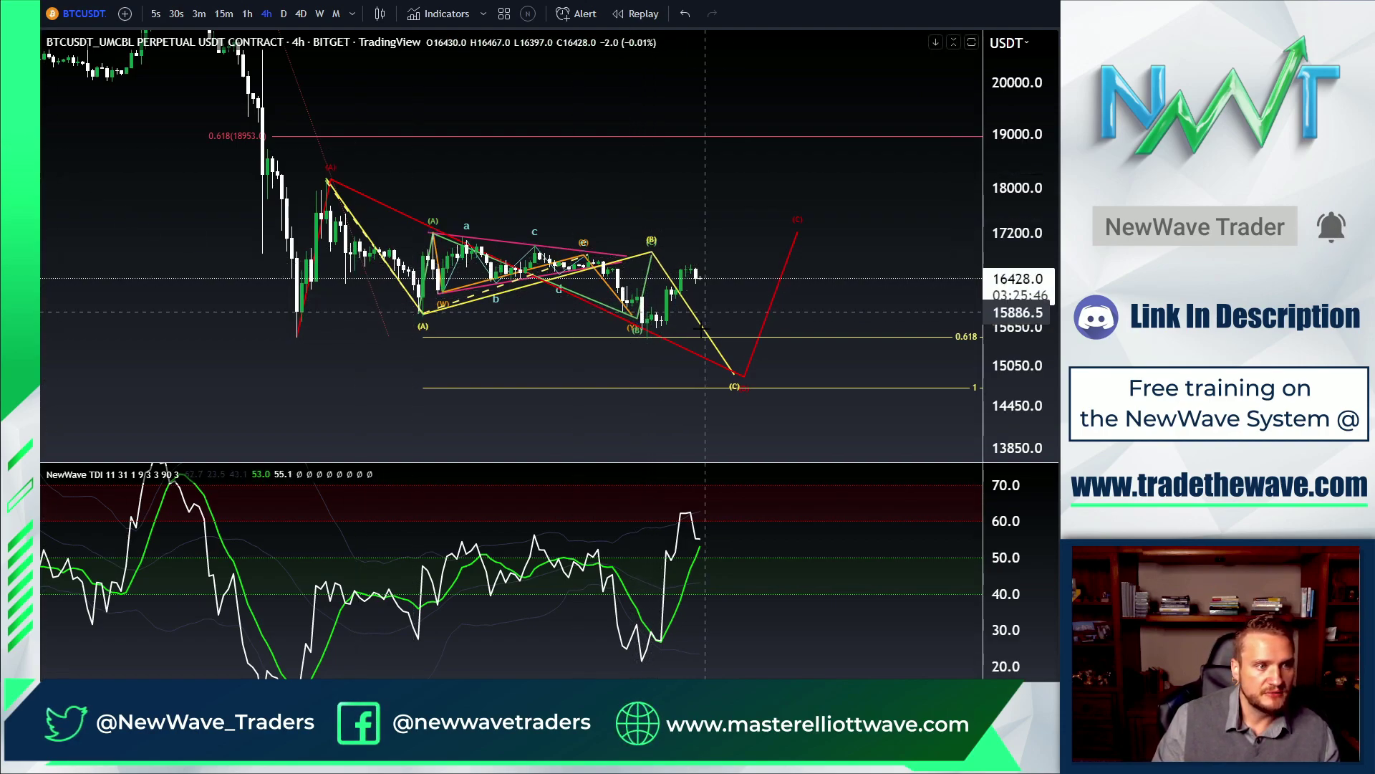
- Brush the recent bounce and the projected drop toward (C) in yellow, and delete all of these strokes
mouse_move(640, 320)
mouse_down()
mouse_move(661, 243)
mouse_move(695, 369)
mouse_up()
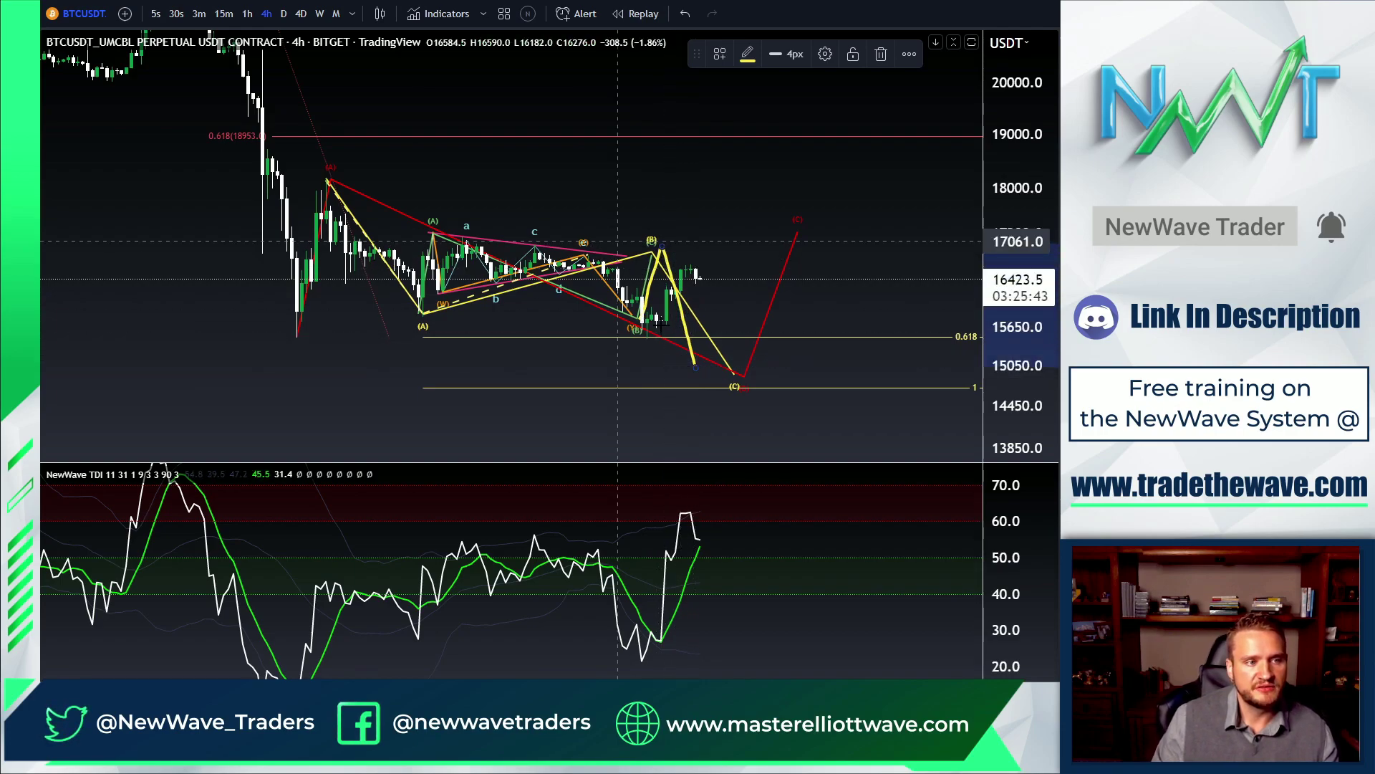
click(881, 54)
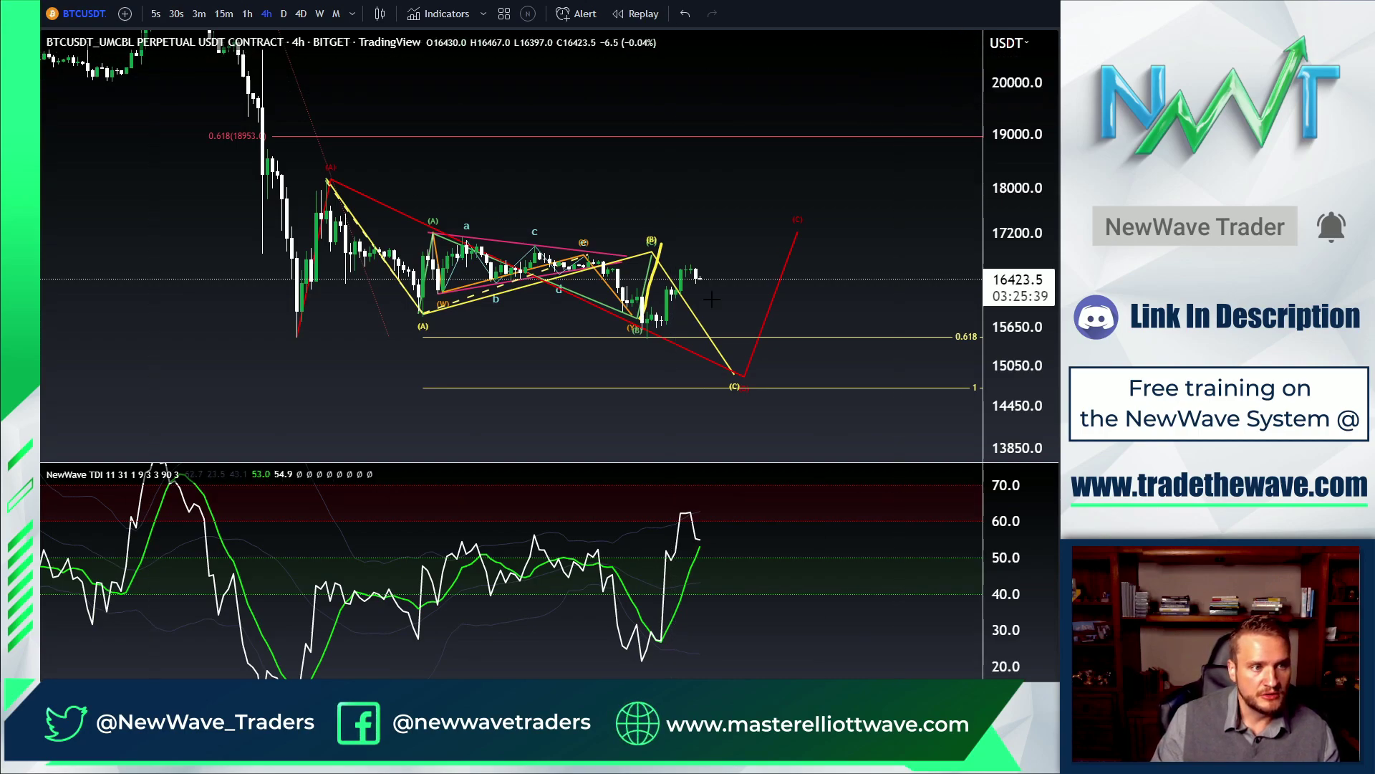
click(659, 248)
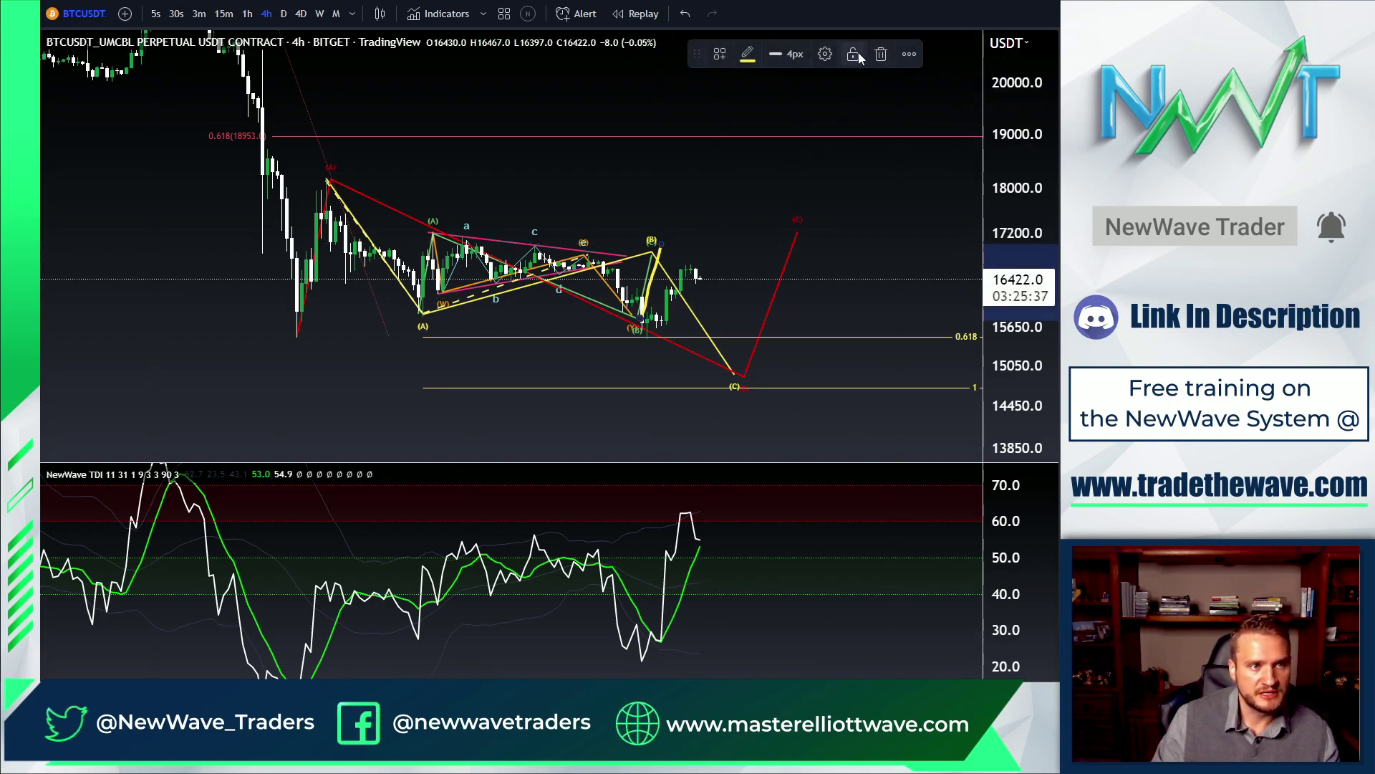
click(880, 55)
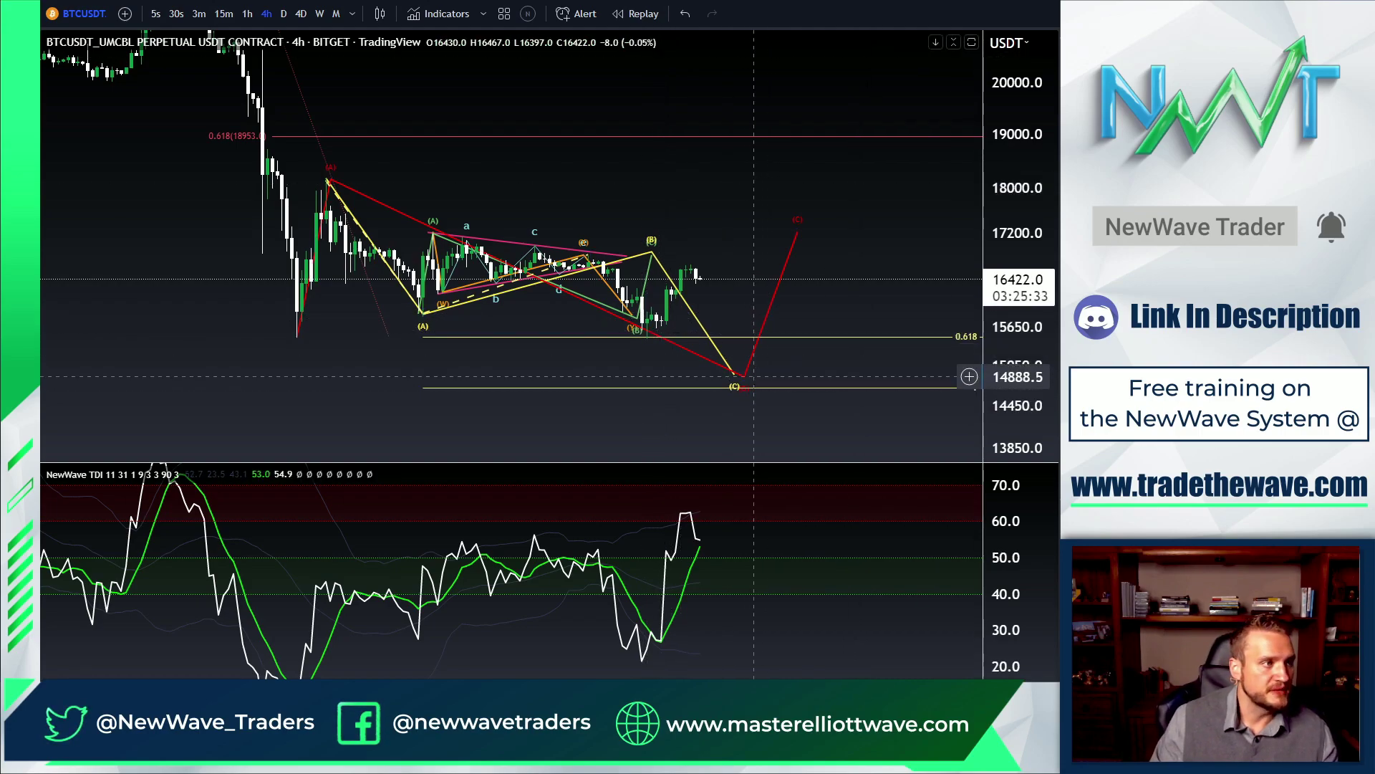
mouse_move(638, 300)
mouse_down()
mouse_move(677, 326)
mouse_move(686, 378)
mouse_up()
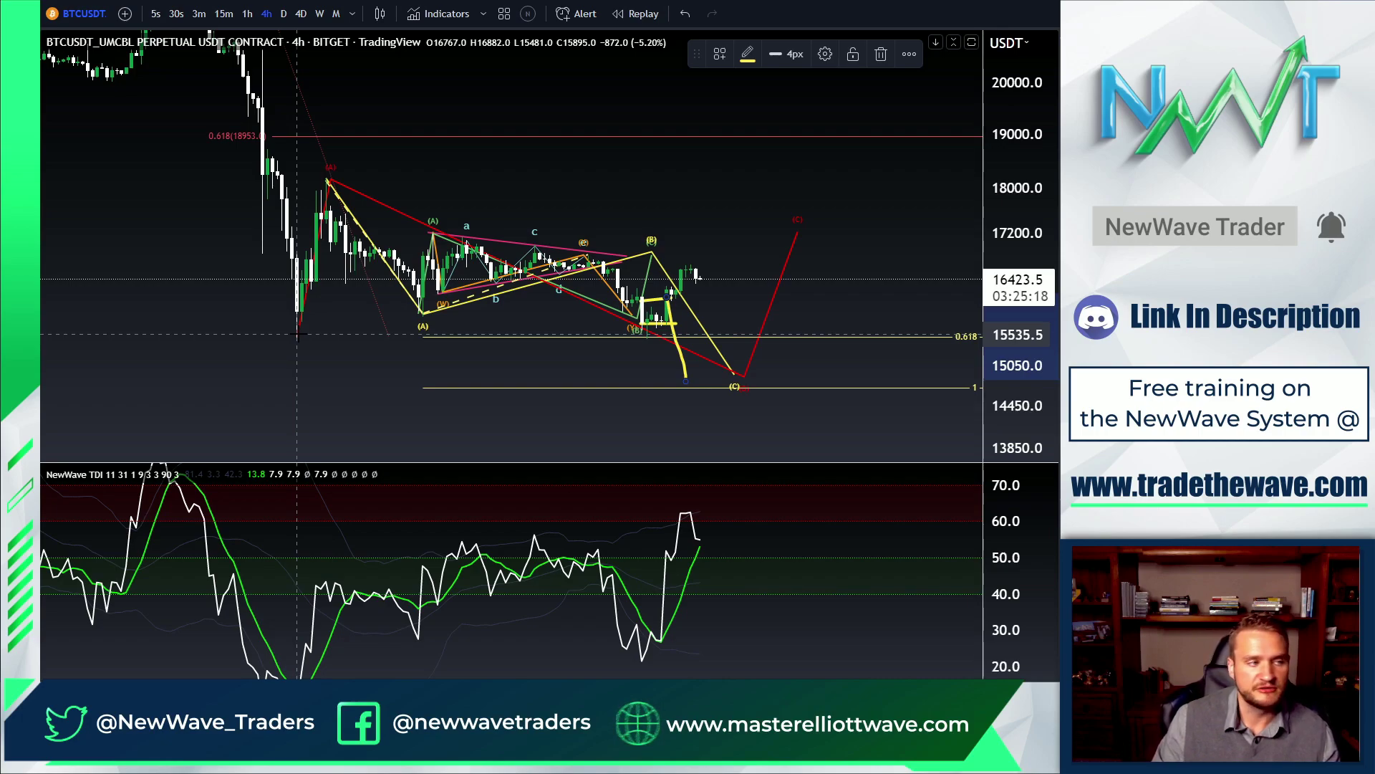
key(Delete)
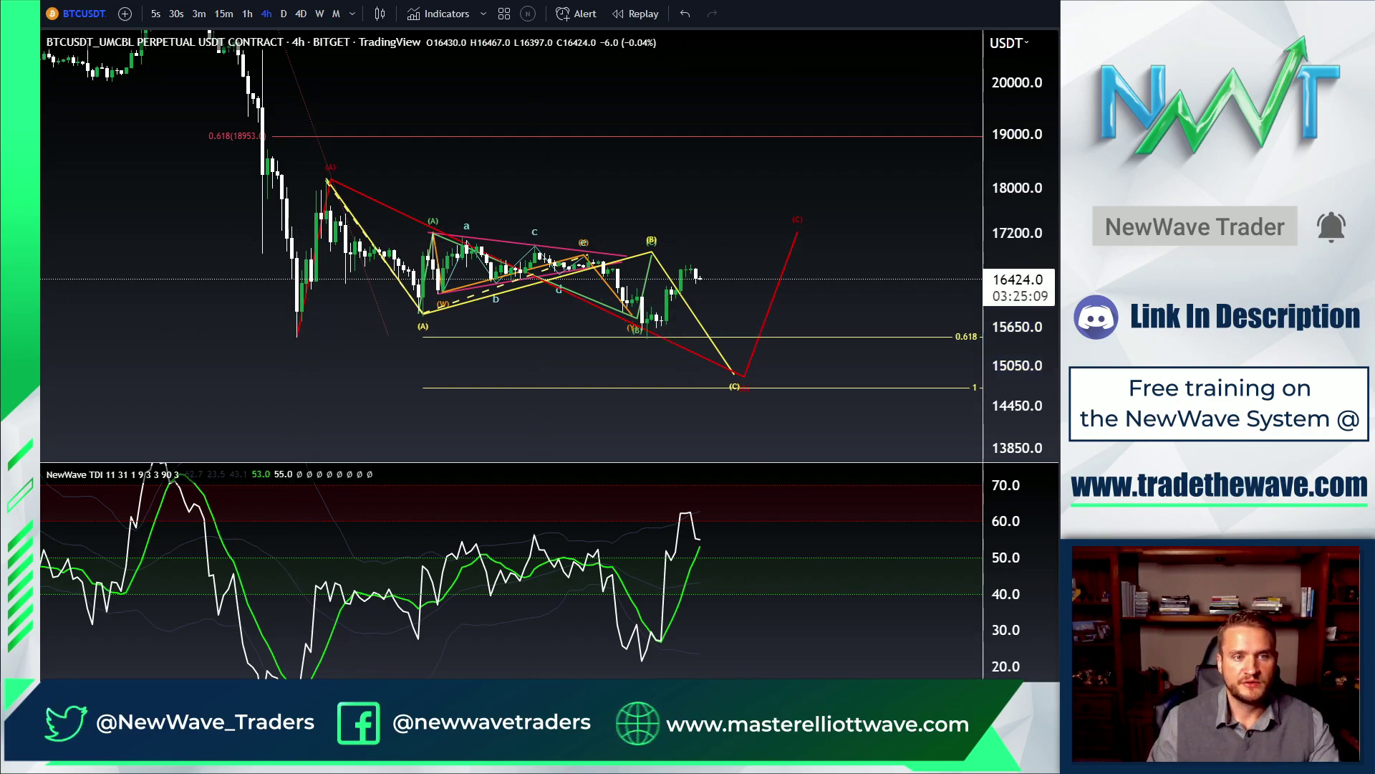
- Replace the displayed wave drawings with the saved count carrying the "Invalid over 16745" note and bring its lower targets into view
key(ctrl+alt+h)
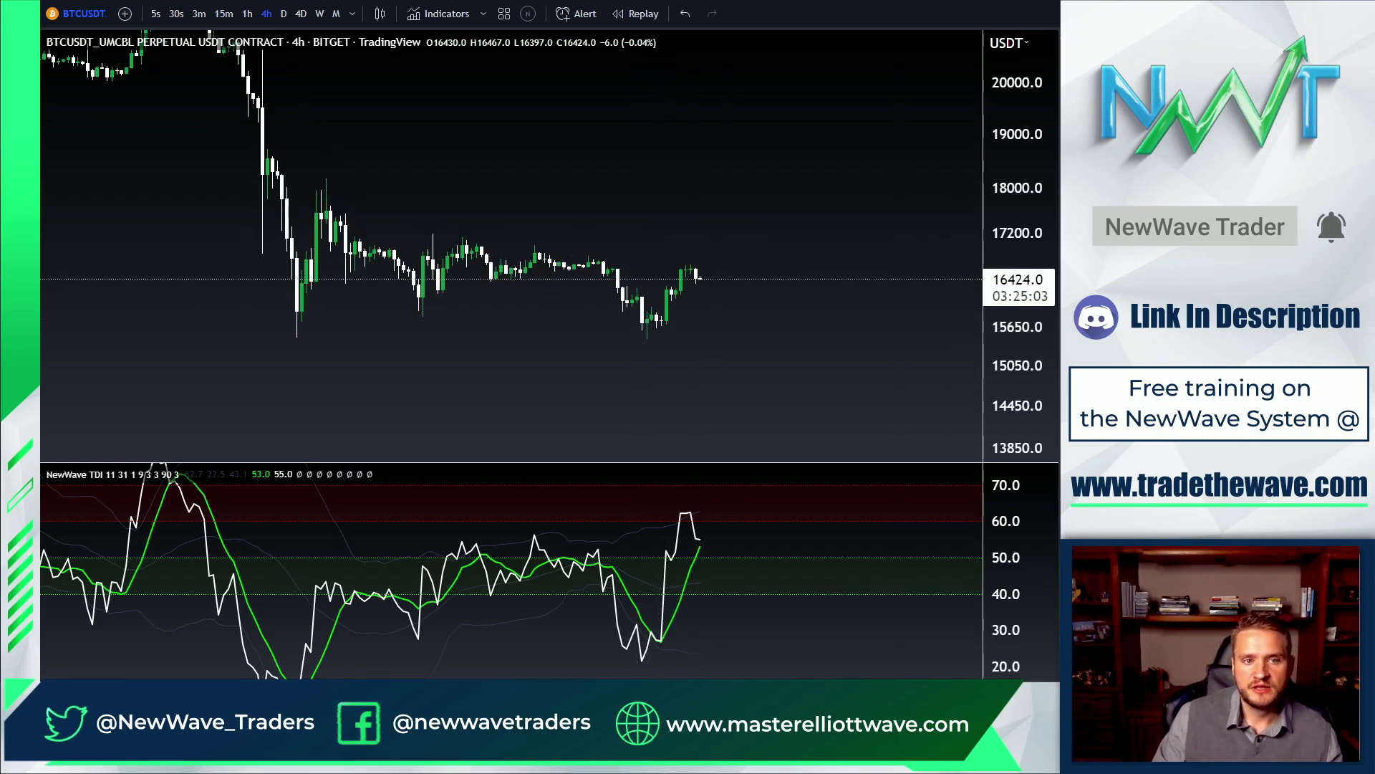
key(ctrl+alt+h)
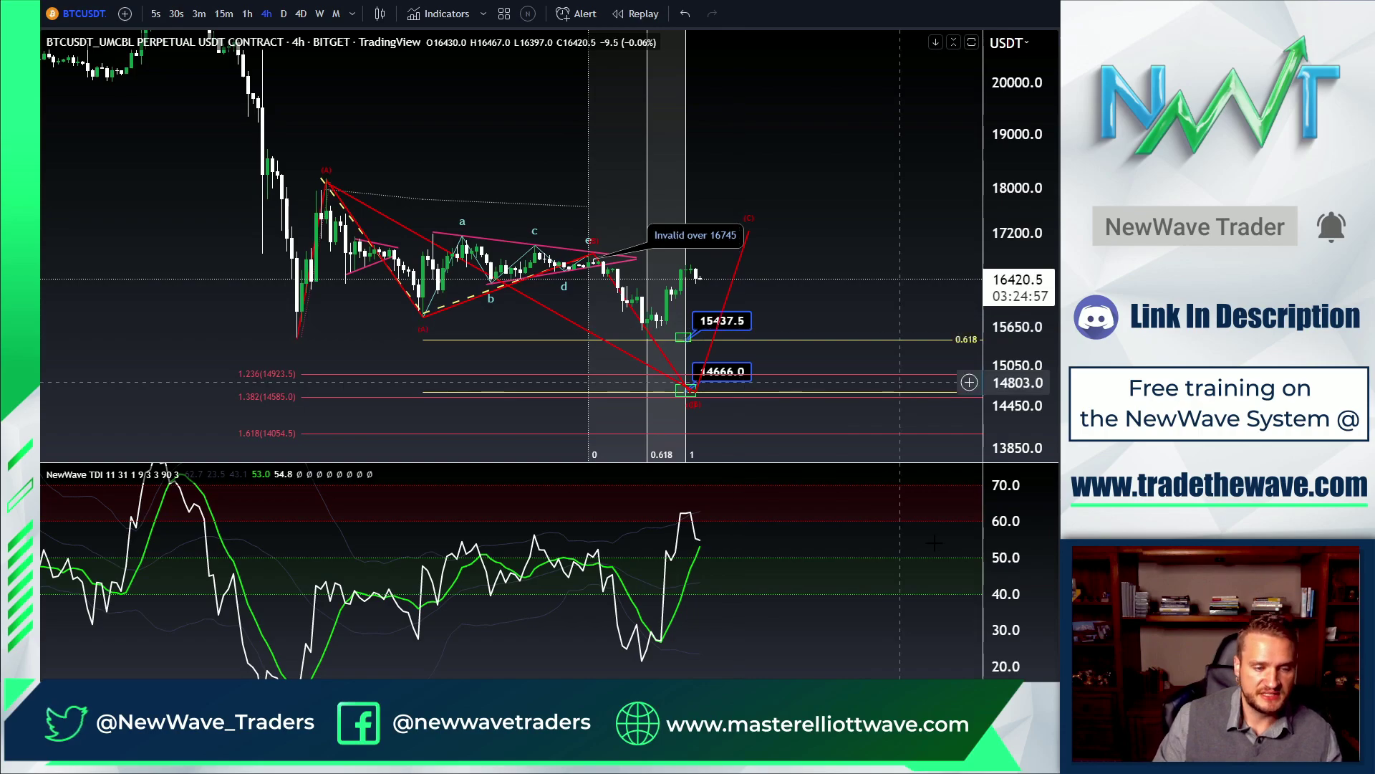
drag(991, 218, 991, 118)
drag(800, 329, 798, 238)
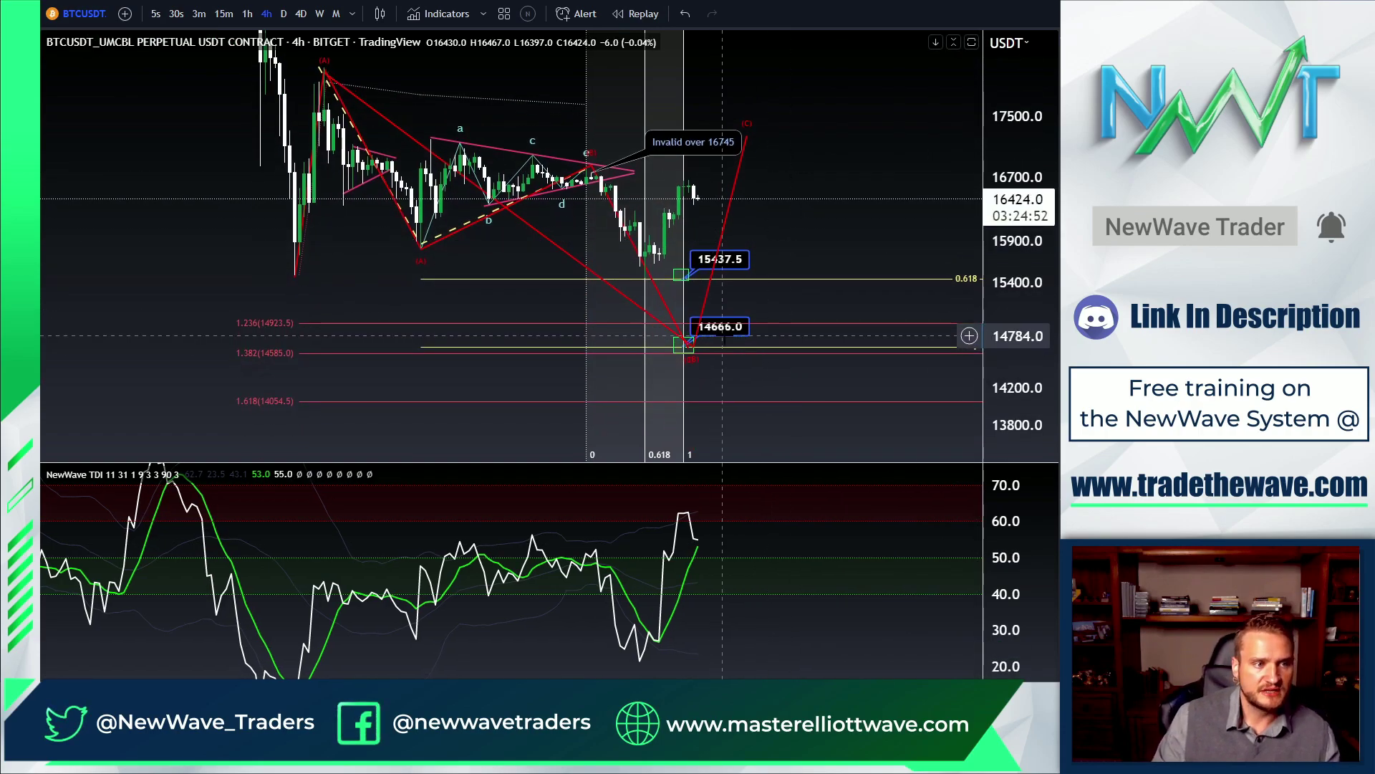
- Compare the wave count and its Fibonacci targets on the linear and logarithmic price scales
click(1014, 714)
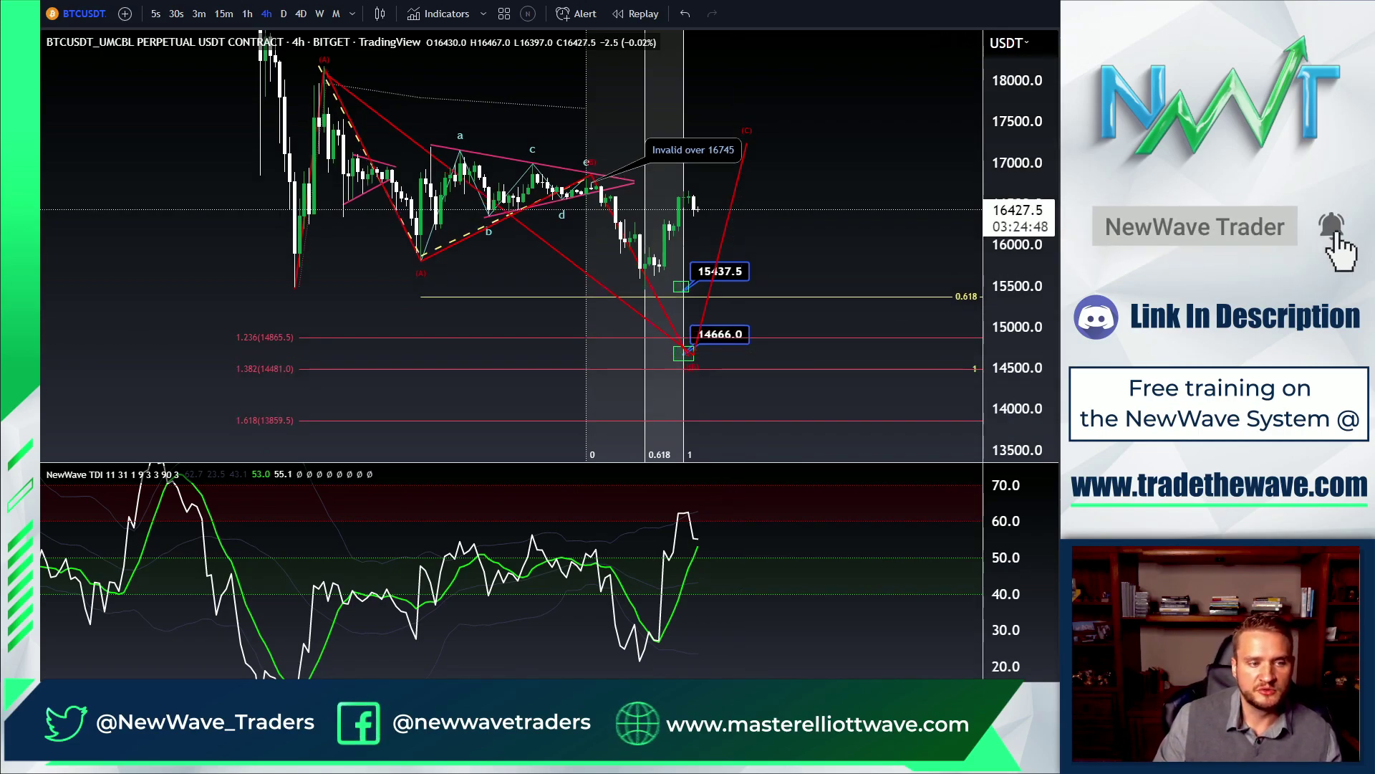
click(1014, 713)
drag(839, 166, 852, 168)
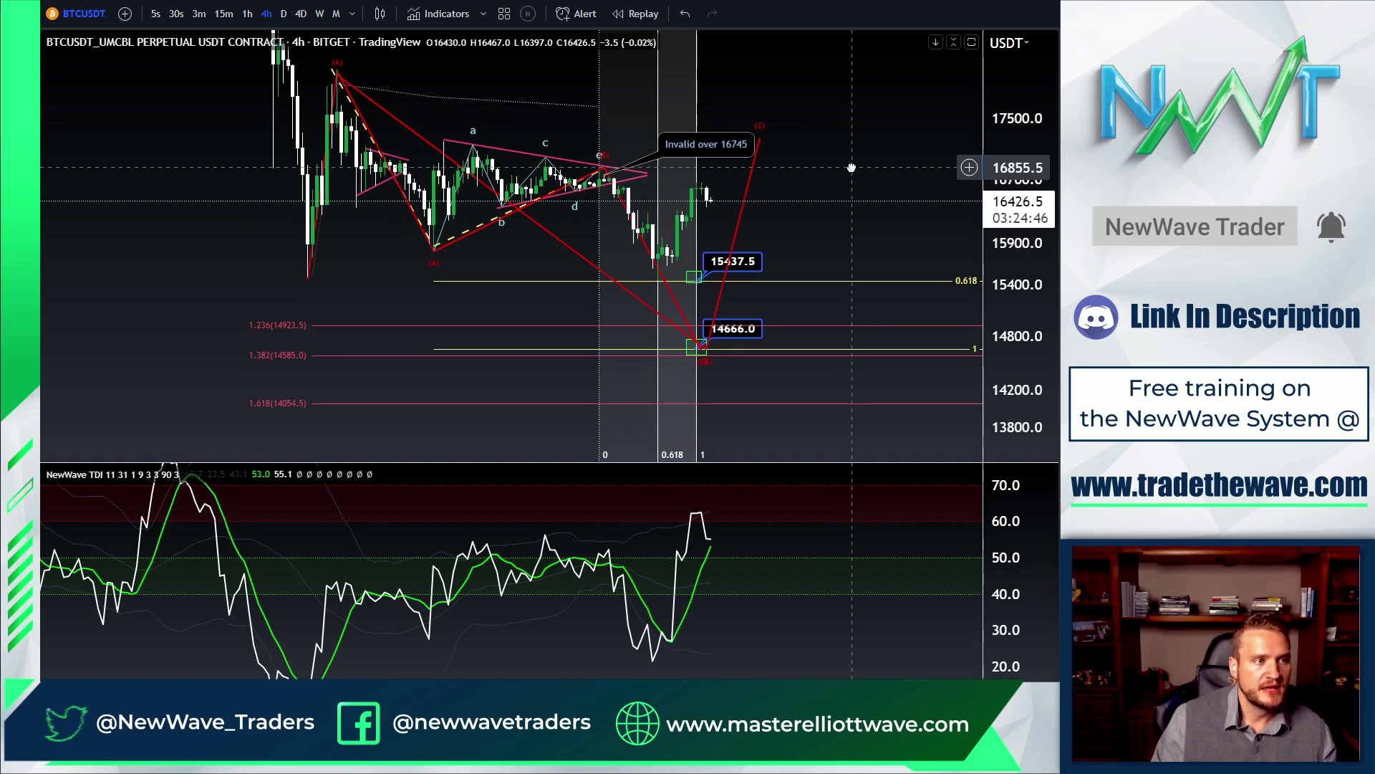
drag(1017, 215, 1017, 248)
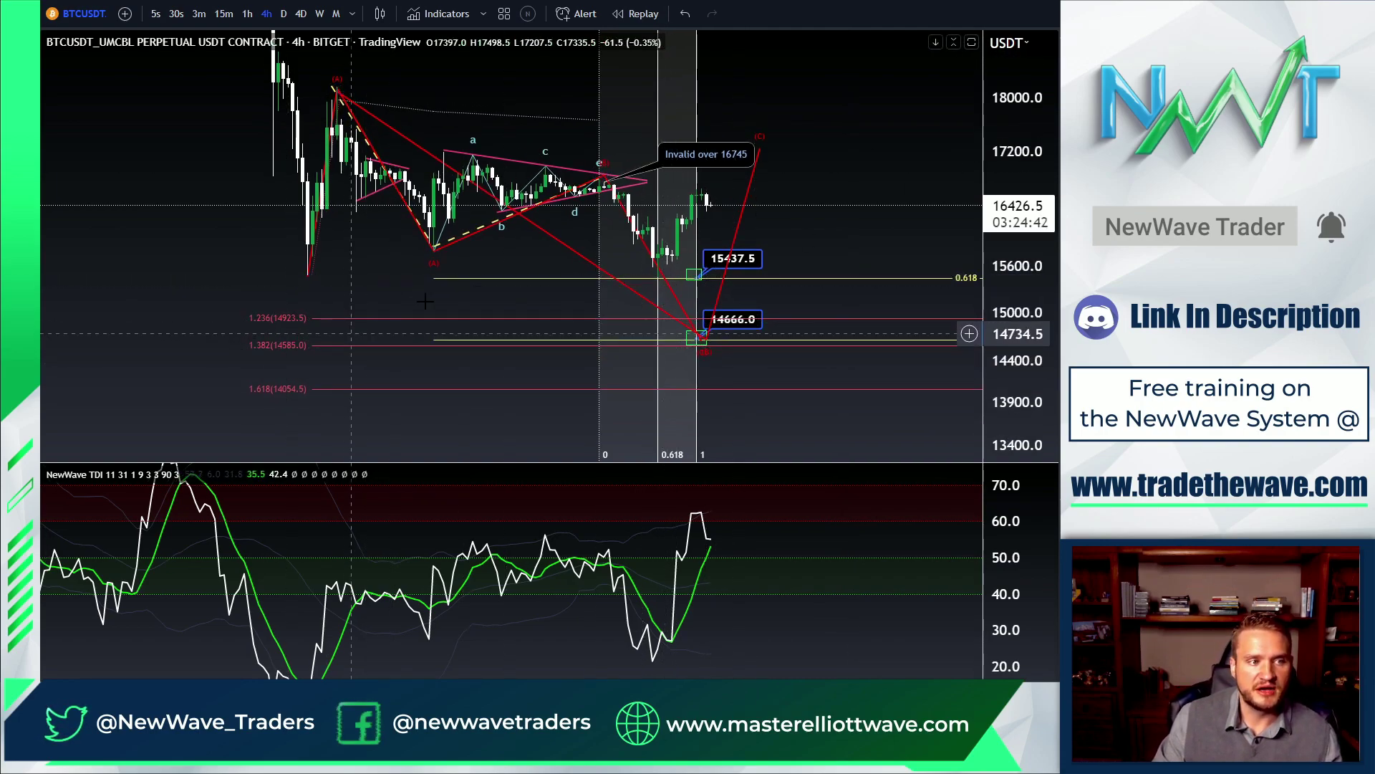
drag(1017, 220, 1017, 137)
drag(817, 144, 782, 146)
drag(1017, 142, 1018, 204)
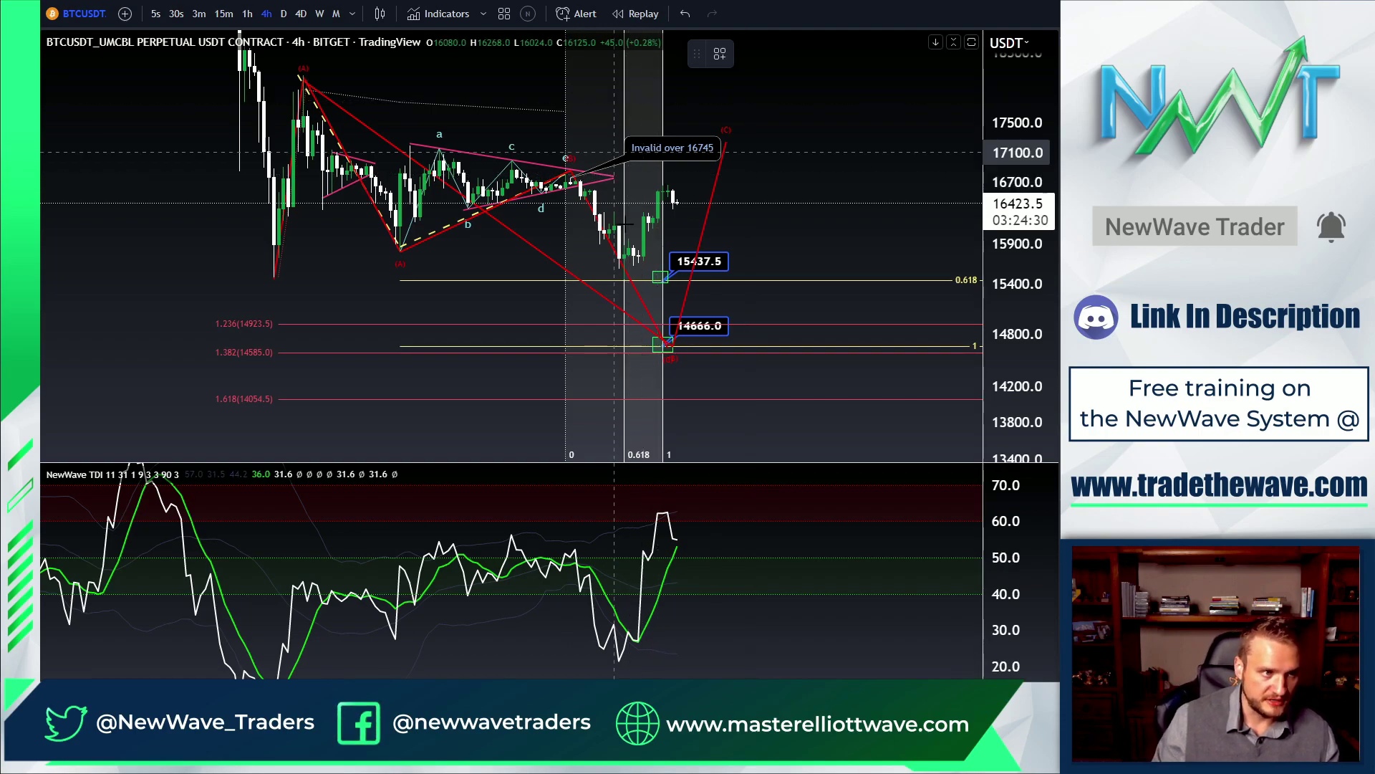
- Brush a horizontal line below the triangle, circle the recent low, and trace a drop to the 14666.0 target
click(584, 214)
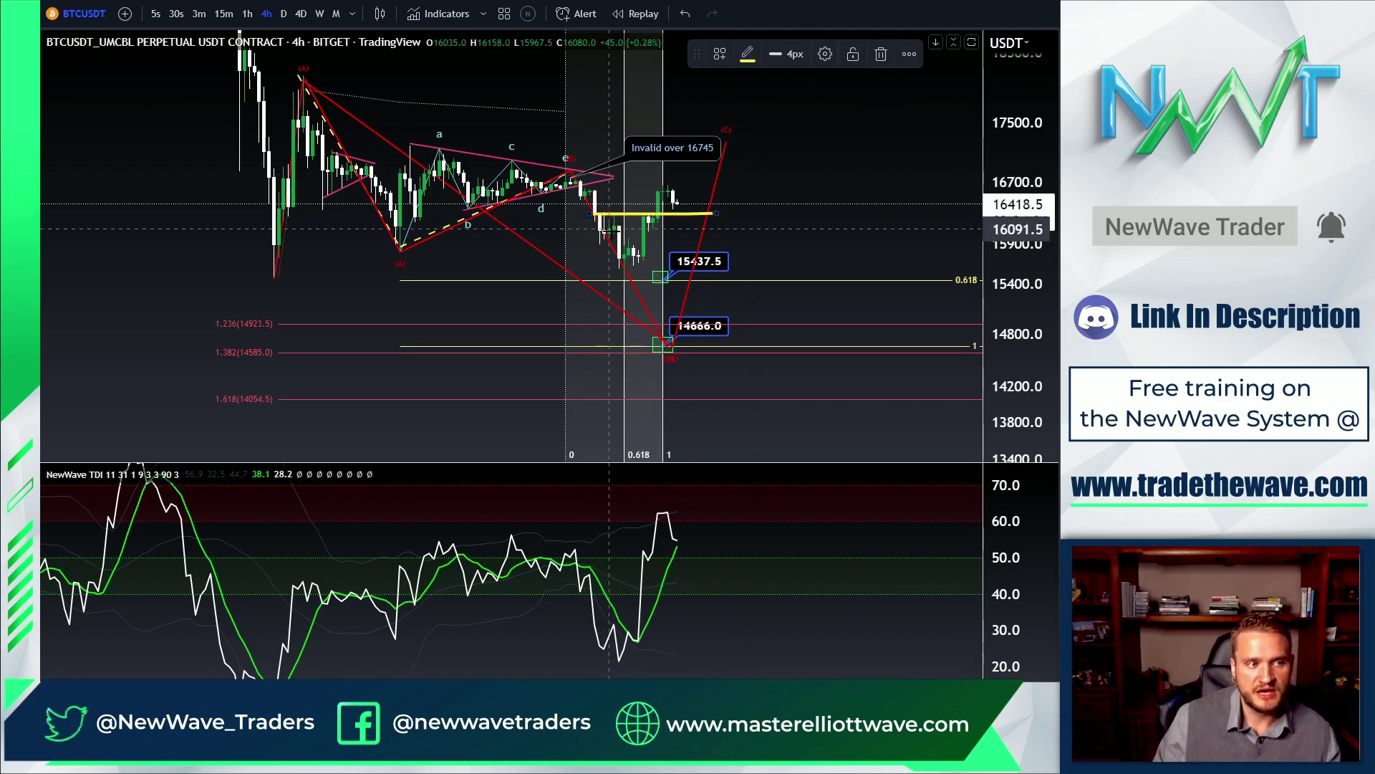
drag(597, 241, 633, 237)
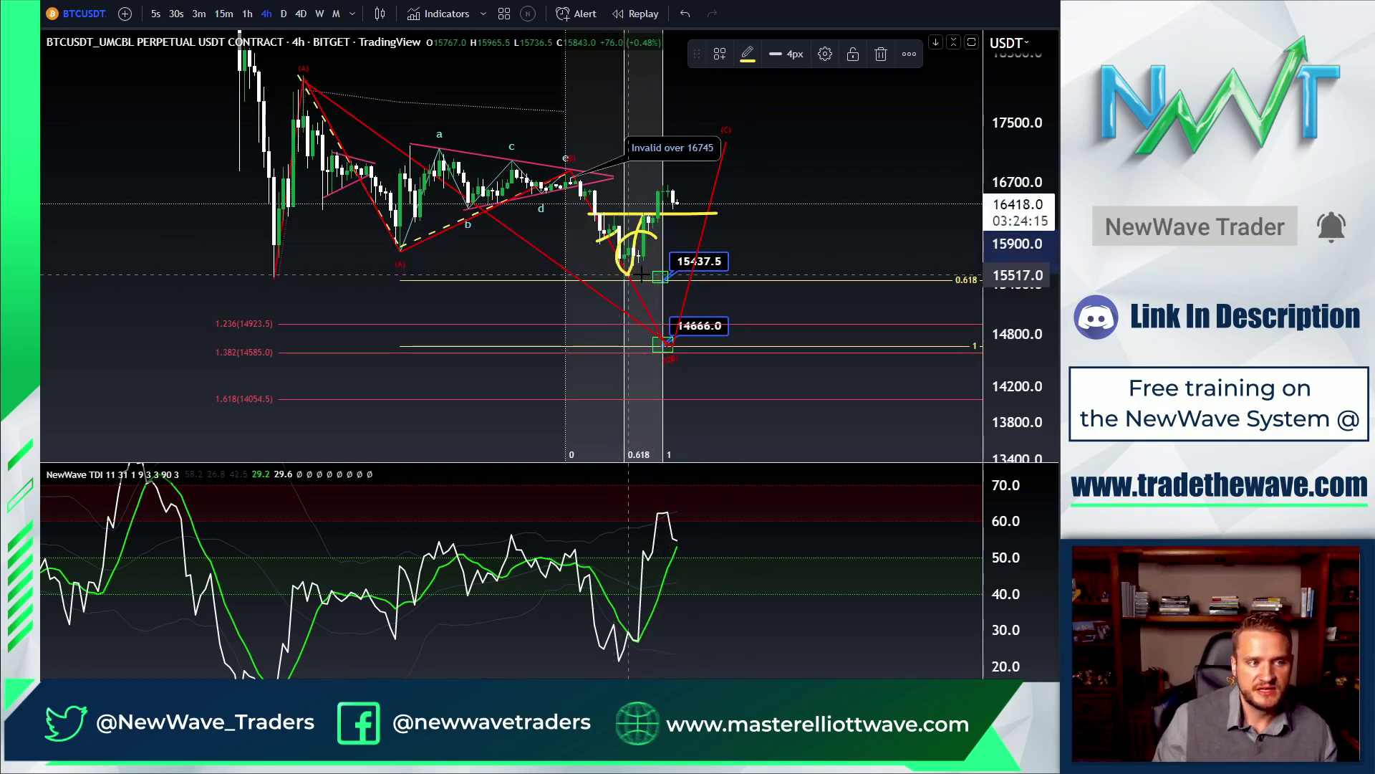
drag(653, 233, 672, 345)
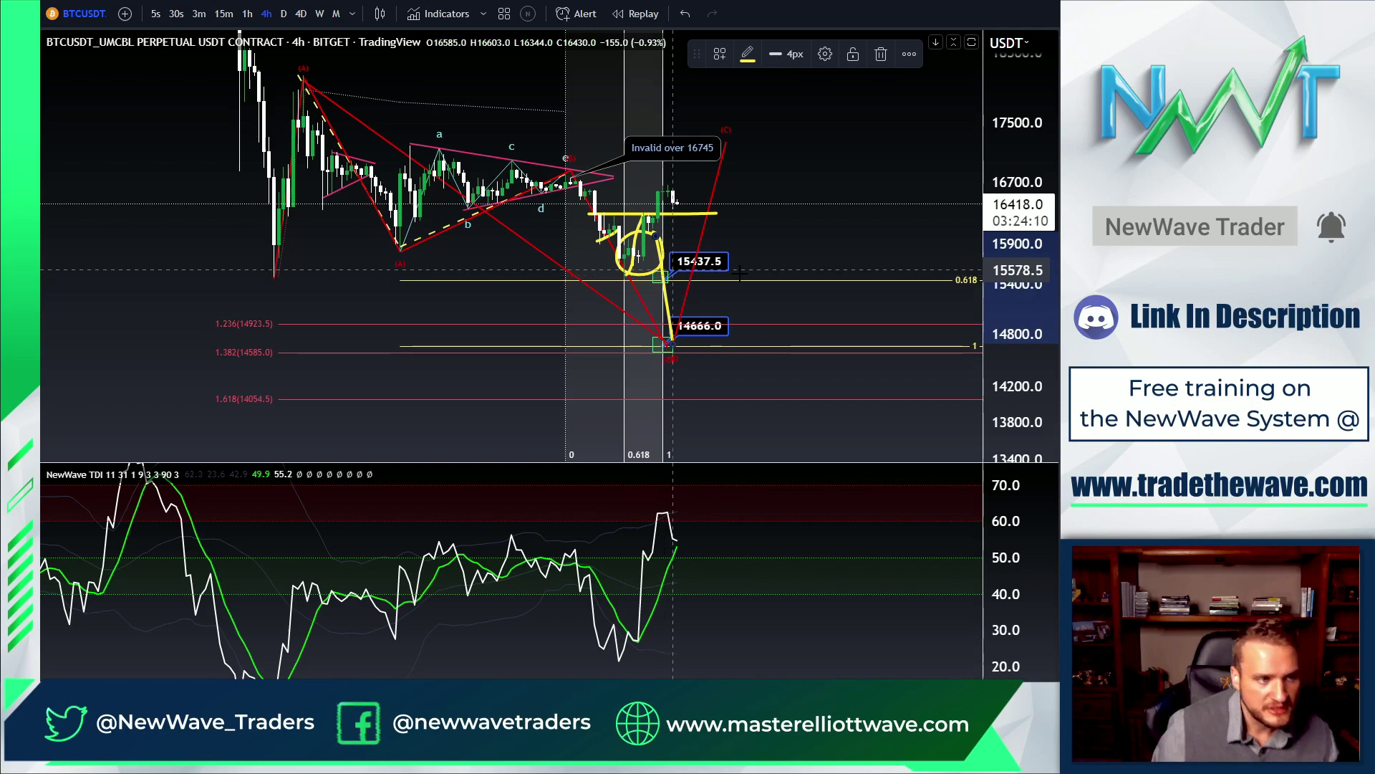
- Erase the yellow brush strokes around the recent low and along the drop to the 14666.0 target
scroll(553, 224, up, 5)
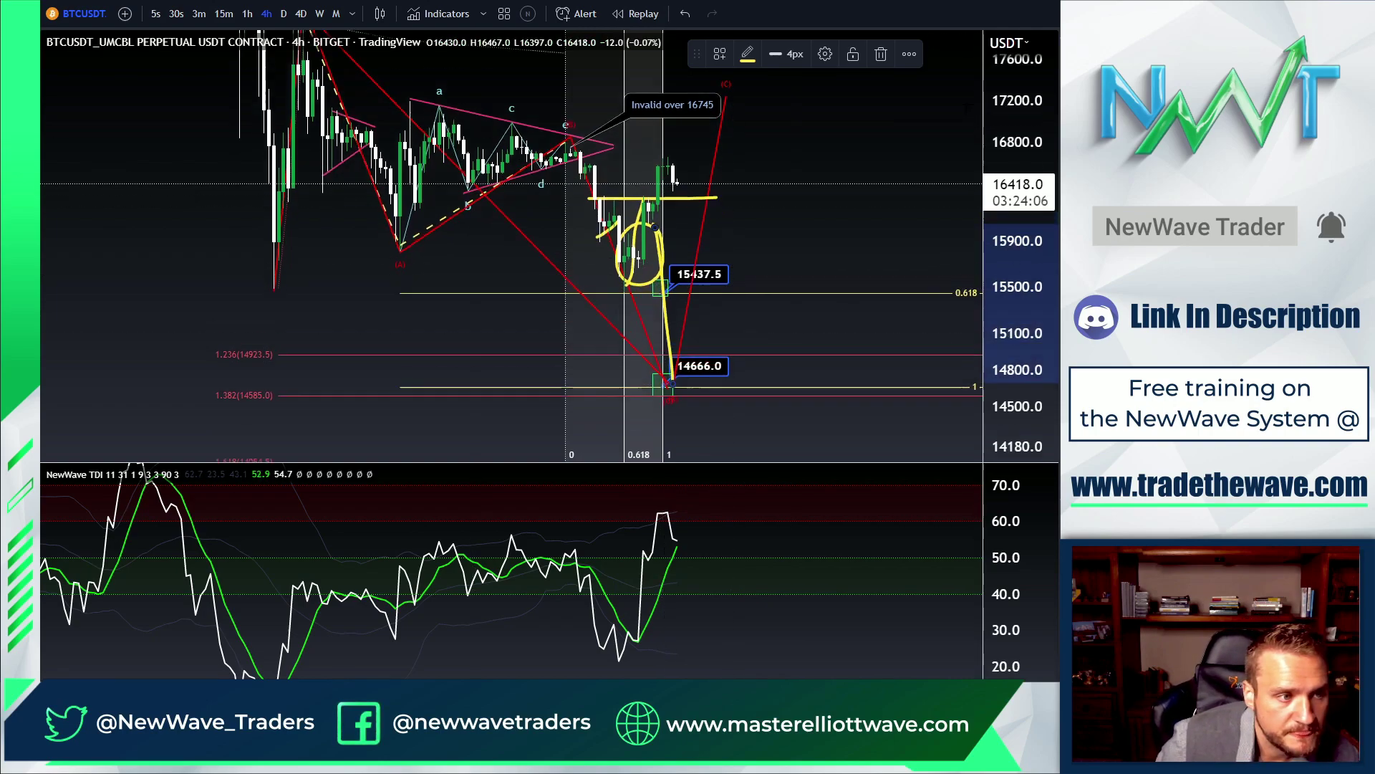
drag(553, 224, 709, 330)
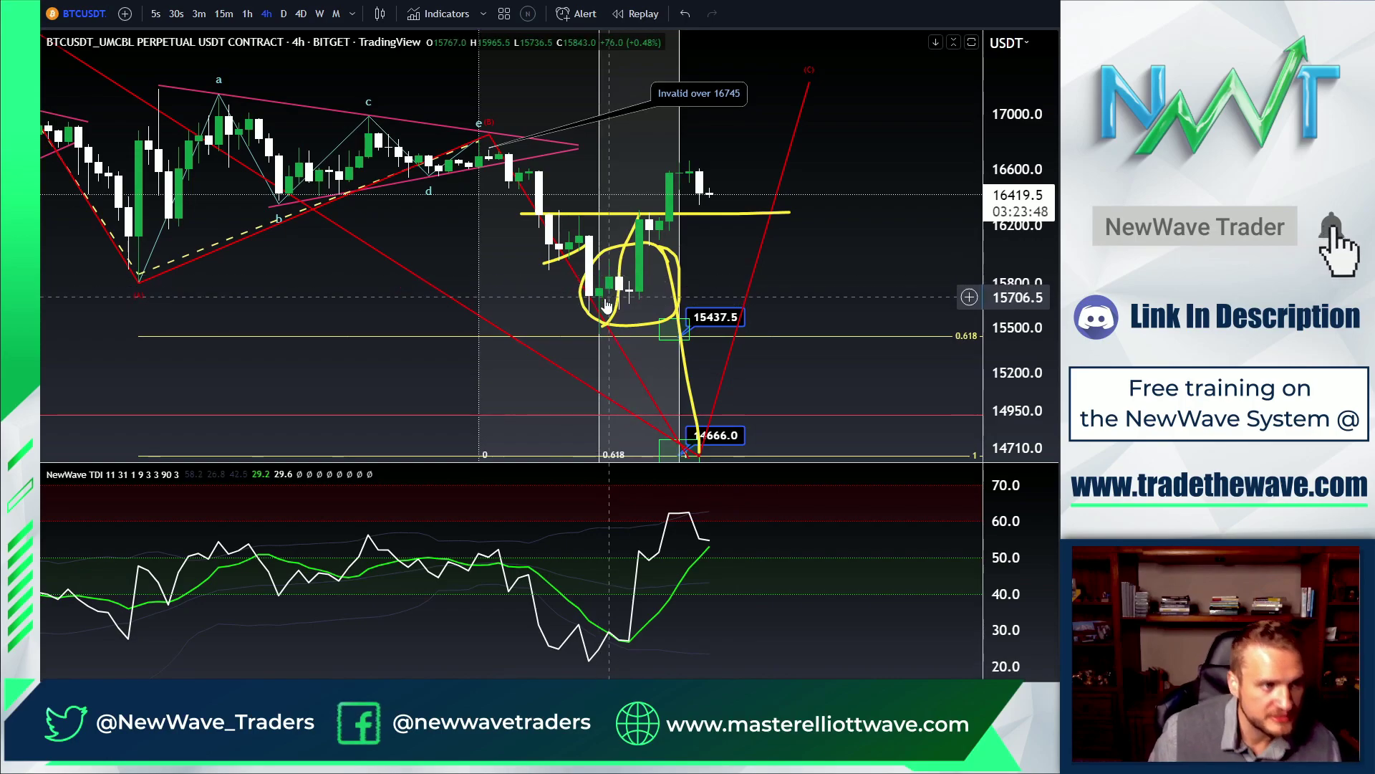
click(34, 47)
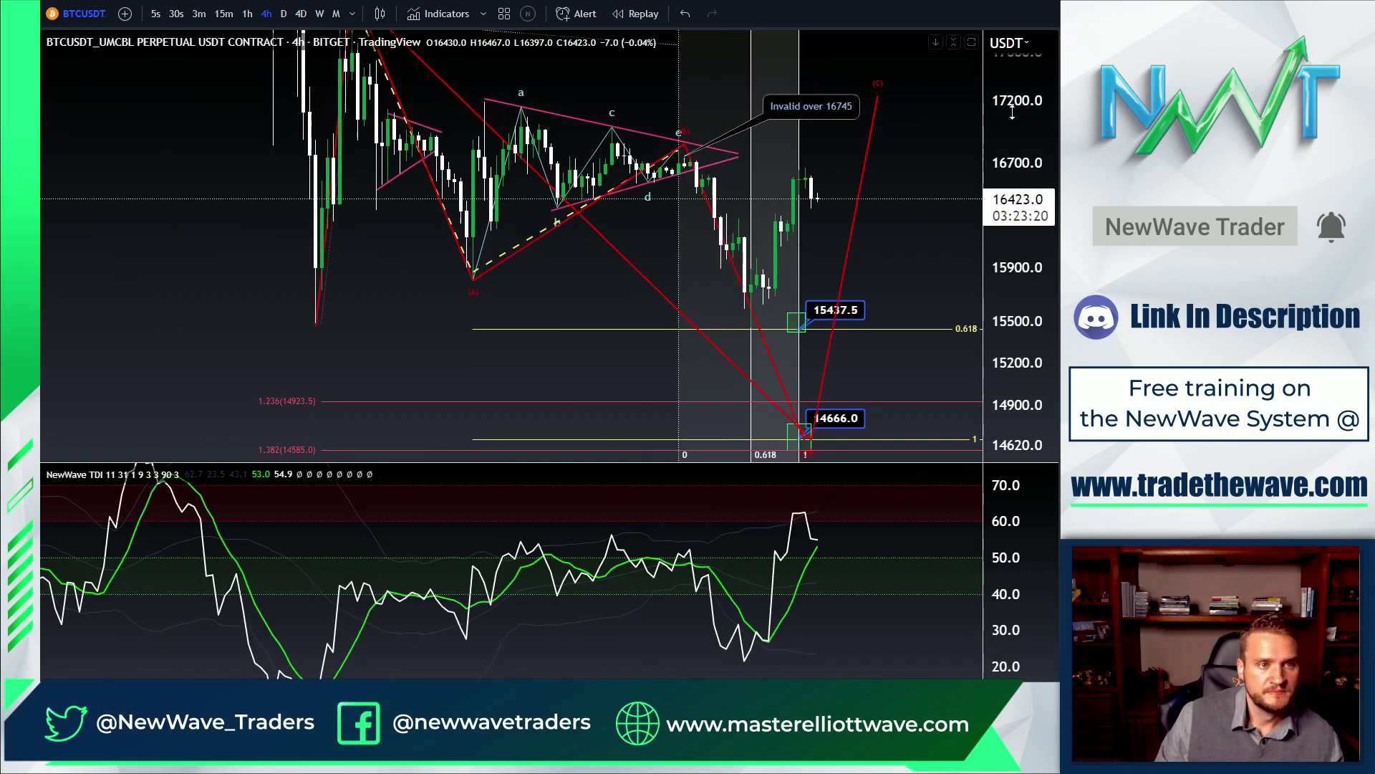
- Delete the larger red wave, the 14666.0 label and its target box, and move the falling wave's (C) end up to the 0.618 line
mouse_move(1012, 111)
mouse_down()
mouse_move(1006, 251)
mouse_move(1010, 113)
mouse_up()
drag(893, 255, 707, 208)
drag(1009, 141, 1006, 245)
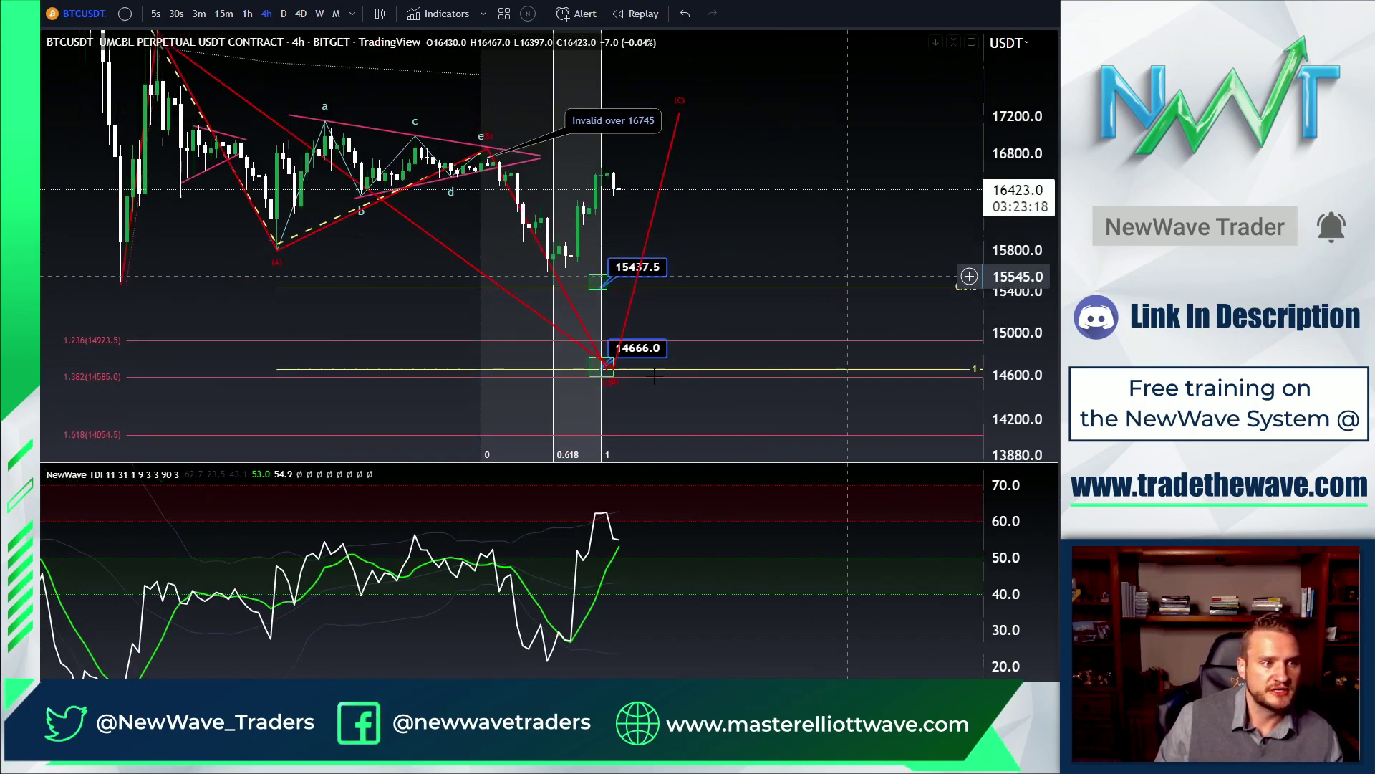
click(614, 371)
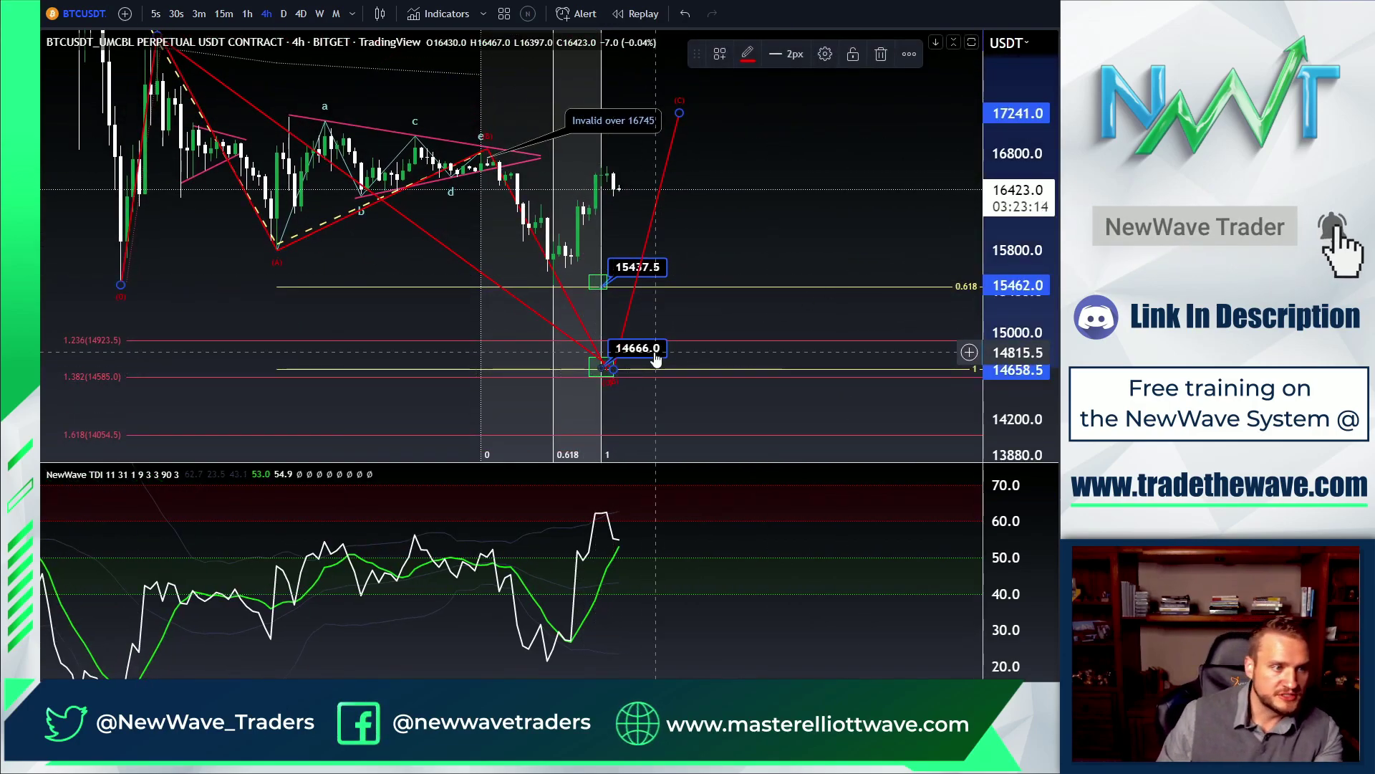
click(656, 353)
key(Delete)
click(613, 366)
key(Delete)
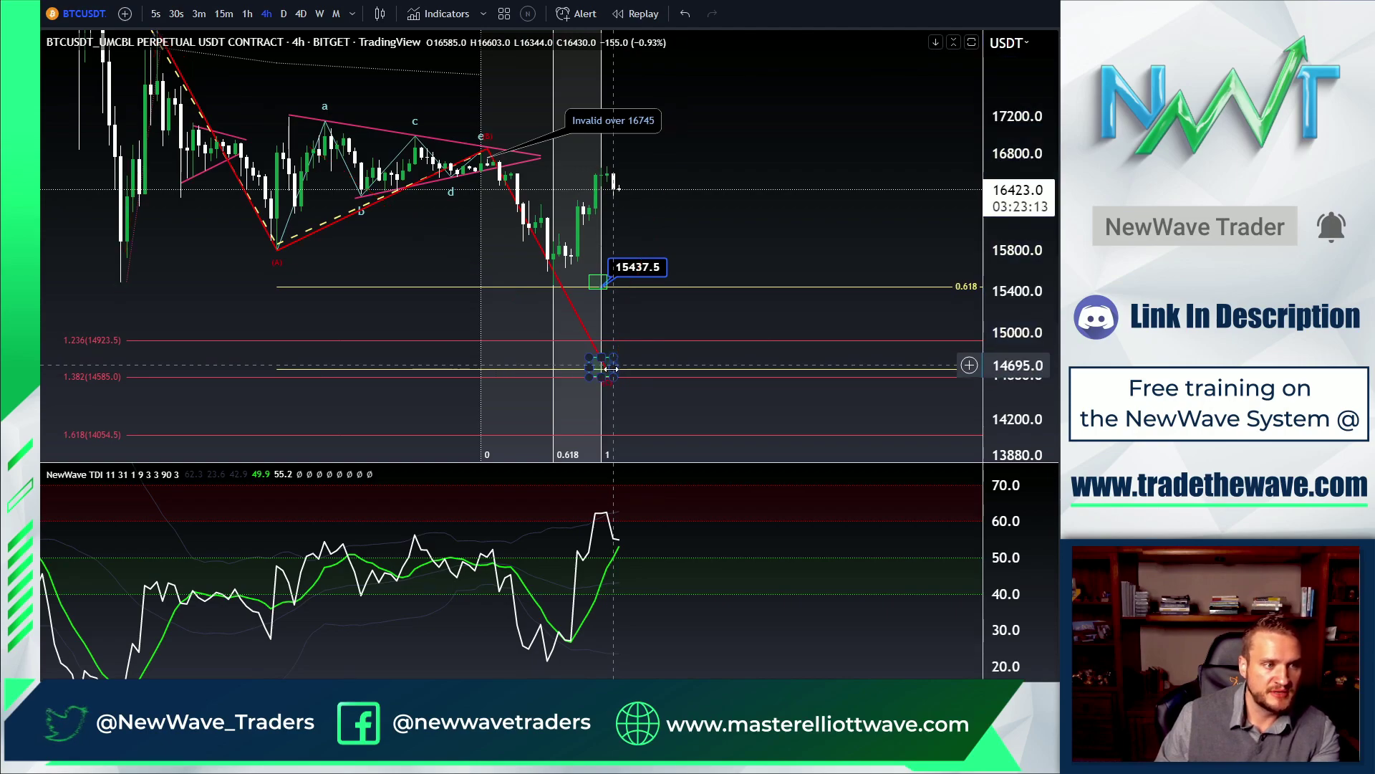
click(613, 371)
click(606, 367)
key(Delete)
drag(606, 367, 548, 286)
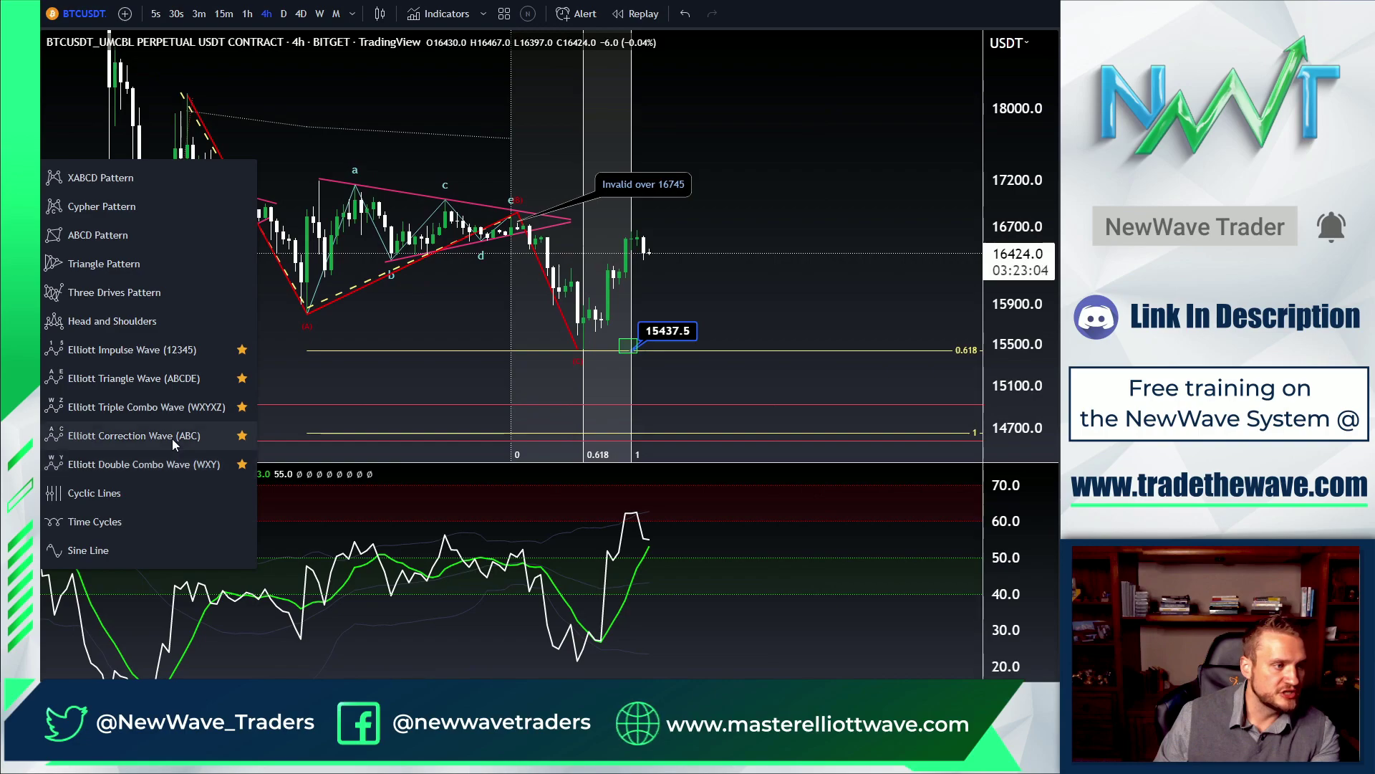
- Draw an Elliott Correction Wave (ABC) from the 15503.0 low through 18120.5 and about 15397.5, projecting (C) to about 18061.0
click(172, 436)
click(150, 344)
click(193, 97)
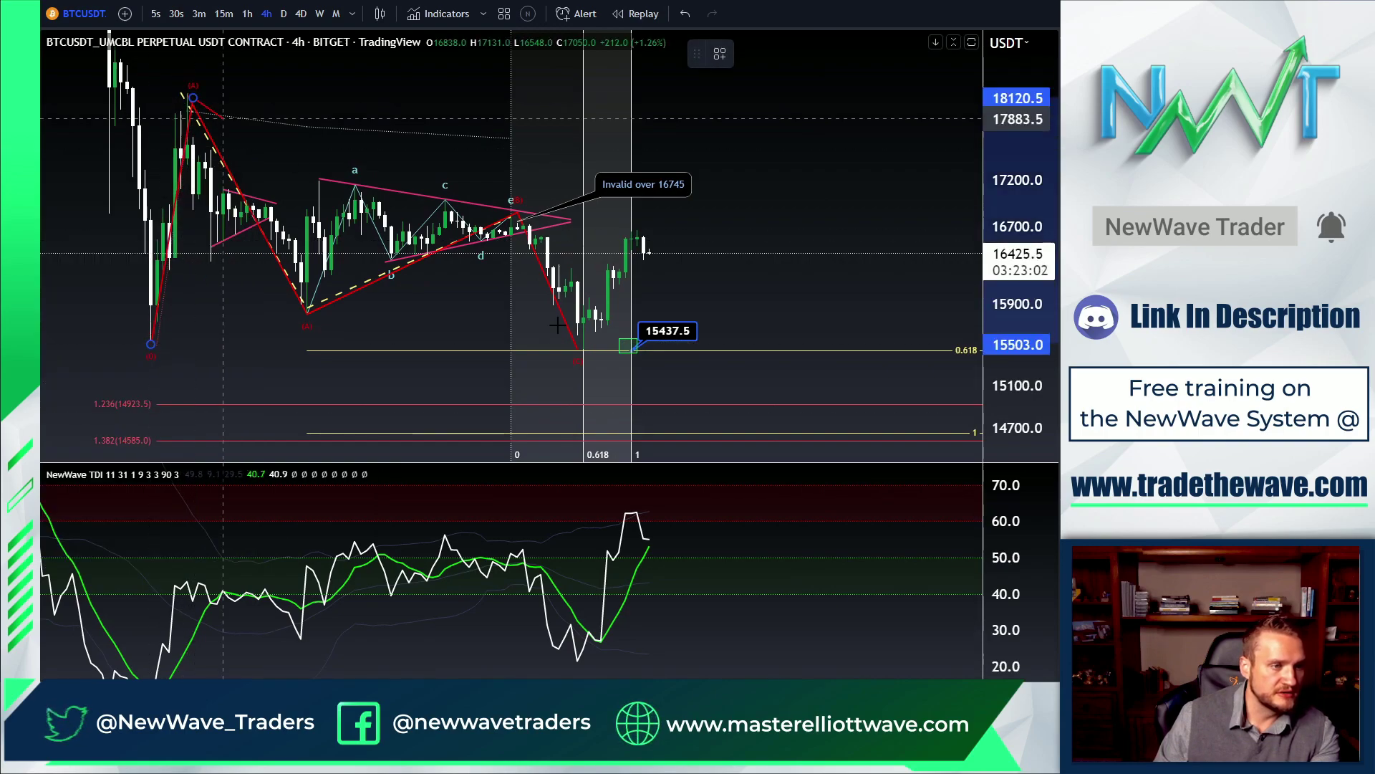
click(588, 351)
click(679, 104)
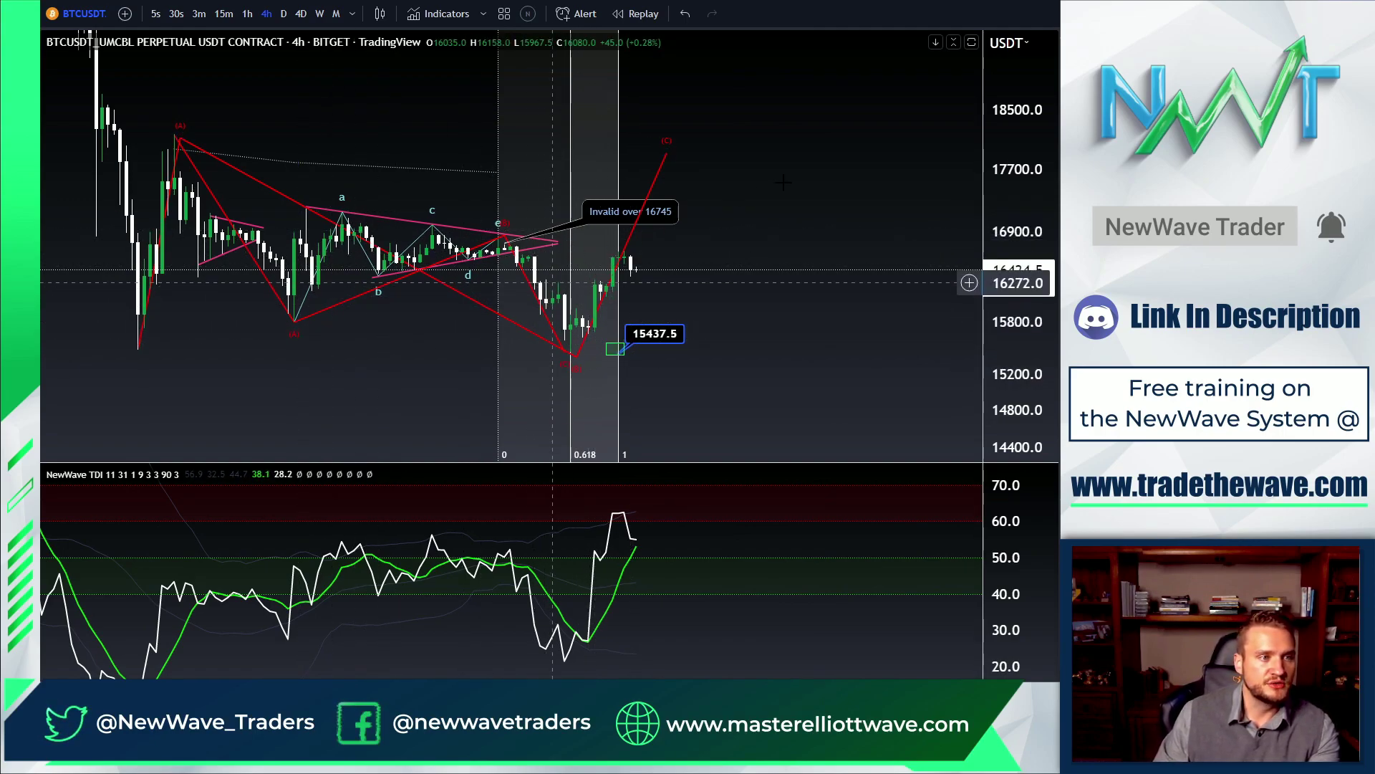
- Delete the "Invalid over 16745" callout, the Fibonacci time levels, and the 15437.5 label with its target box
click(676, 213)
key(Delete)
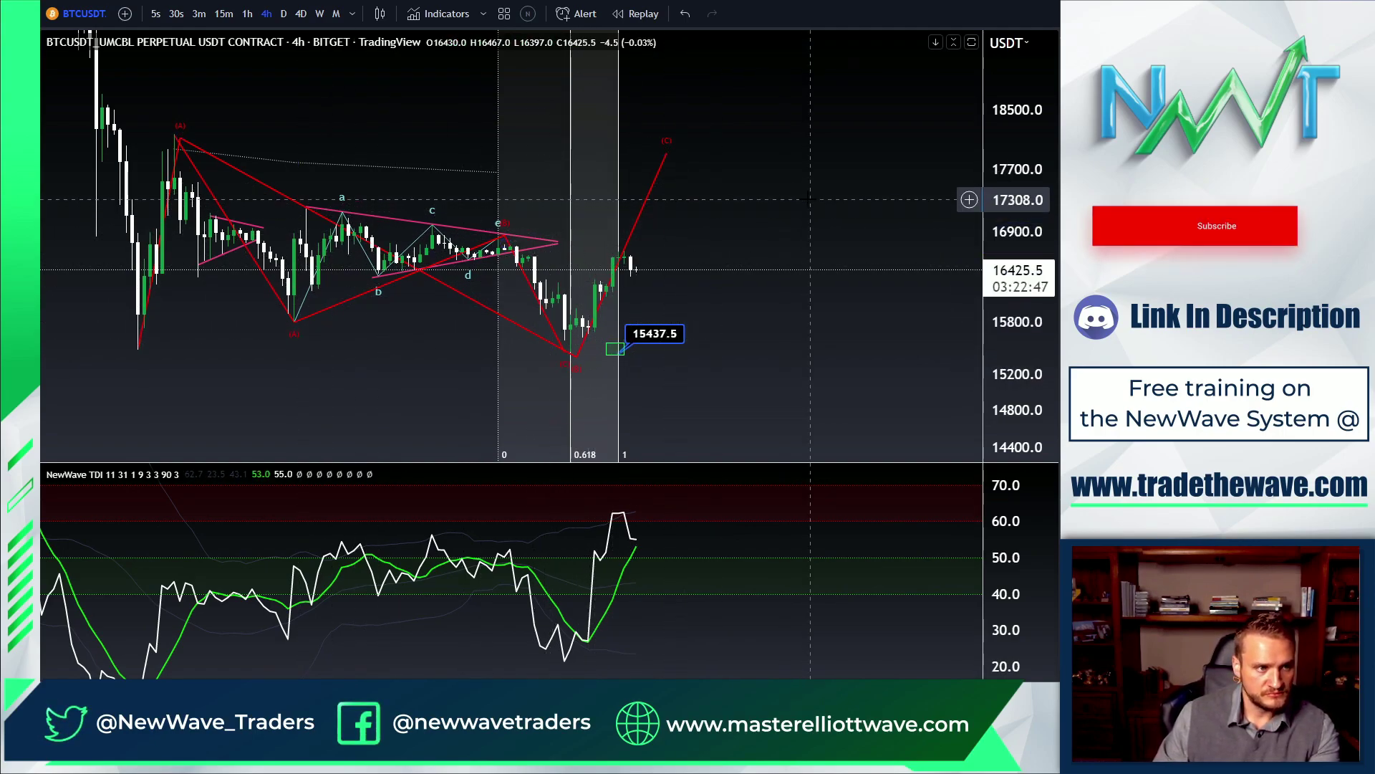
click(619, 197)
key(Delete)
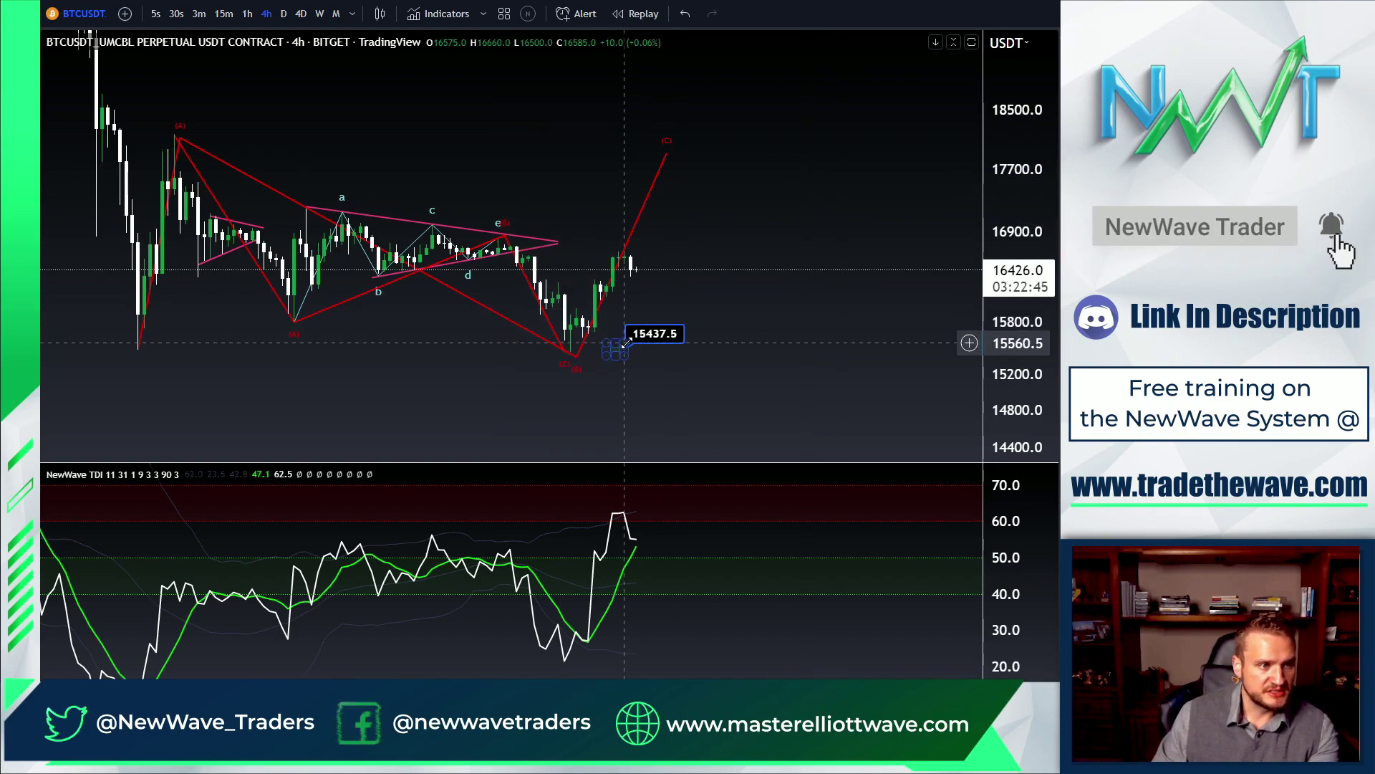
drag(785, 316, 742, 334)
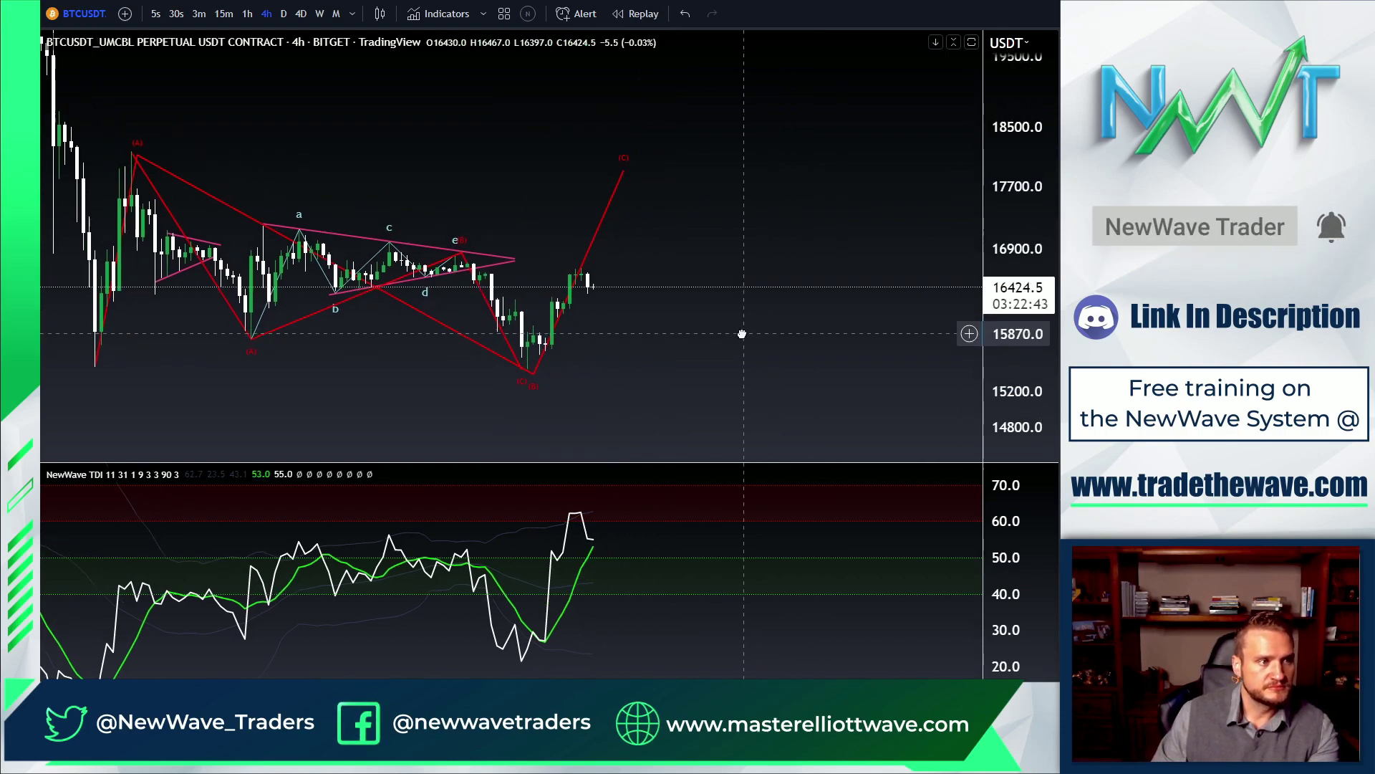
- Draw a Fibonacci extension from the starting low to the (A) high and down to the recent low to project upside targets
click(35, 97)
click(101, 135)
click(94, 366)
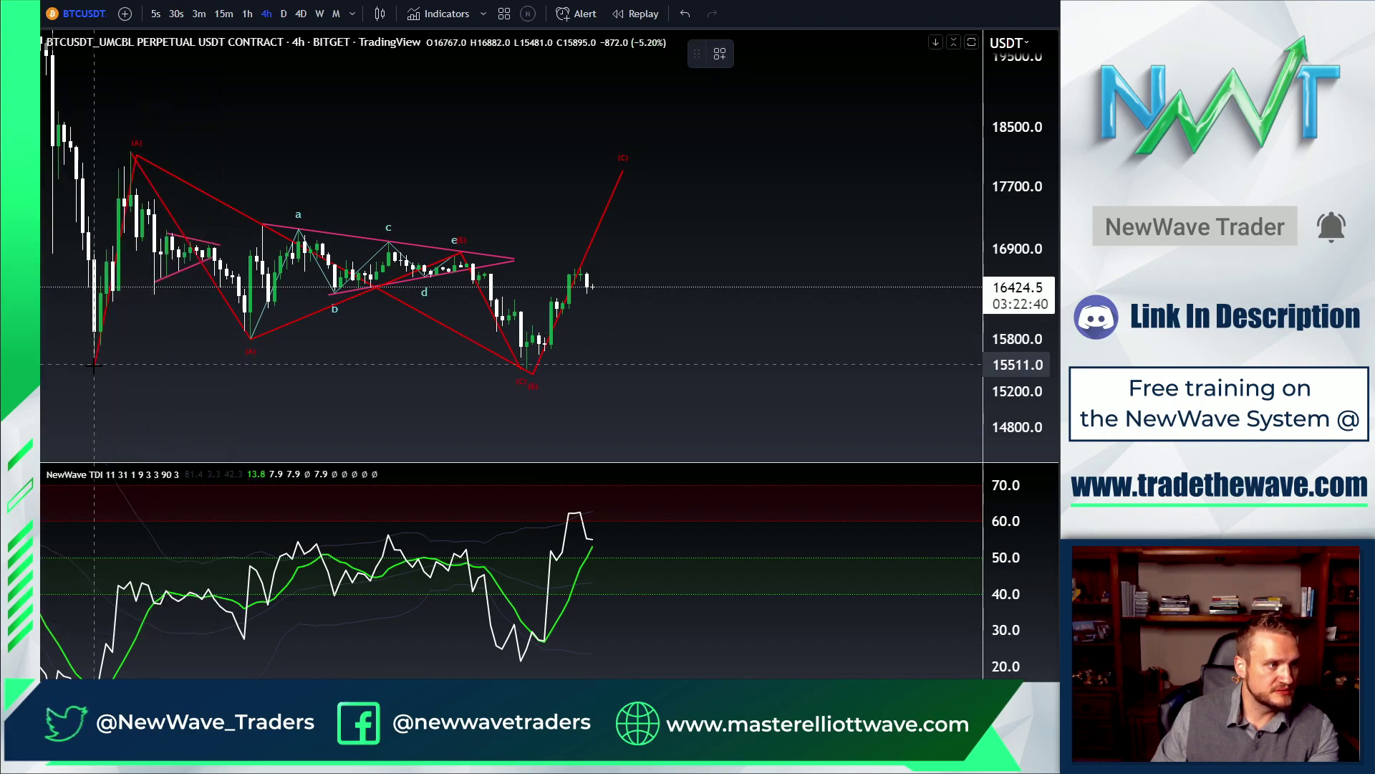
click(136, 154)
click(527, 373)
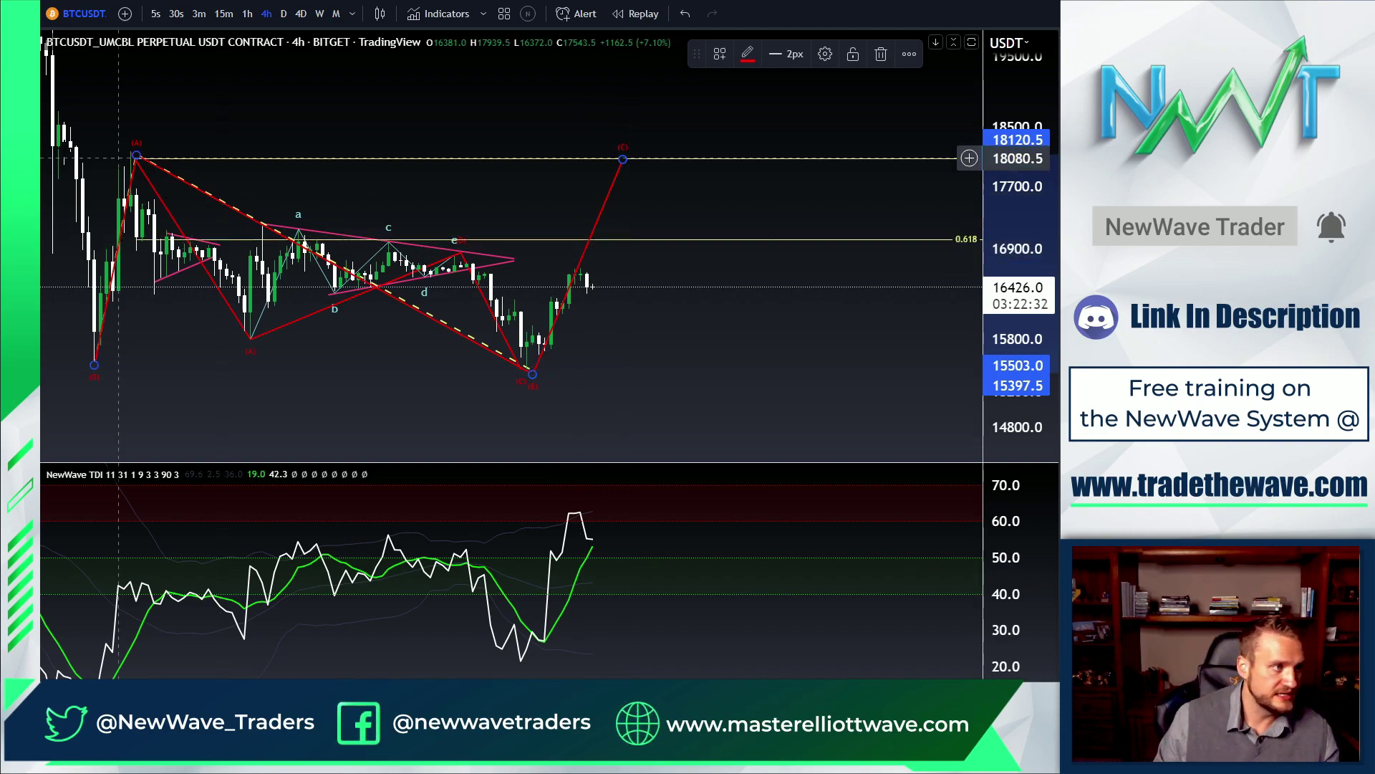
- Add price labels at 17025.0 on the 0.618 level and at 18051.5 on the 1 level
click(34, 148)
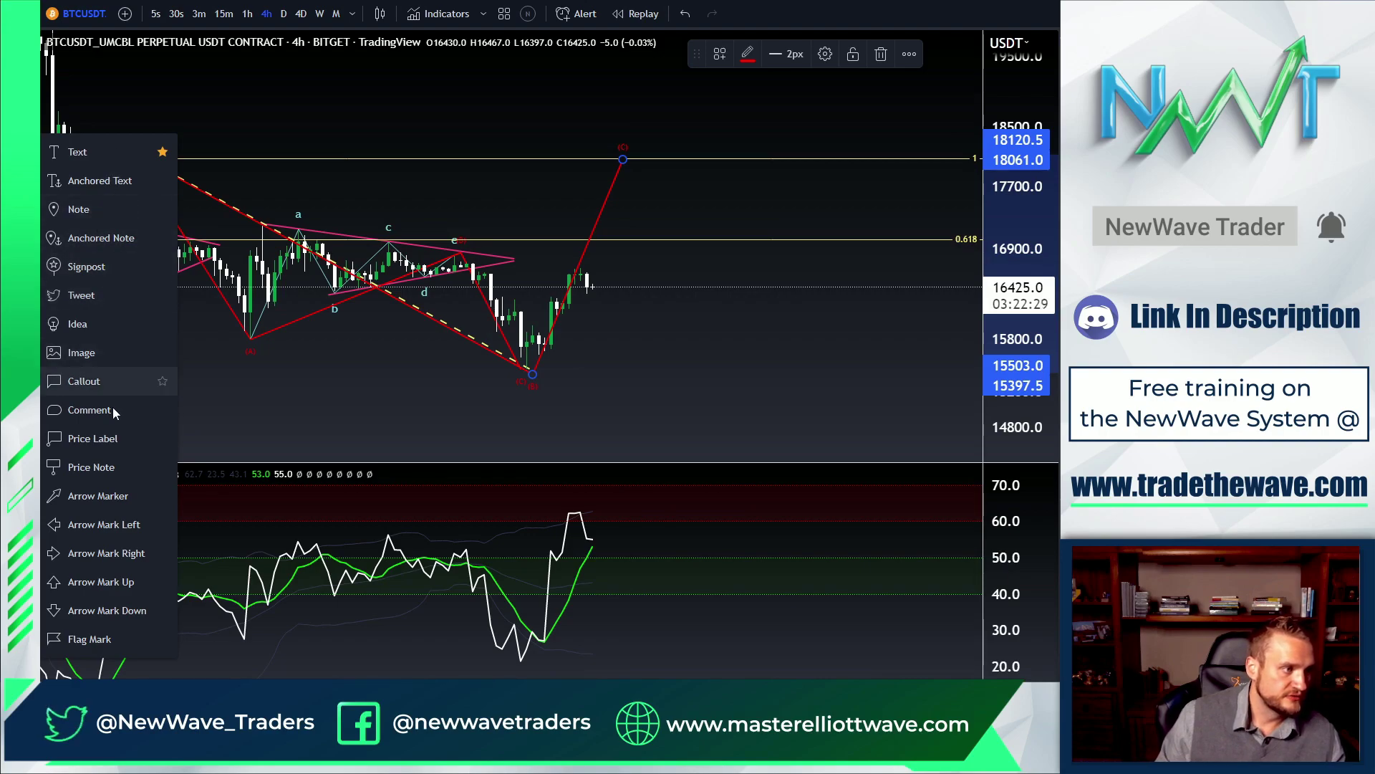
click(114, 439)
click(622, 239)
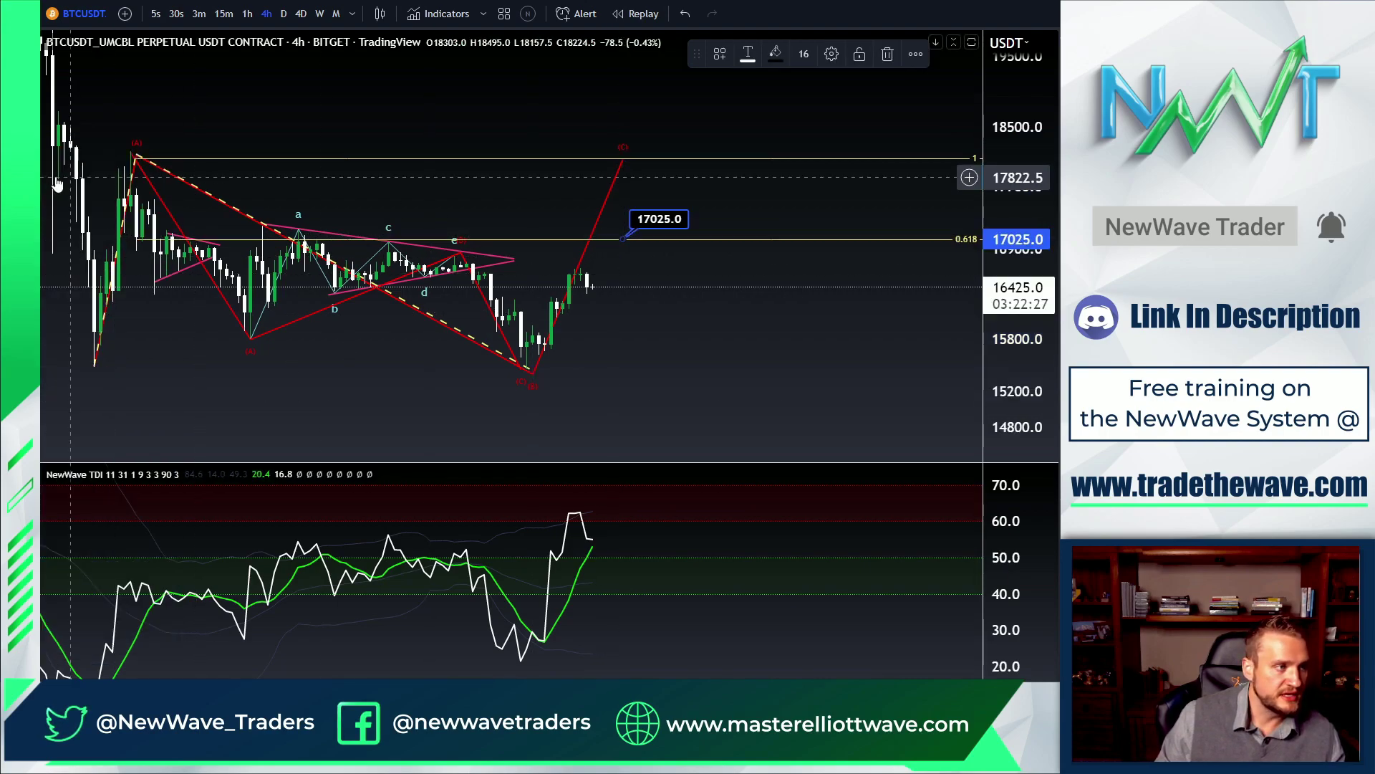
click(672, 159)
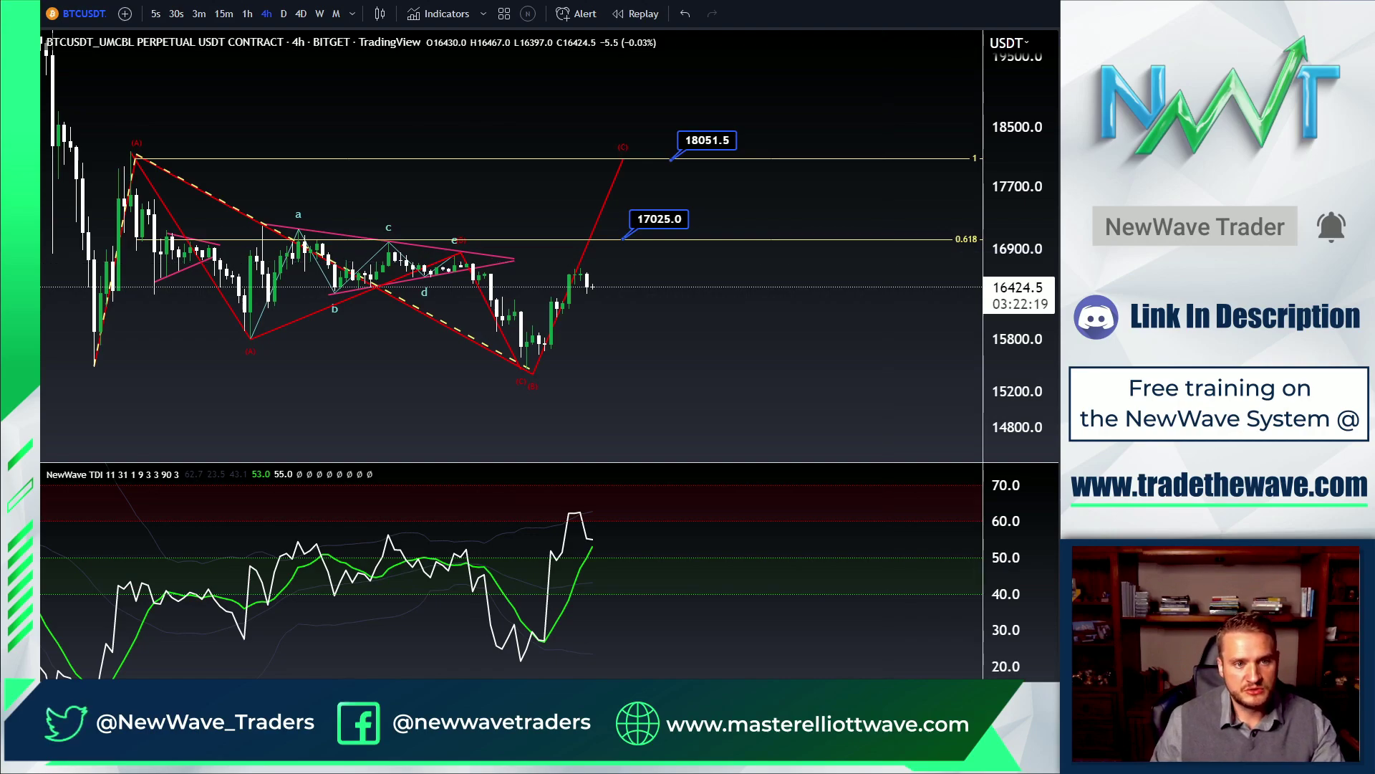
- Clear the current drawings from view and draw an ABC correction wave through about 15828.0, 17143.0, 15502.5 and 16711.0
shift+click(622, 159)
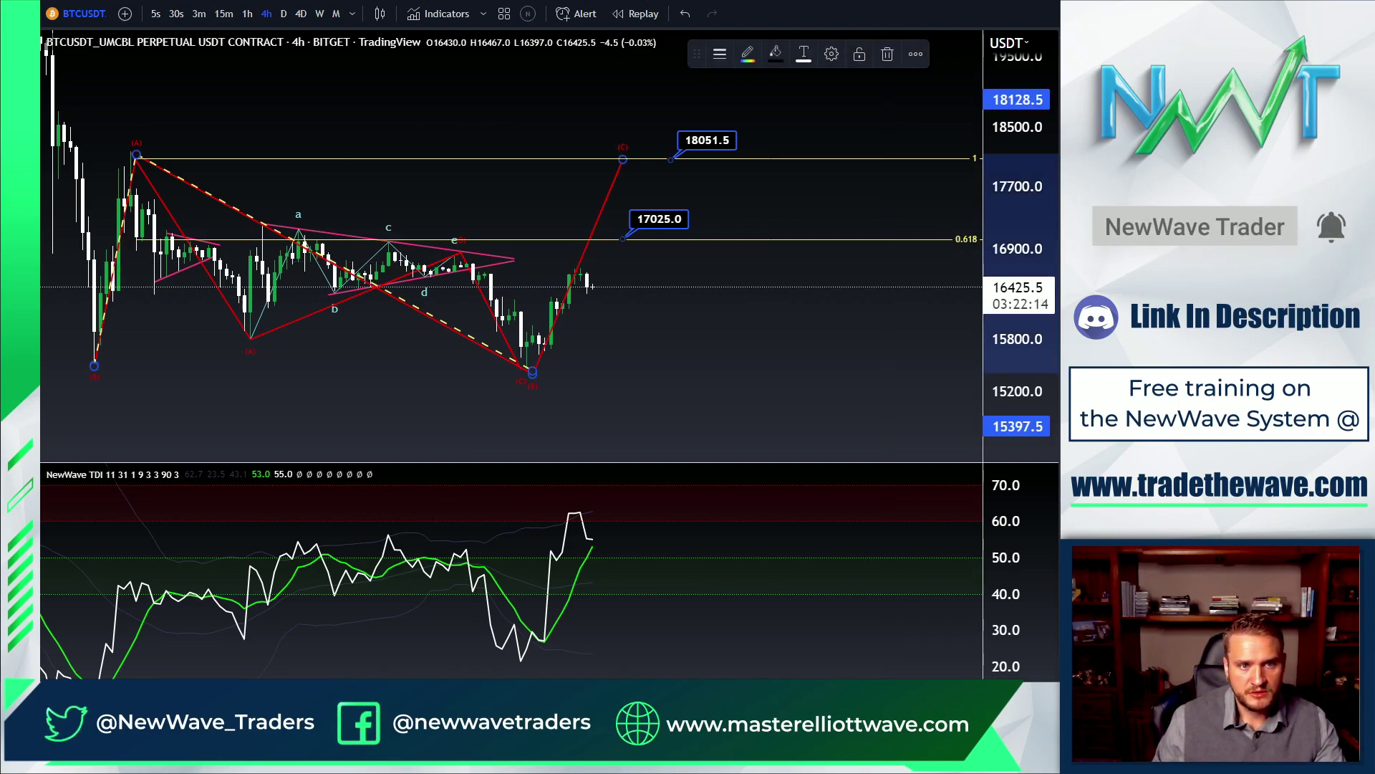
key(ctrl+alt+h)
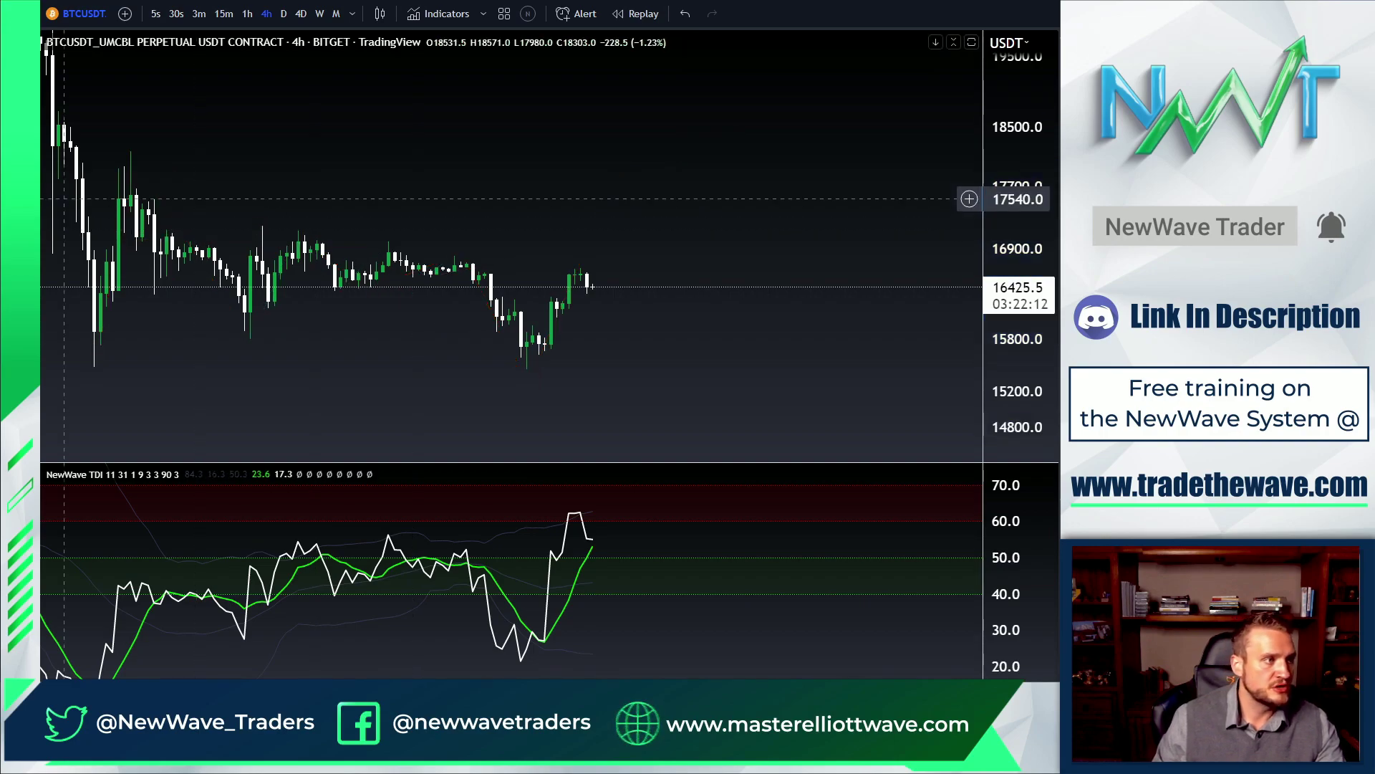
click(250, 337)
click(298, 229)
click(532, 365)
click(580, 265)
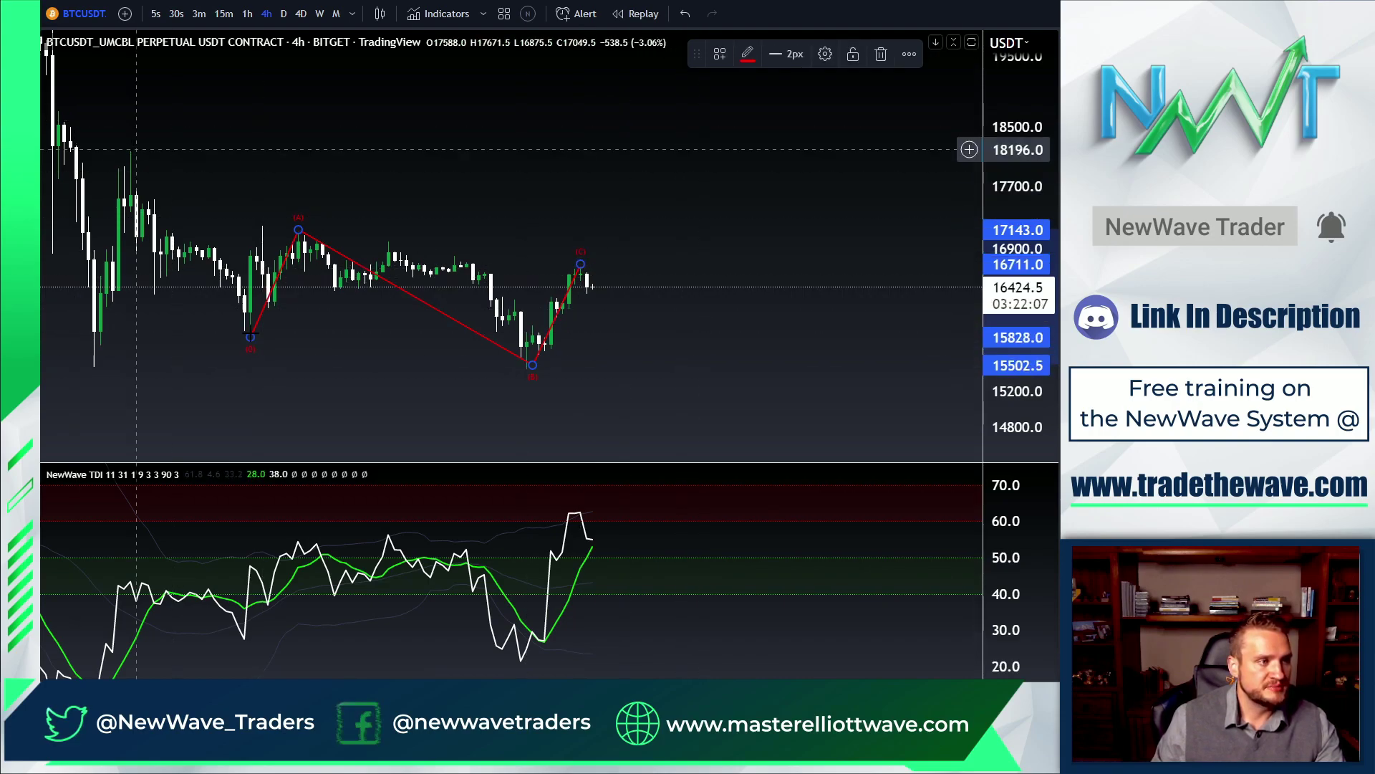
- Draw a larger ABC wave from 18206.0 through 15844.5 and 16684.0, with (C) projected down to about 14848.5
click(131, 148)
click(250, 335)
click(575, 267)
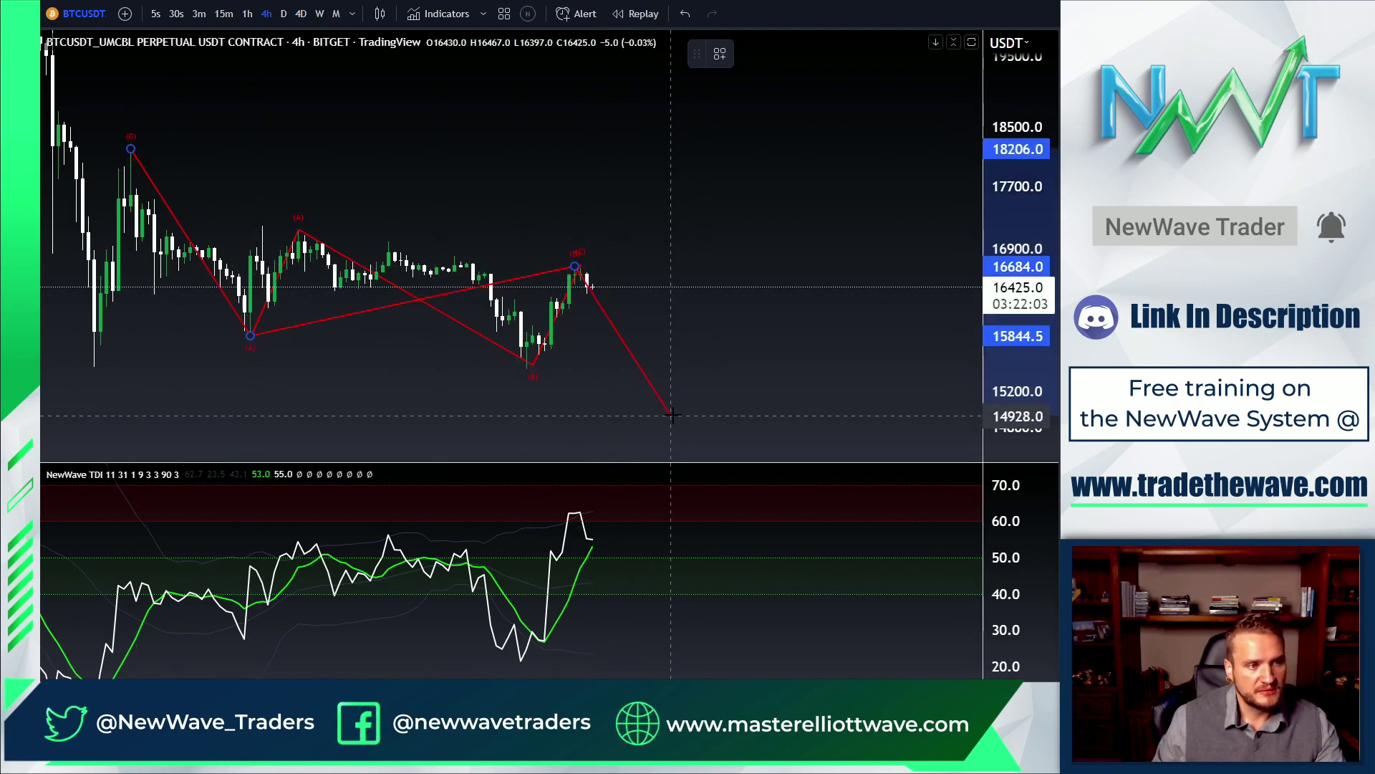
click(672, 421)
click(763, 338)
mouse_move(684, 410)
mouse_down()
mouse_move(675, 390)
mouse_move(703, 400)
mouse_up()
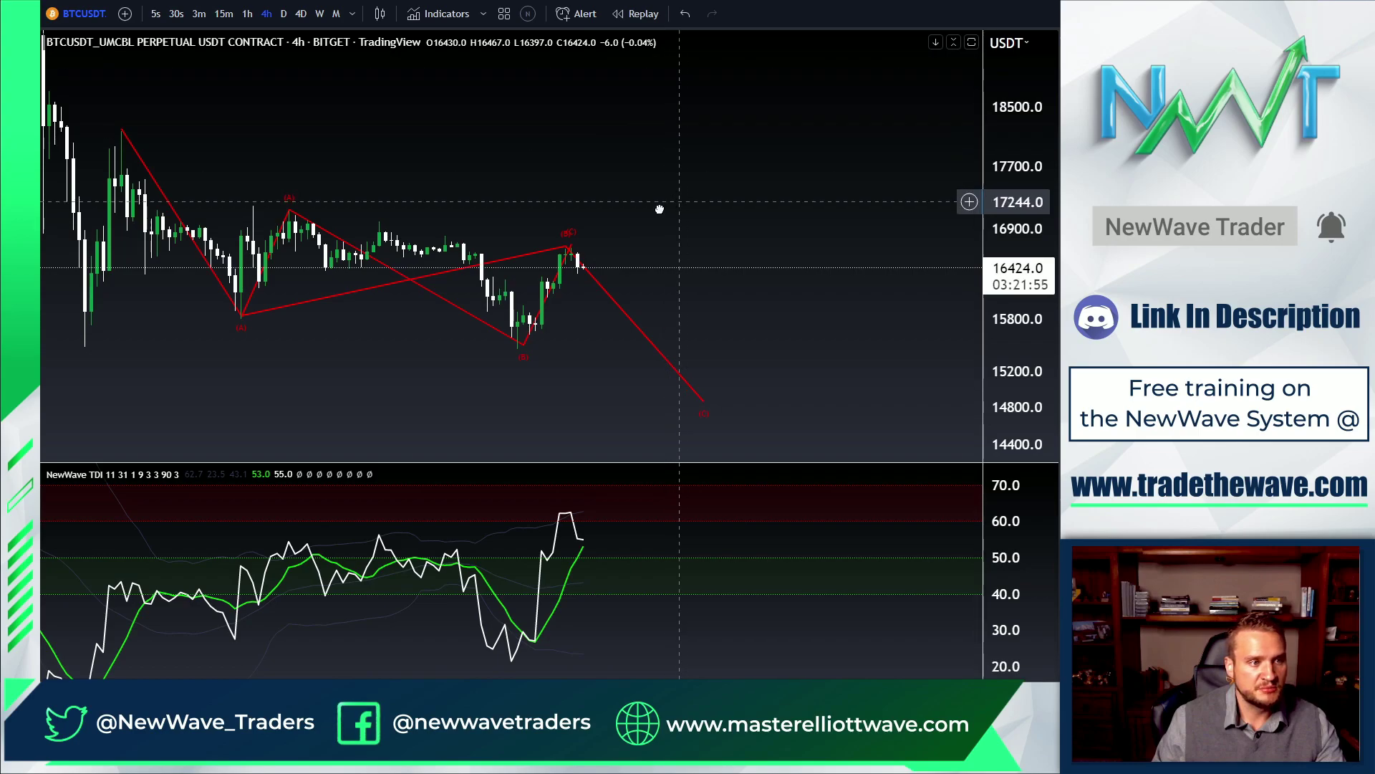
drag(558, 260, 548, 265)
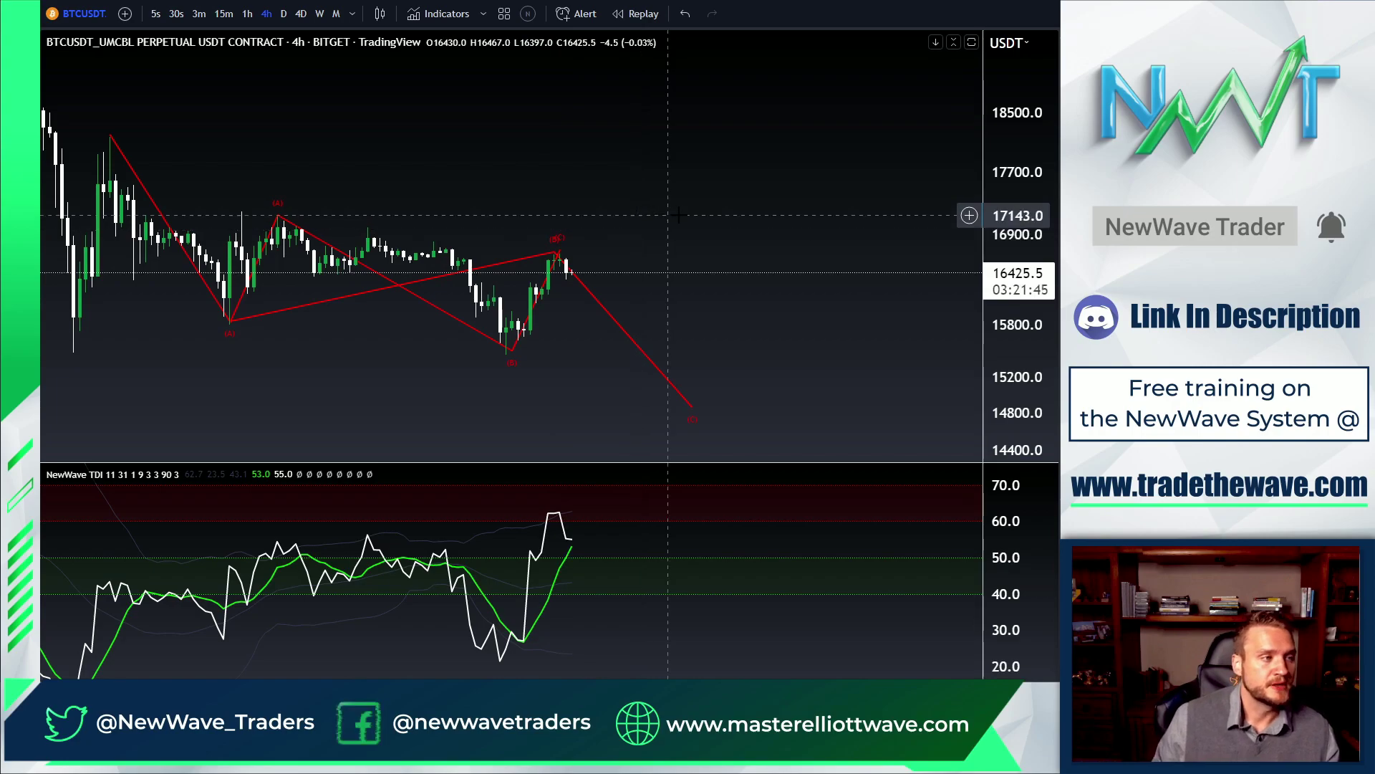
- Draw a third ABC wave from about 15461.5 through 18099.5 and the projected 14848.5 low up to (C) at about 17216.5
drag(680, 216, 685, 214)
click(66, 353)
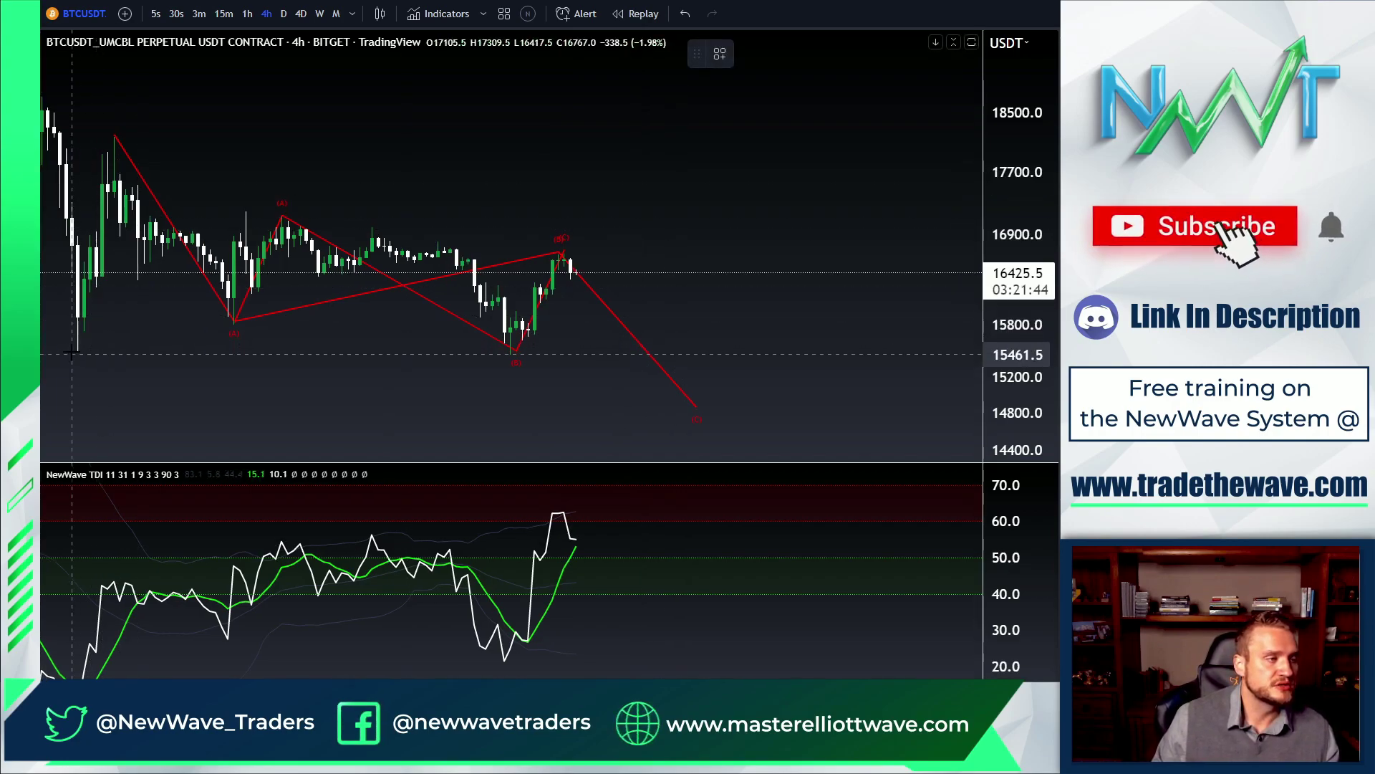
click(119, 142)
click(696, 408)
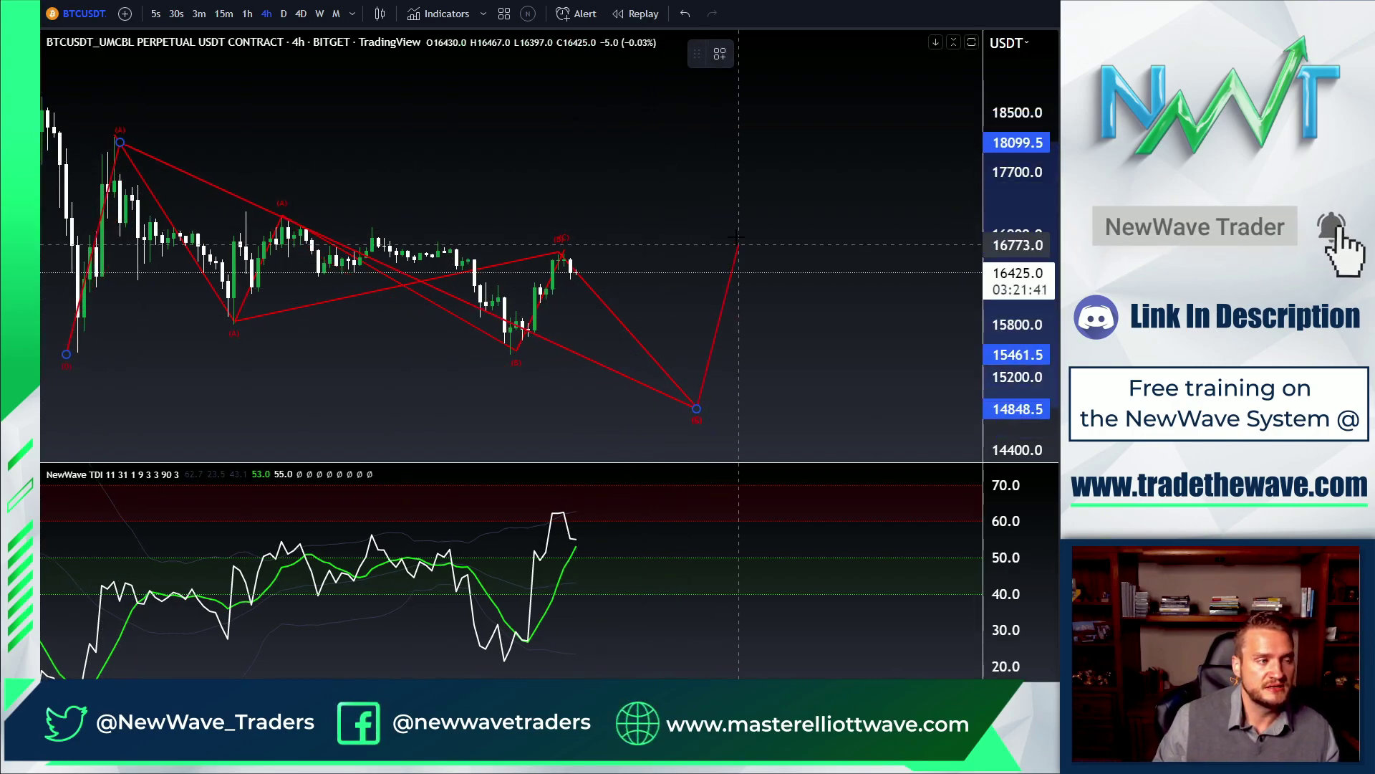
click(744, 209)
- Draw an arrow from about 17317.5, just beyond the projected (C) high, down to about 14451.0
click(34, 70)
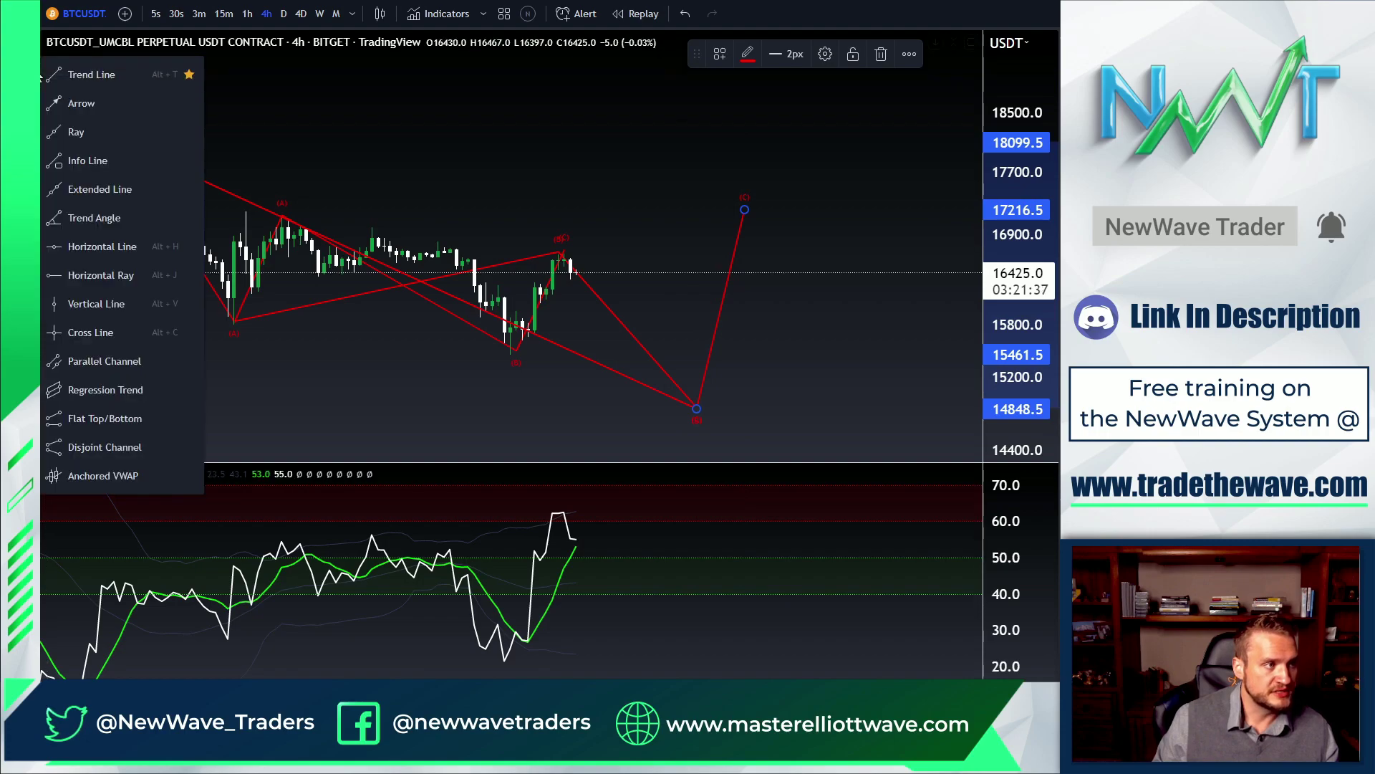
click(89, 106)
click(756, 206)
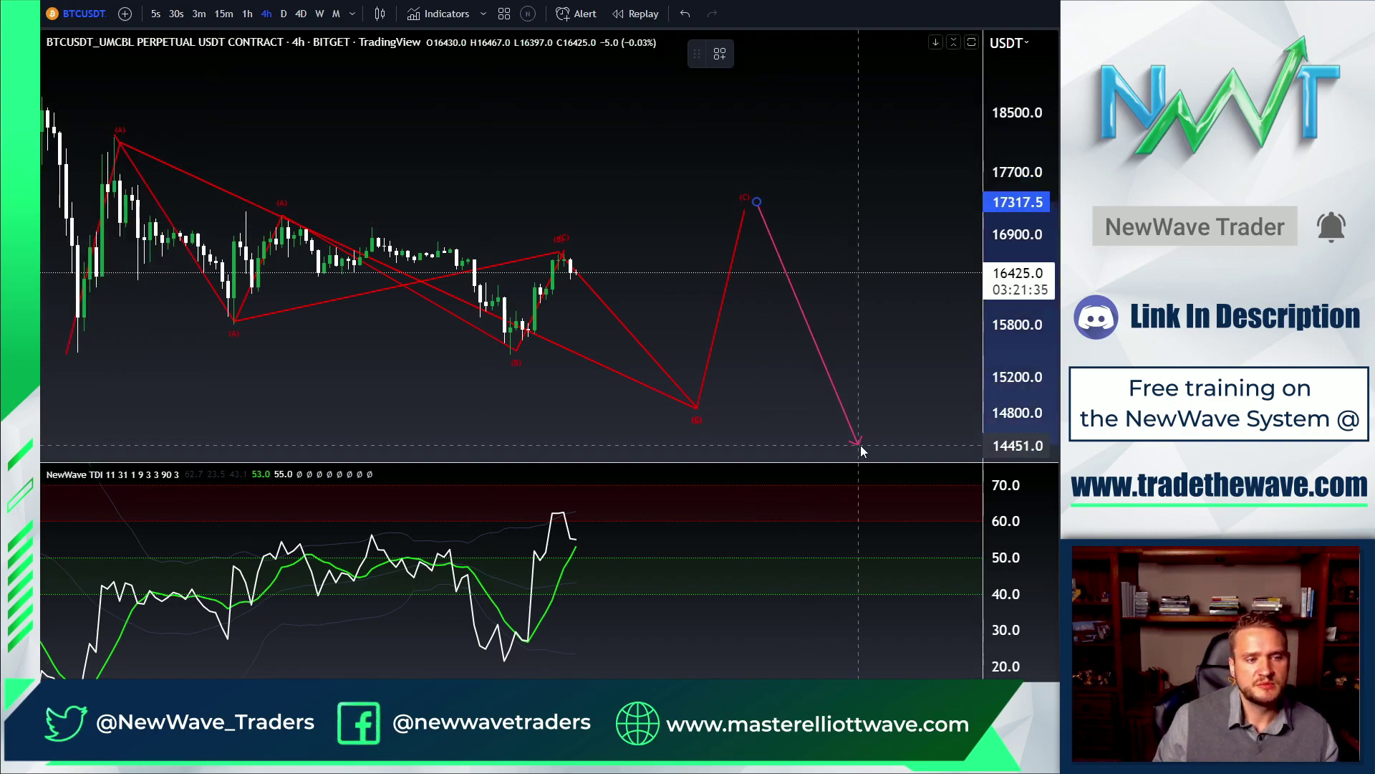
click(860, 444)
- Draw two rays around the correction: a lower one from about 15449.0 through 15606.5 and a nearly level upper one at about 18093.5
scroll(459, 210, down, 2)
scroll(459, 209, down, 3)
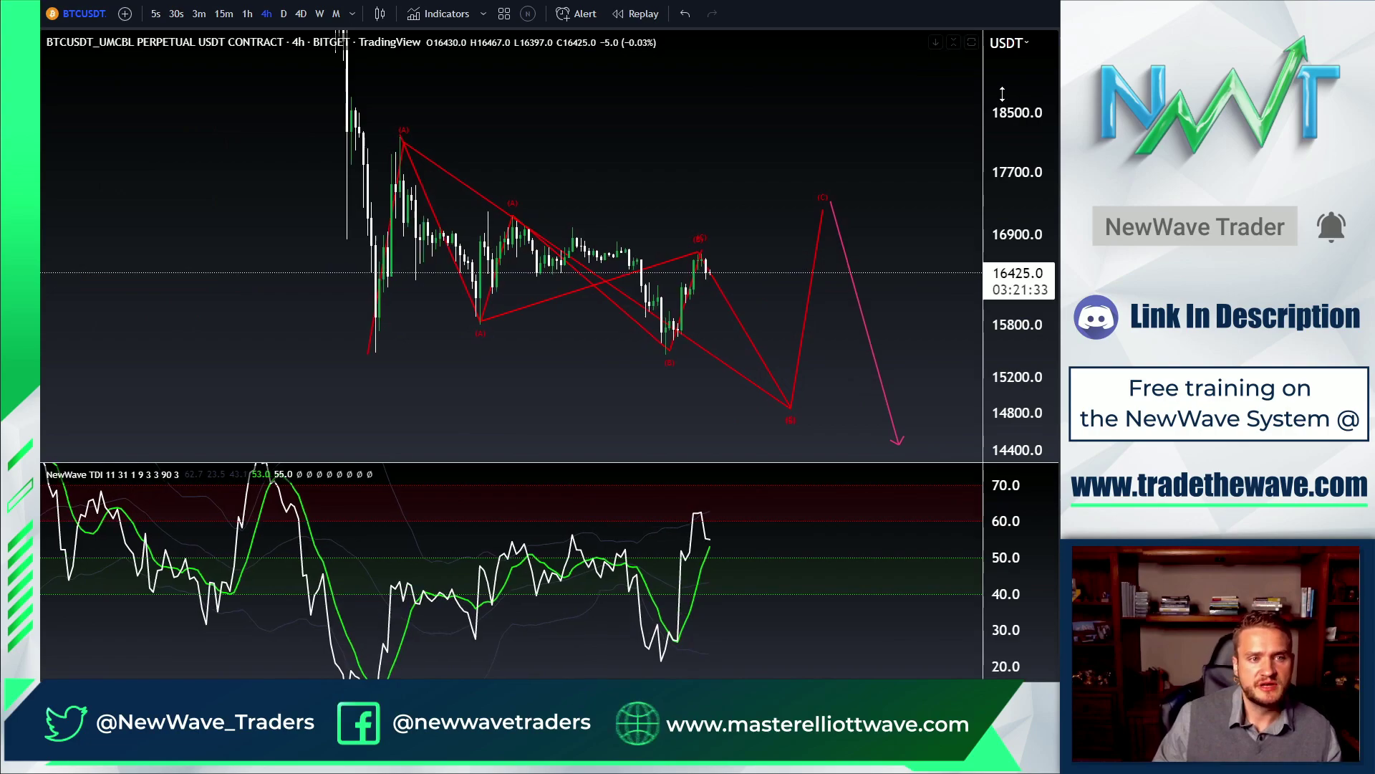
scroll(472, 215, down, 4)
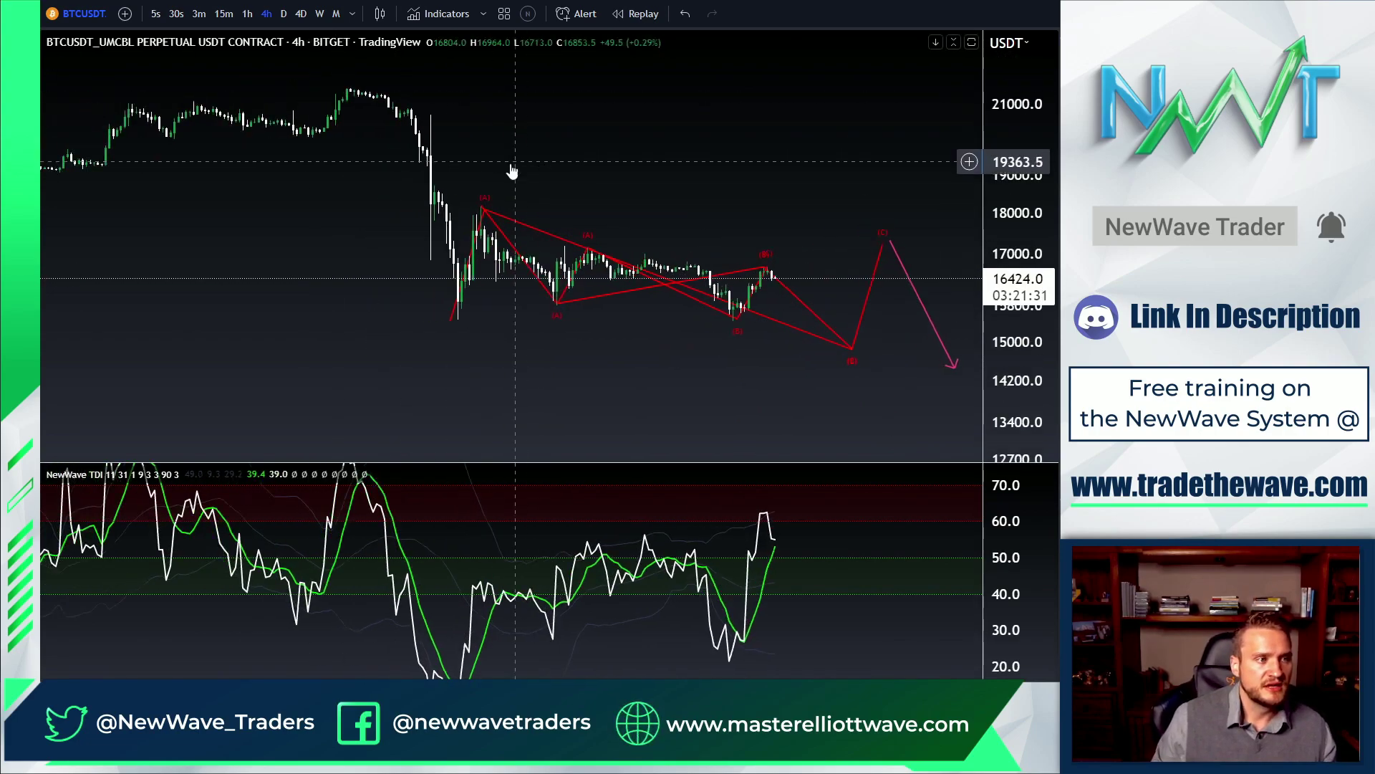
scroll(630, 333, down, 3)
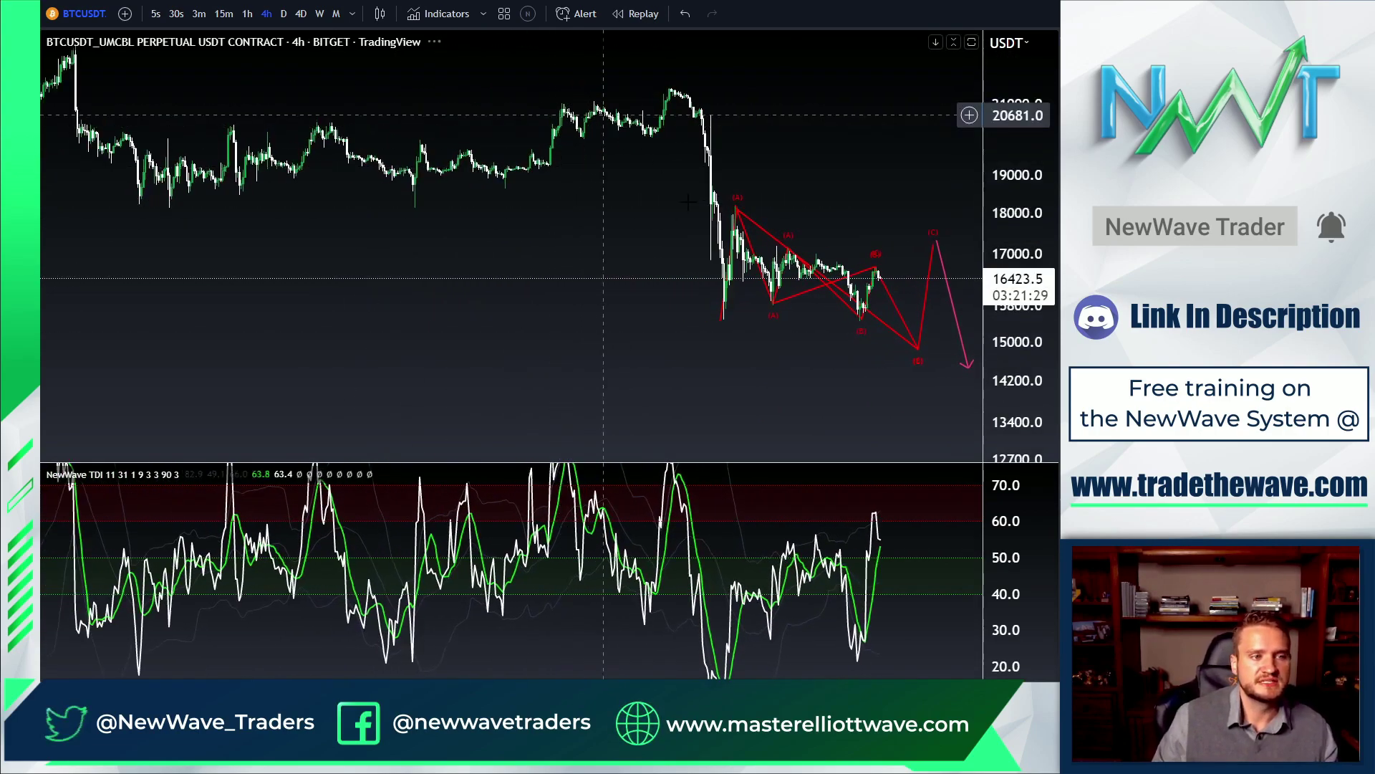
scroll(690, 290, down, 5)
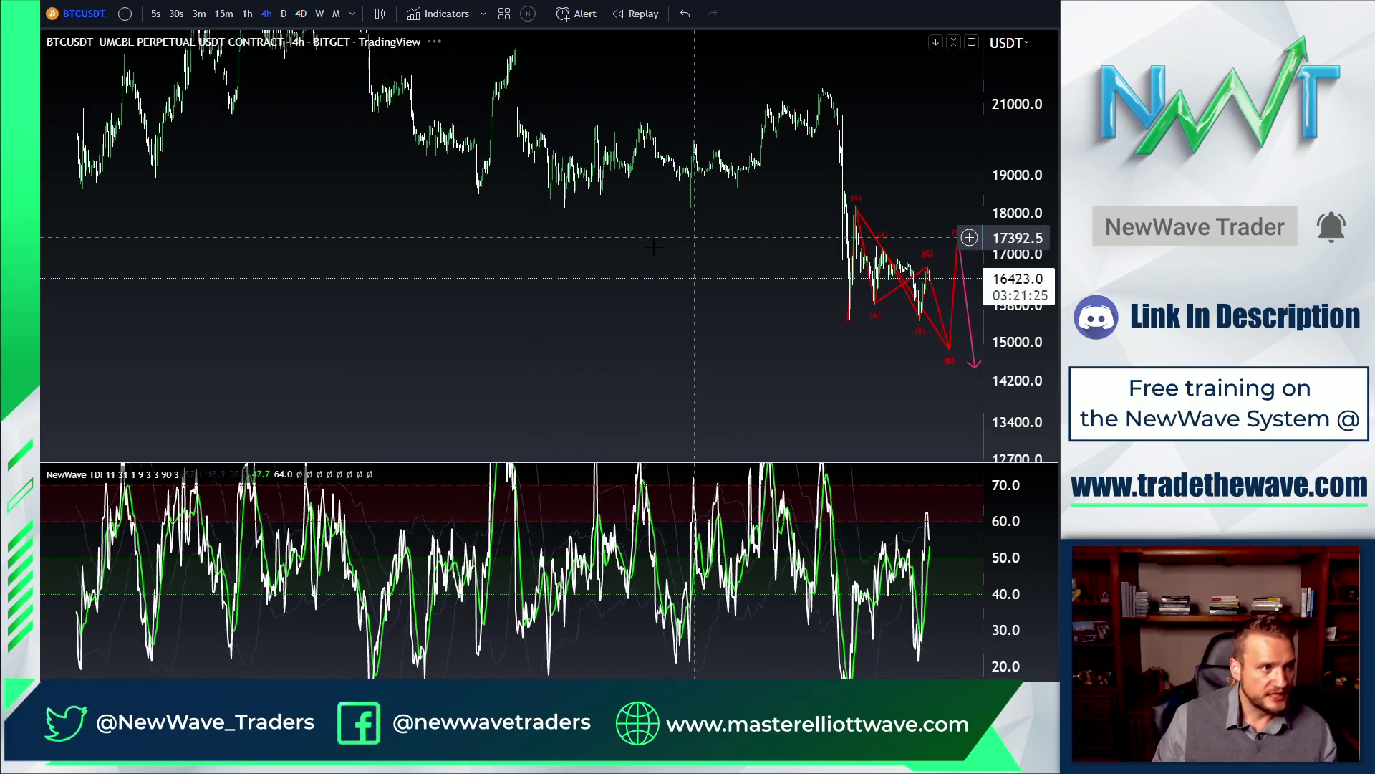
scroll(712, 388, down, 2)
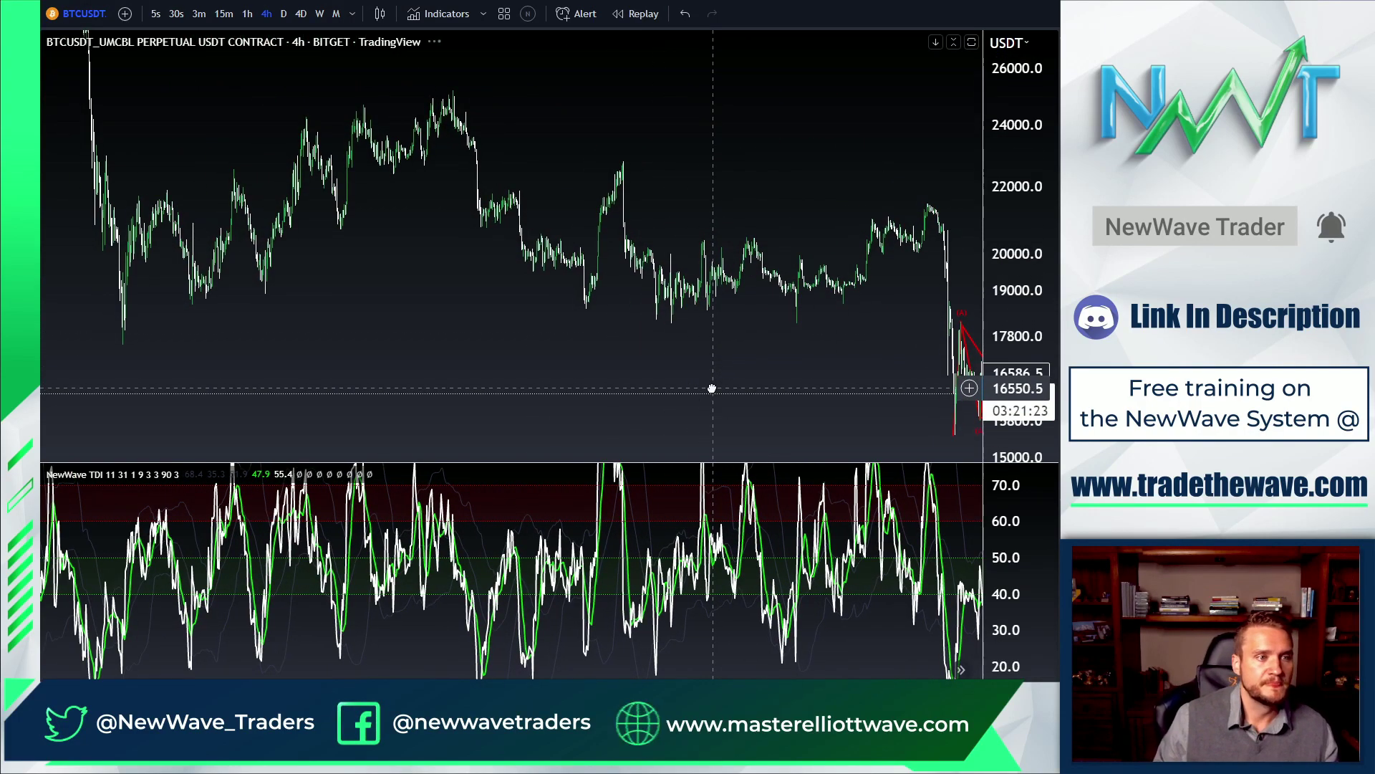
drag(684, 387, 356, 280)
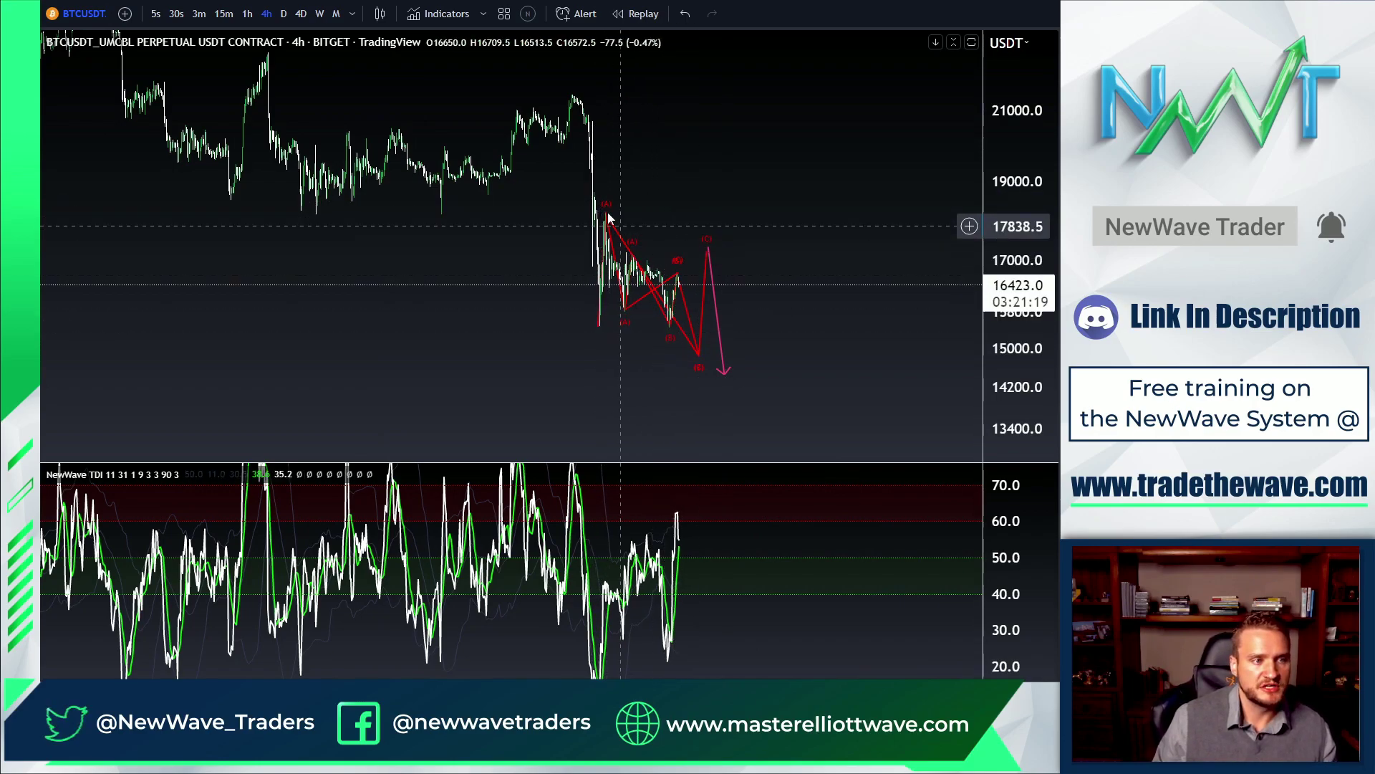
click(36, 72)
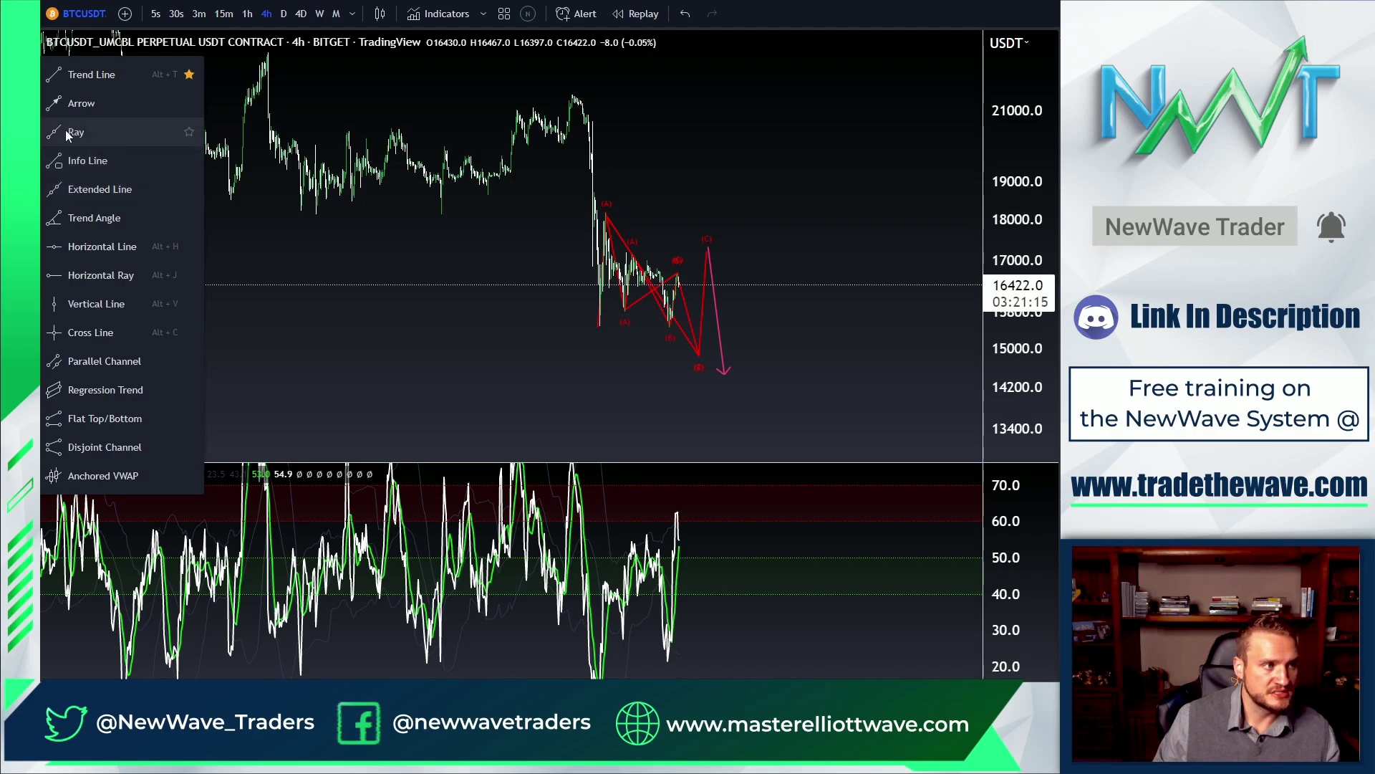
click(75, 134)
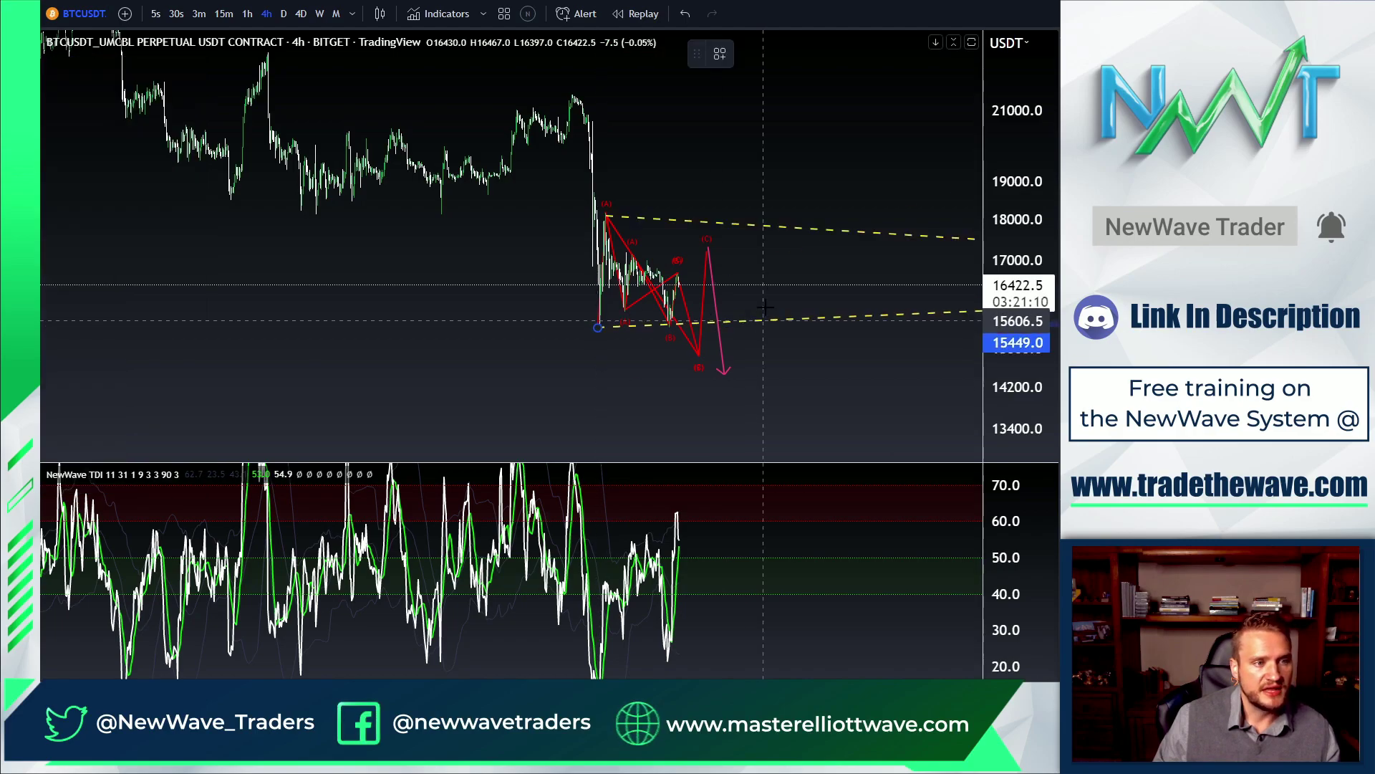
click(763, 319)
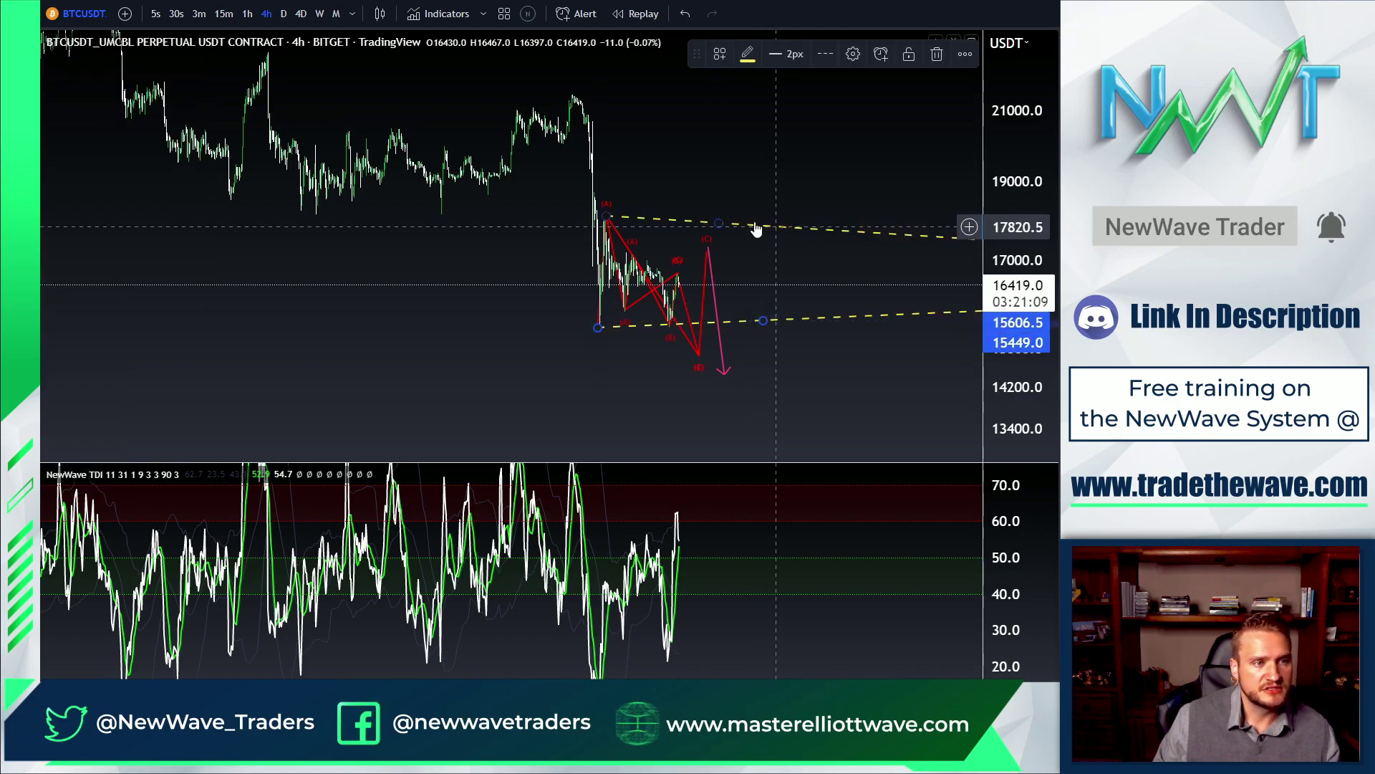
drag(719, 223, 728, 215)
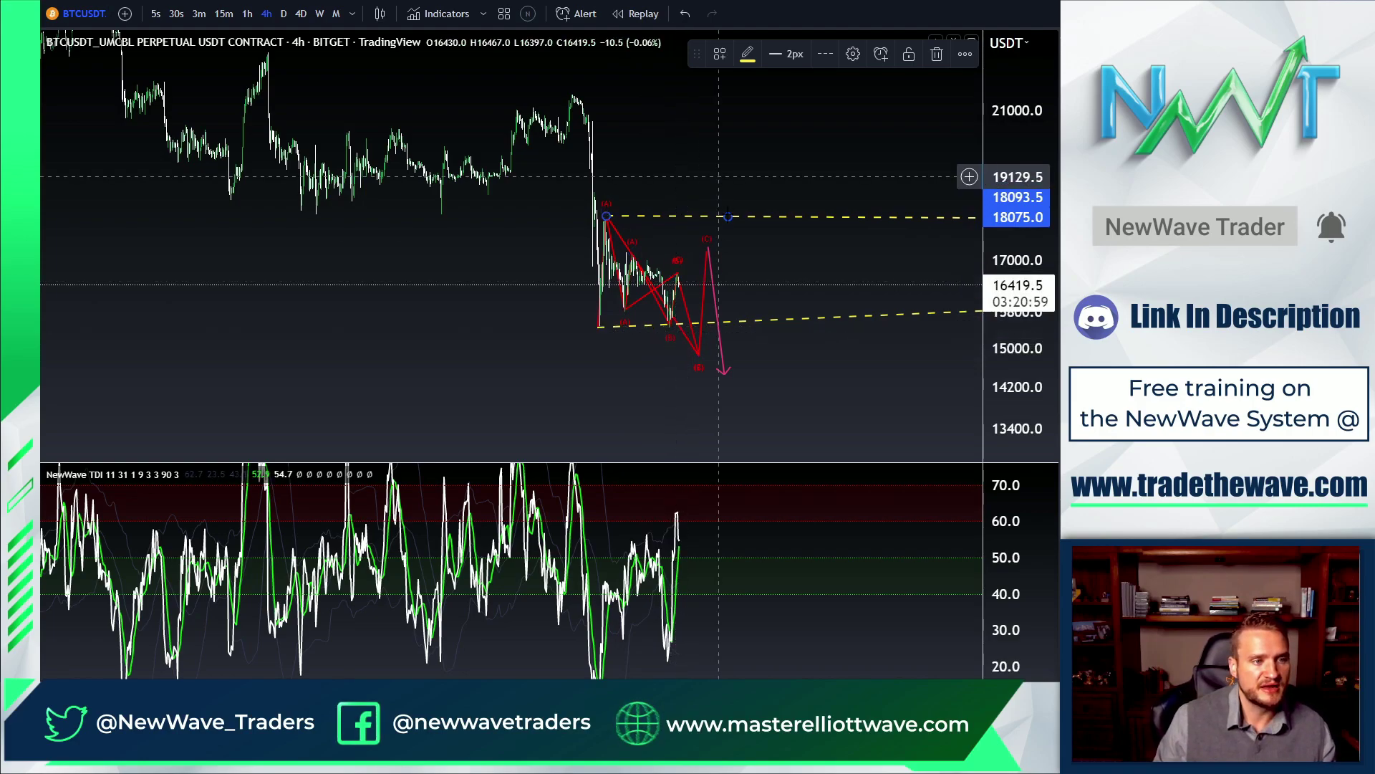
- Move the pink arrow's start up to the upper ray and the ABC waves' projected low to about 15575.0 on the lower ray
drag(708, 248, 722, 221)
mouse_move(726, 373)
mouse_down()
mouse_move(759, 362)
mouse_move(671, 328)
mouse_move(698, 355)
mouse_move(678, 328)
mouse_up()
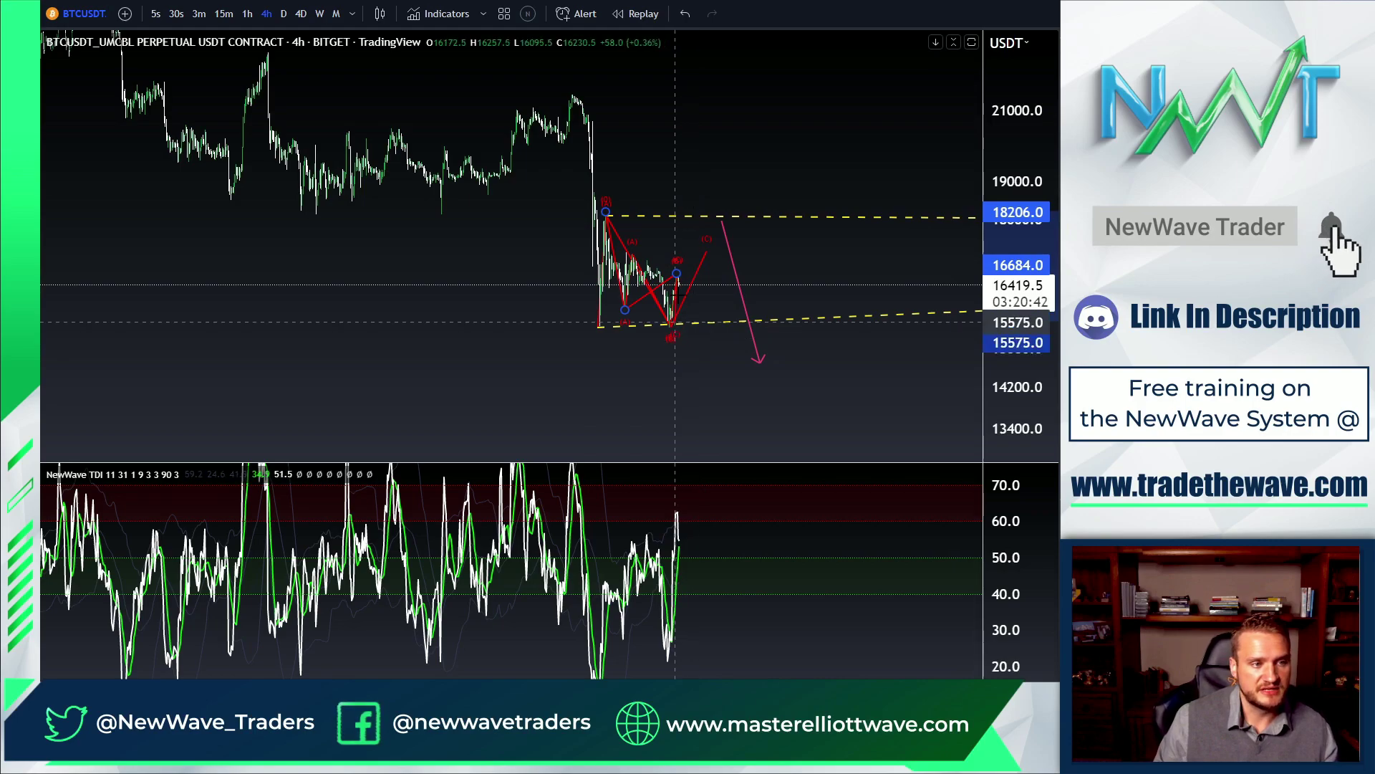
drag(677, 273, 660, 267)
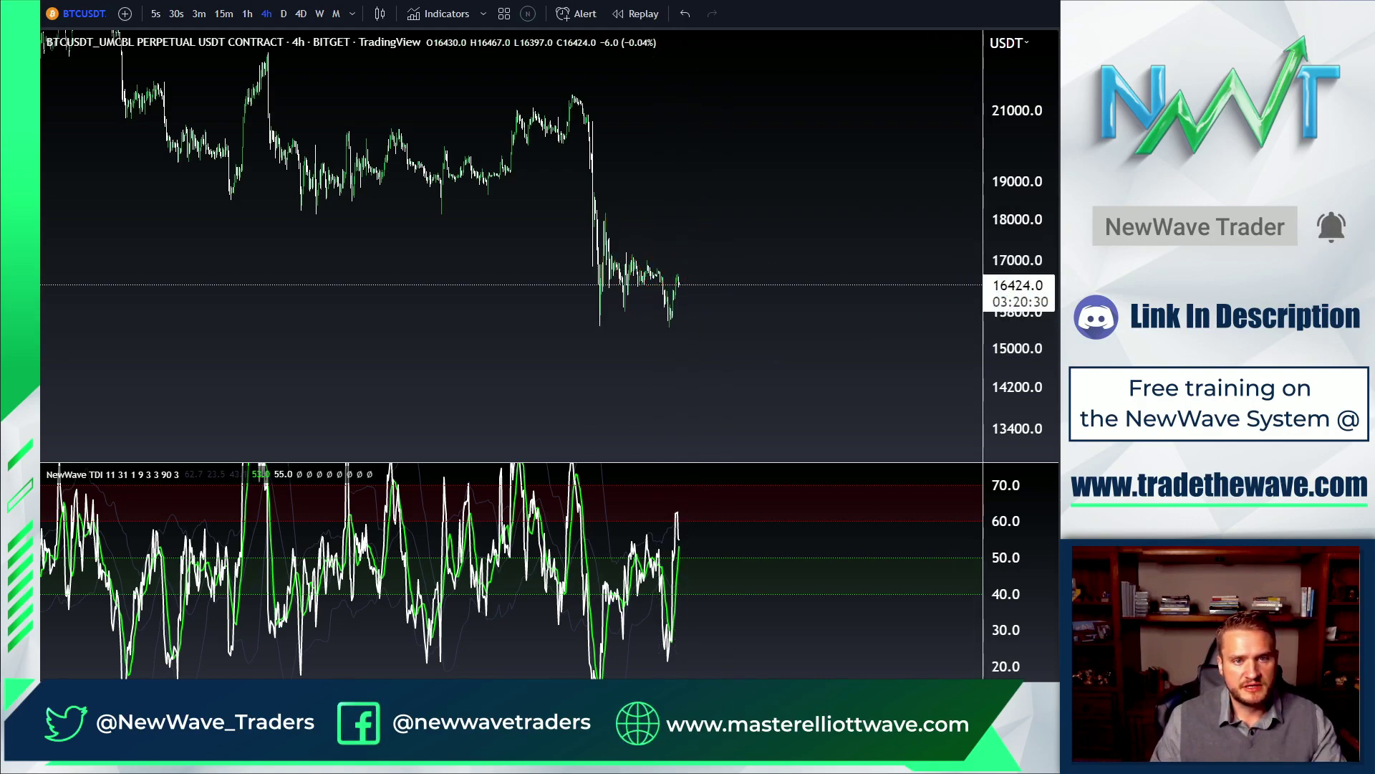
- Switch the chart to the 15-minute timeframe and frame the abcde triangle together with the decline and rebound that follow it
scroll(745, 247, up, 3)
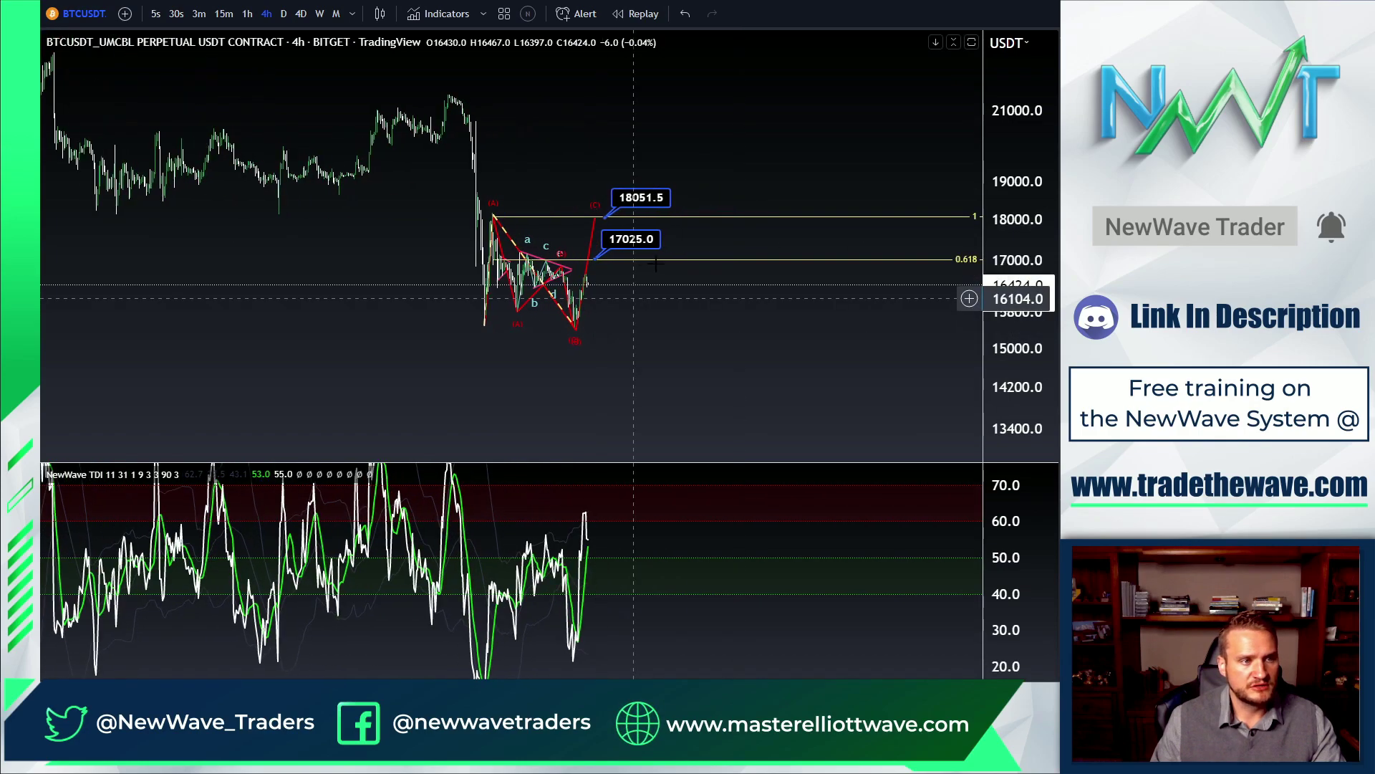
scroll(622, 265, up, 1)
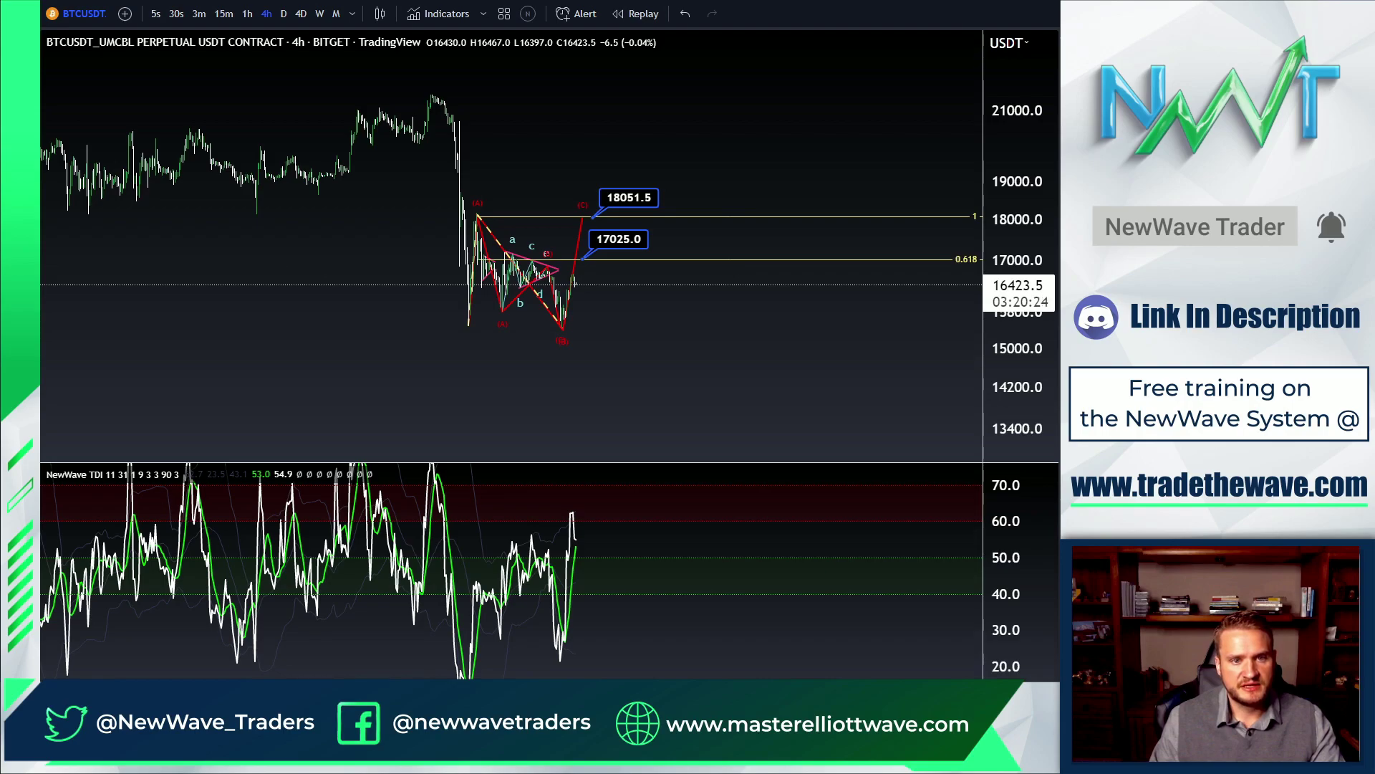
key(ctrl+alt+h)
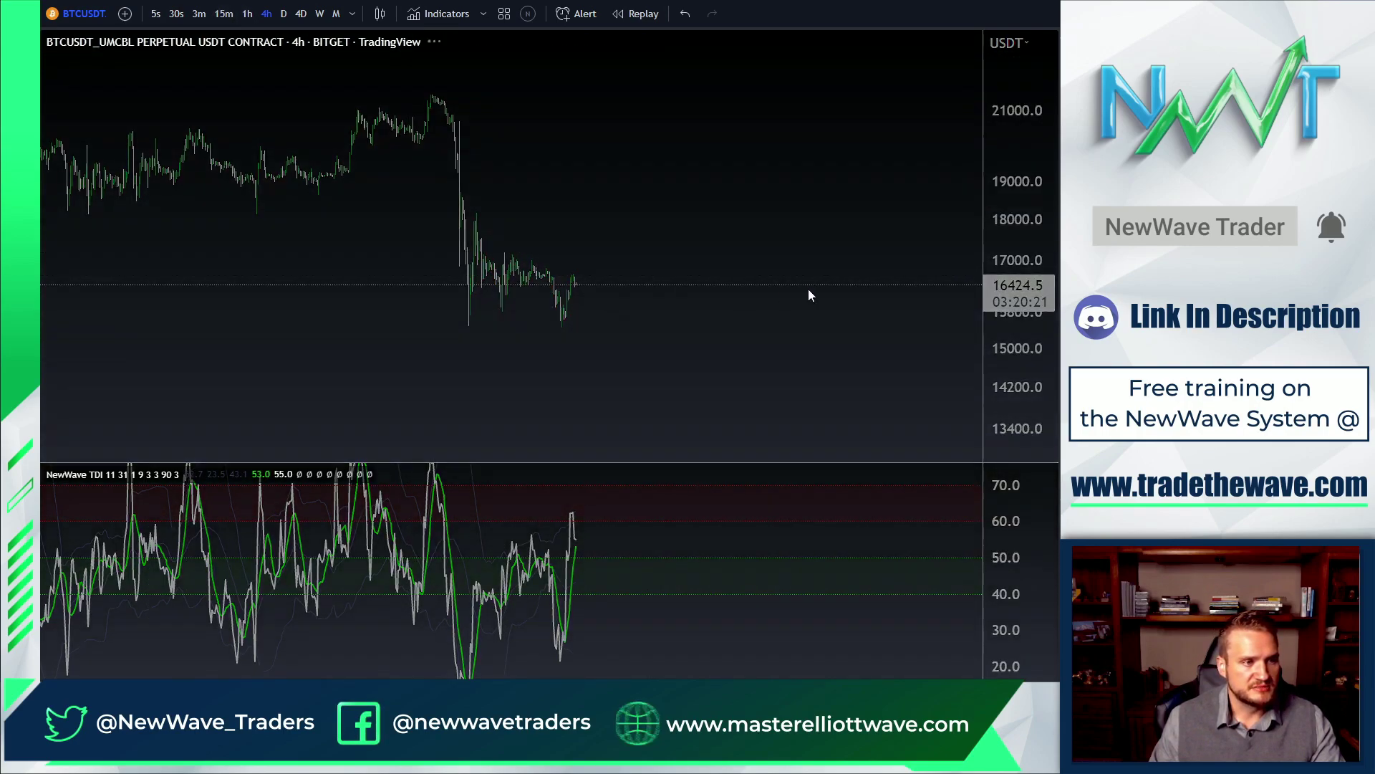
double_click(1013, 158)
scroll(797, 283, down, 6)
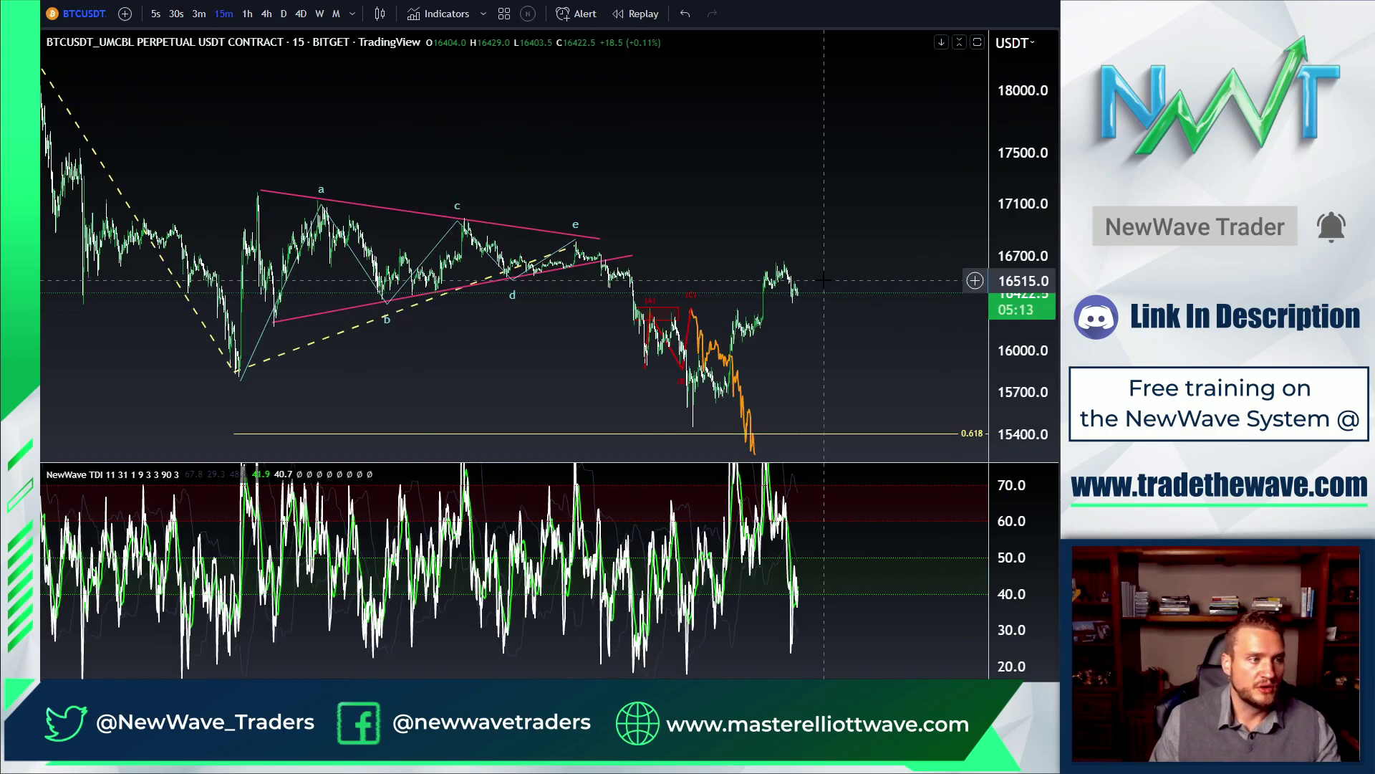
drag(1019, 163, 1019, 191)
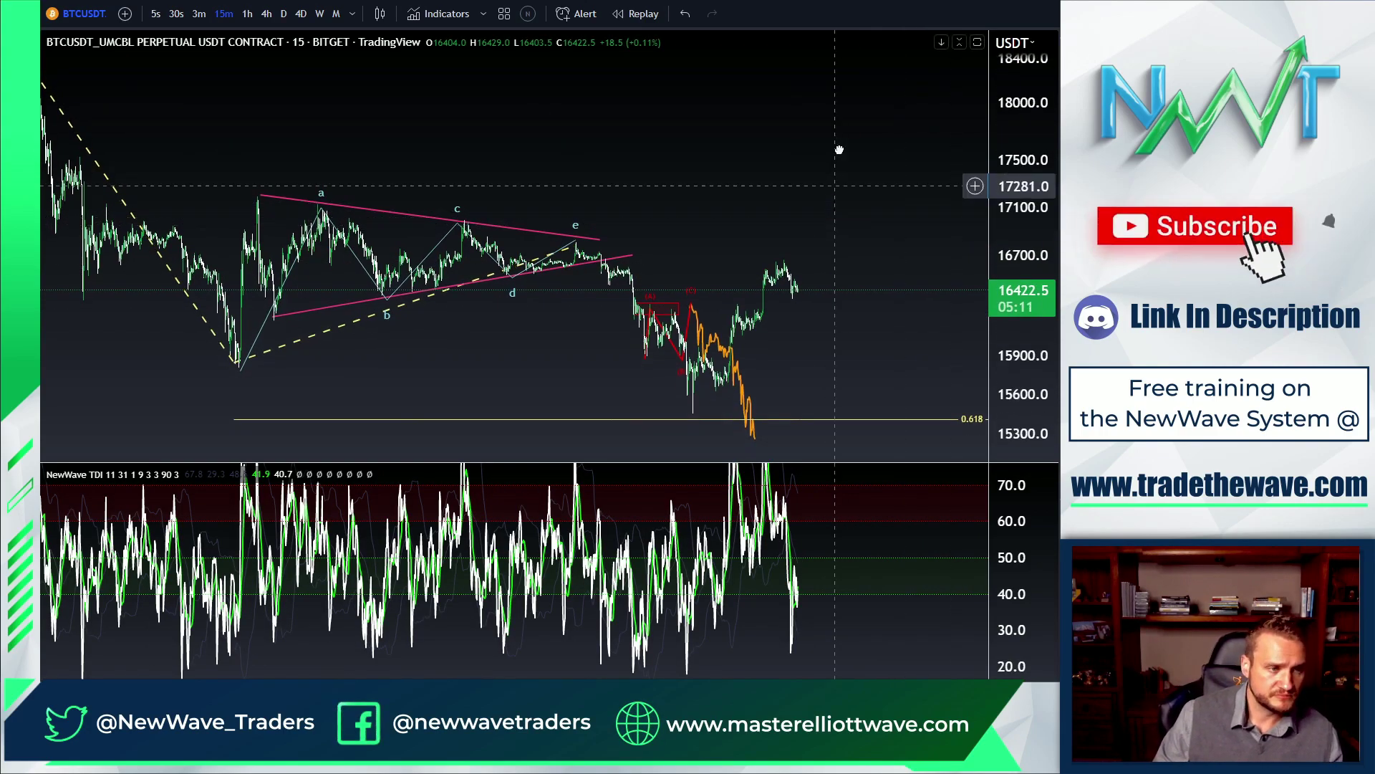
drag(747, 218, 752, 175)
scroll(722, 308, up, 3)
scroll(723, 312, up, 2)
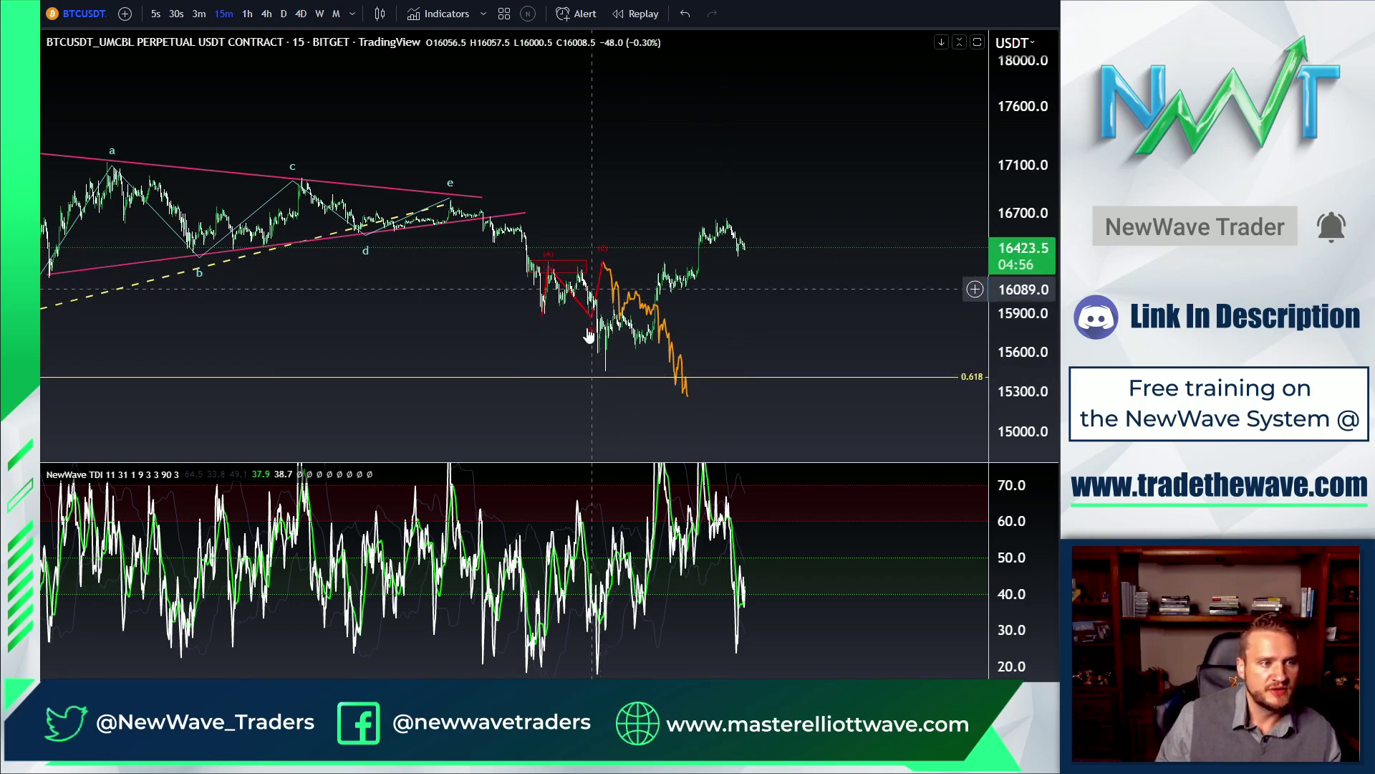
- Try the small red ABC wave with (B) at about 15880.5 and (C) at about 16277.0, where the orange projection starts
drag(567, 309, 565, 308)
drag(602, 260, 582, 266)
drag(569, 318, 588, 315)
mouse_move(581, 266)
mouse_down()
mouse_move(619, 272)
mouse_move(606, 265)
mouse_up()
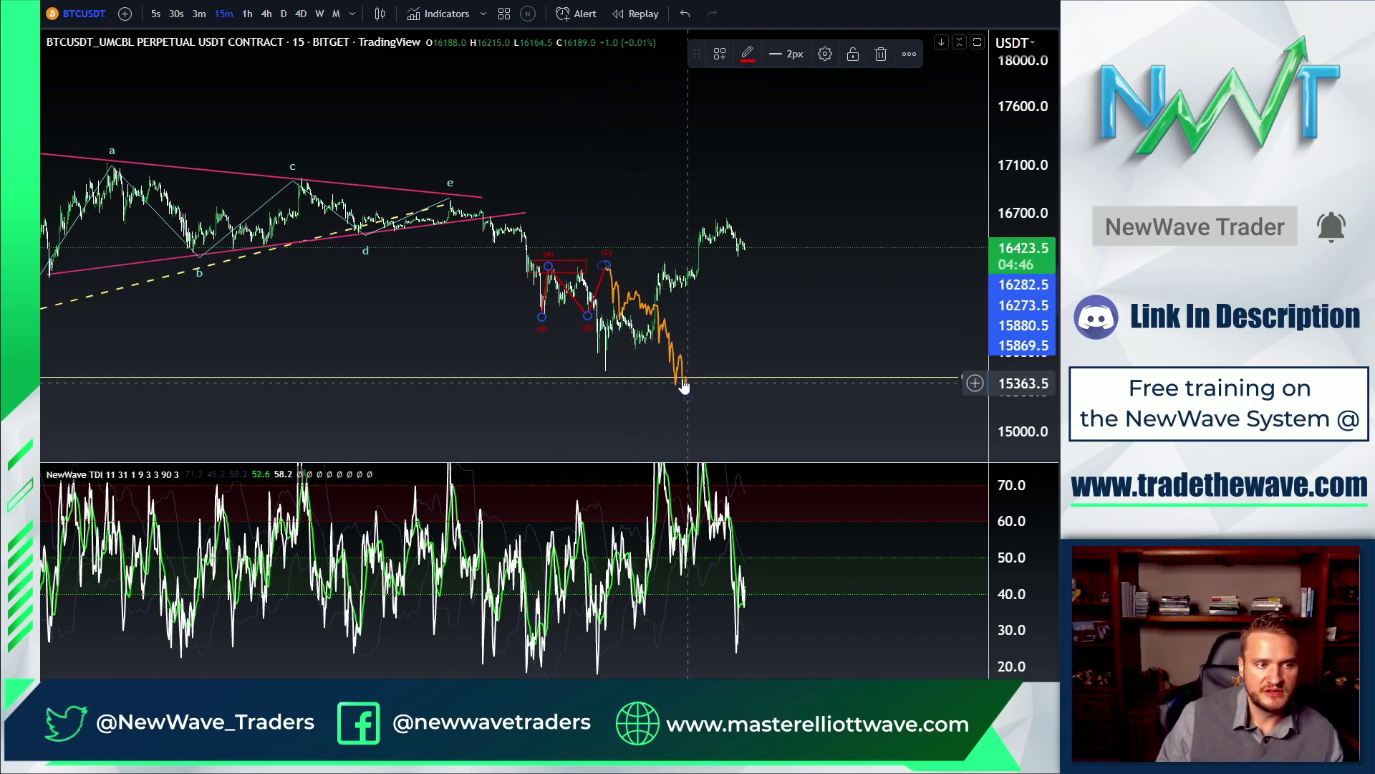
drag(606, 265, 601, 266)
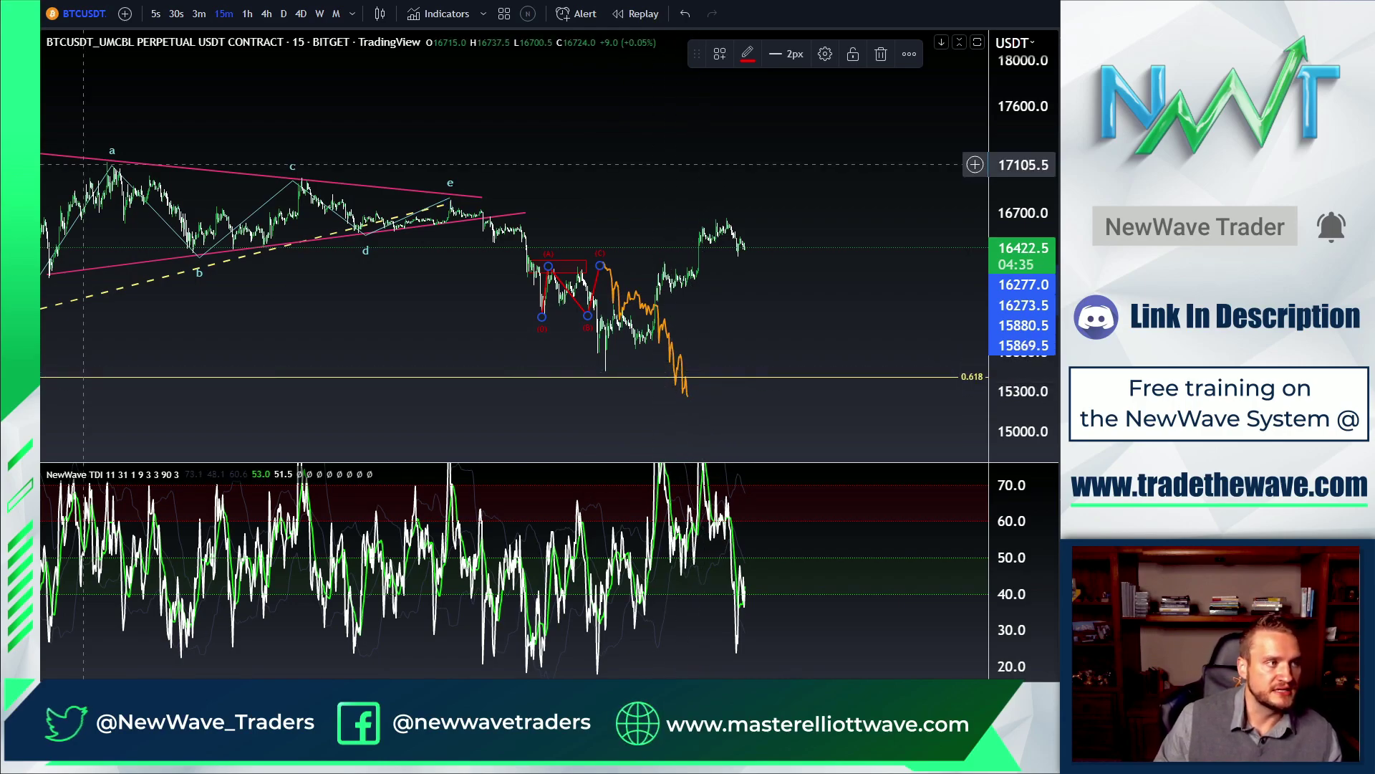
- Delete the orange bar projection and move the small red ABC wave's (B) to about 15953.5 and (C) to about 16265.5
click(617, 294)
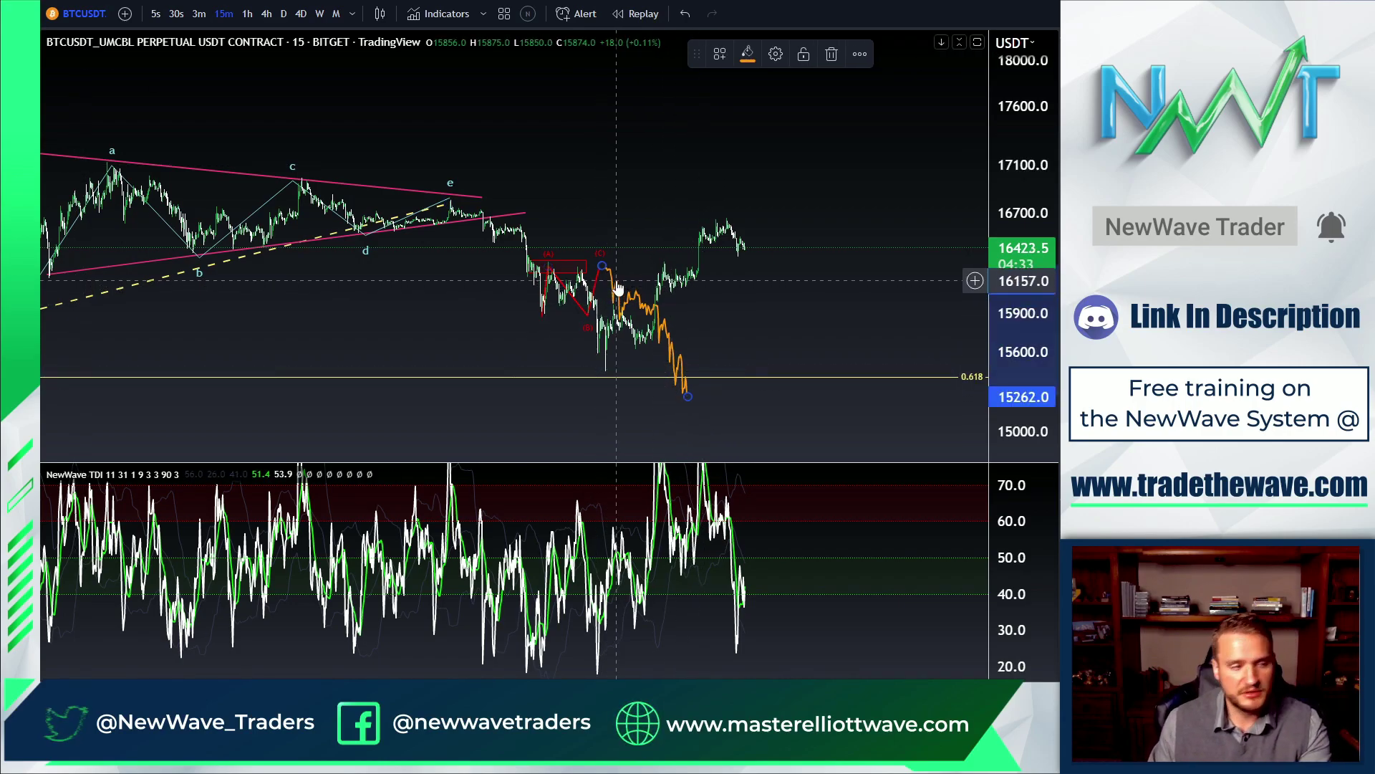
key(Delete)
drag(600, 266, 580, 267)
drag(588, 316, 568, 306)
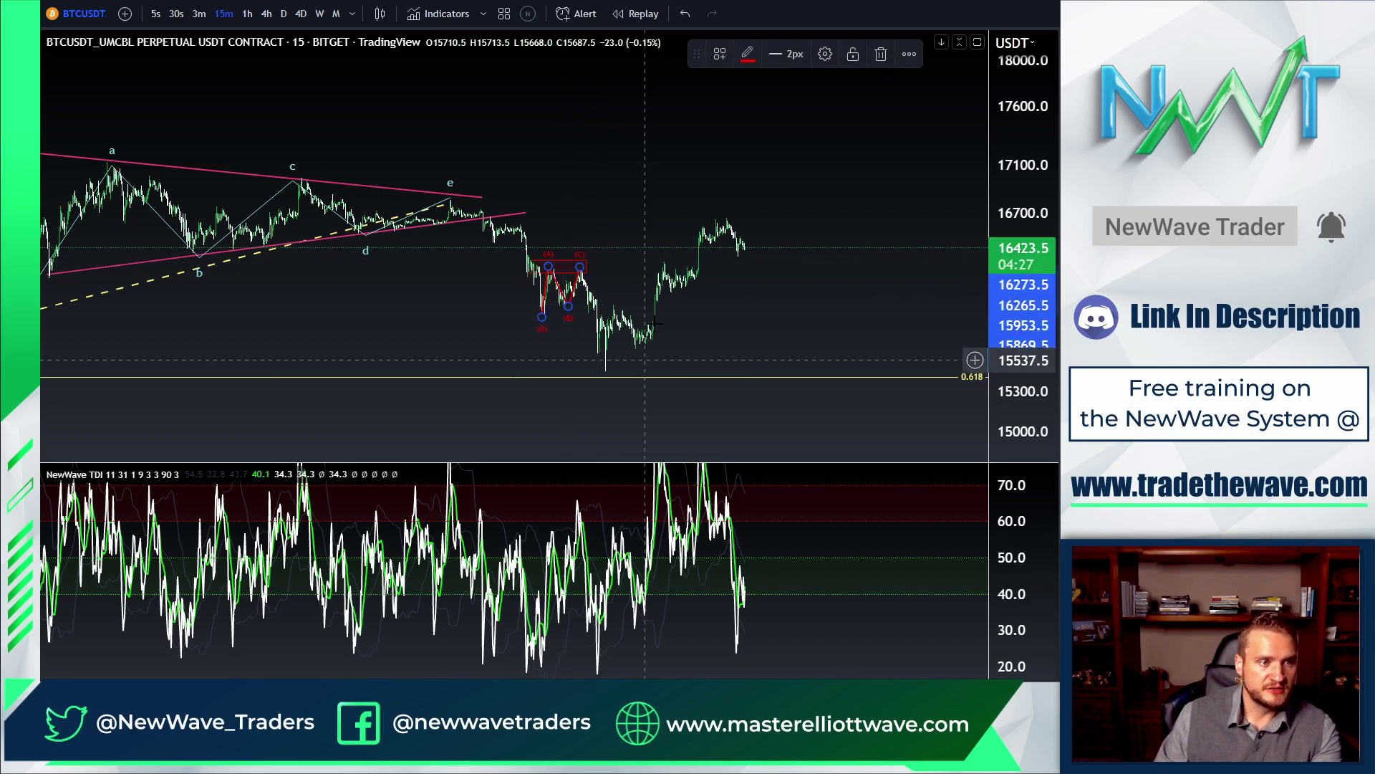
- Draw wedge trend lines around the rebound, the upper from about 15964.5 to 16718.5 and the lower from about 15653.0 to 16671.5
click(36, 87)
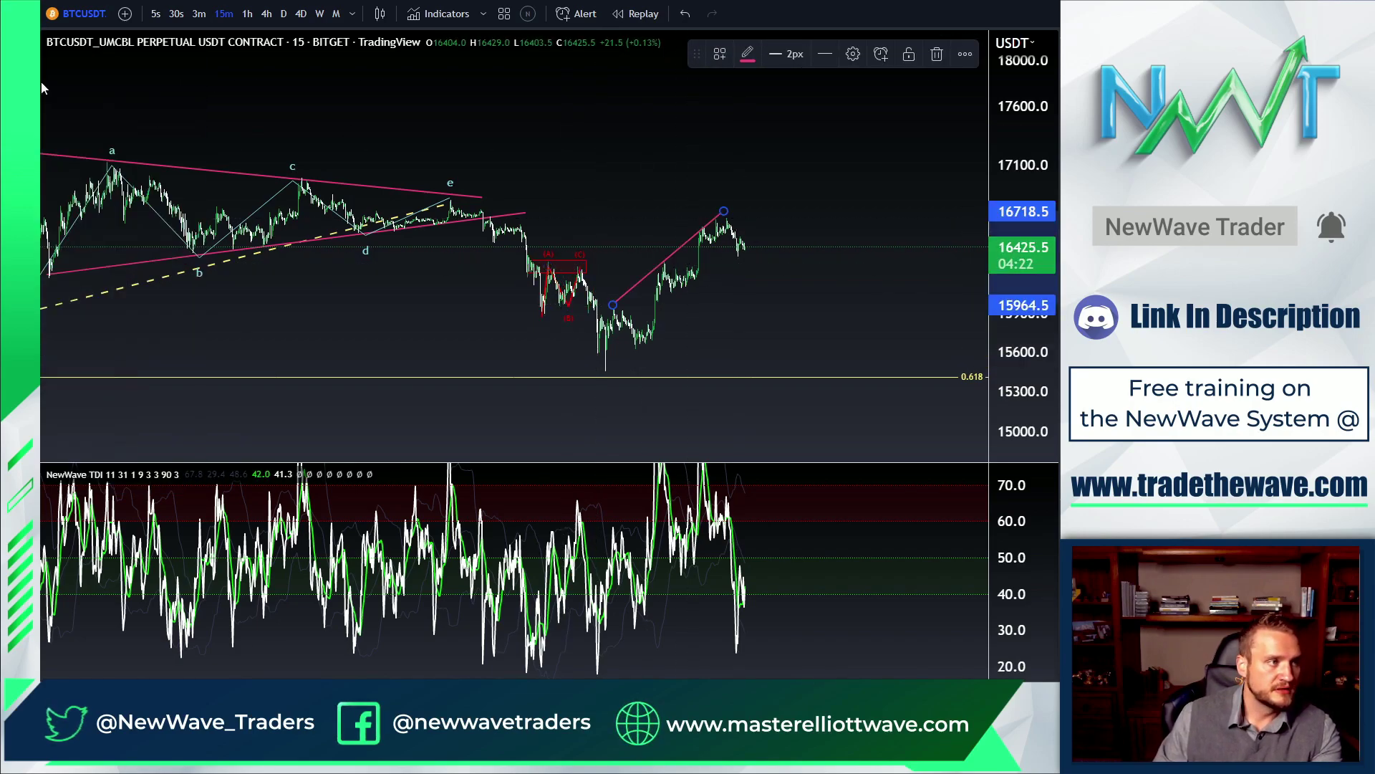
click(638, 351)
mouse_move(649, 341)
mouse_down()
mouse_move(750, 223)
mouse_move(739, 217)
mouse_up()
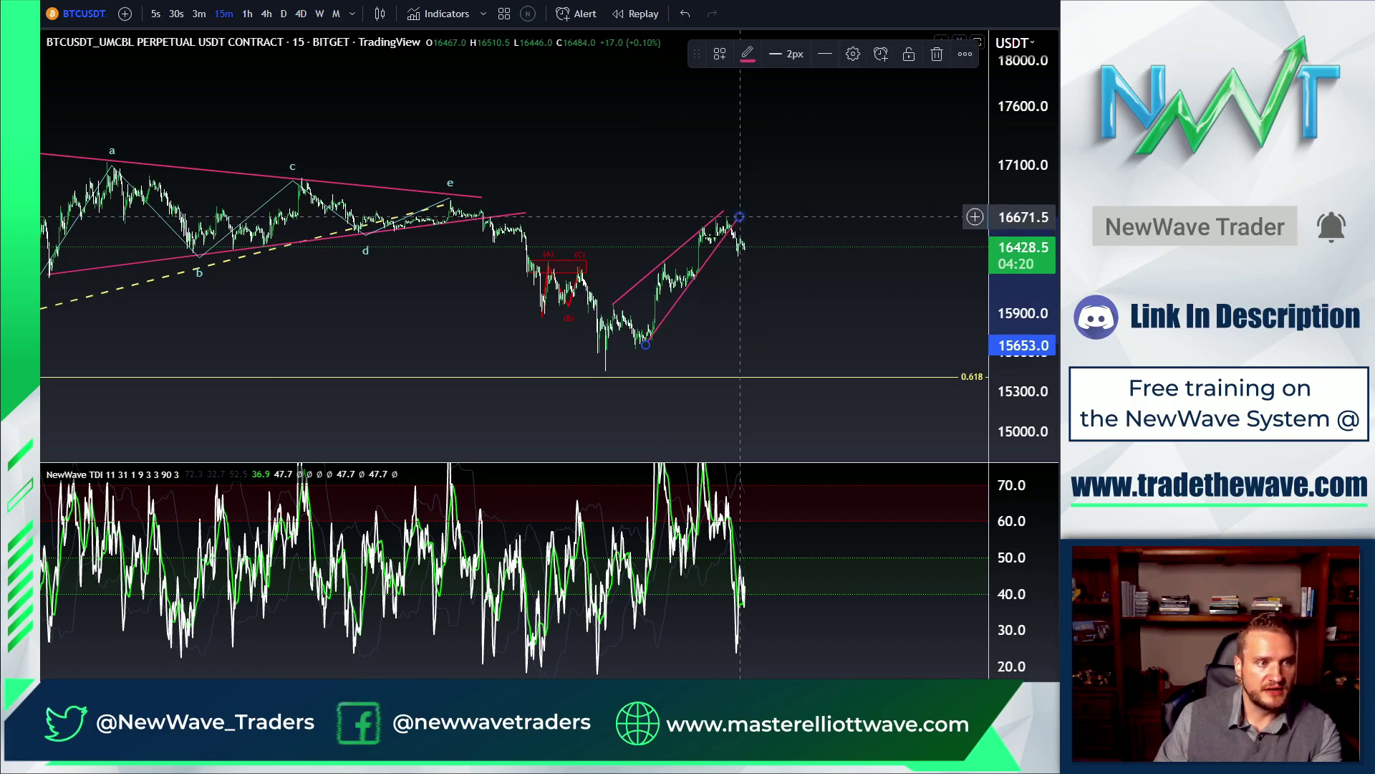
click(781, 277)
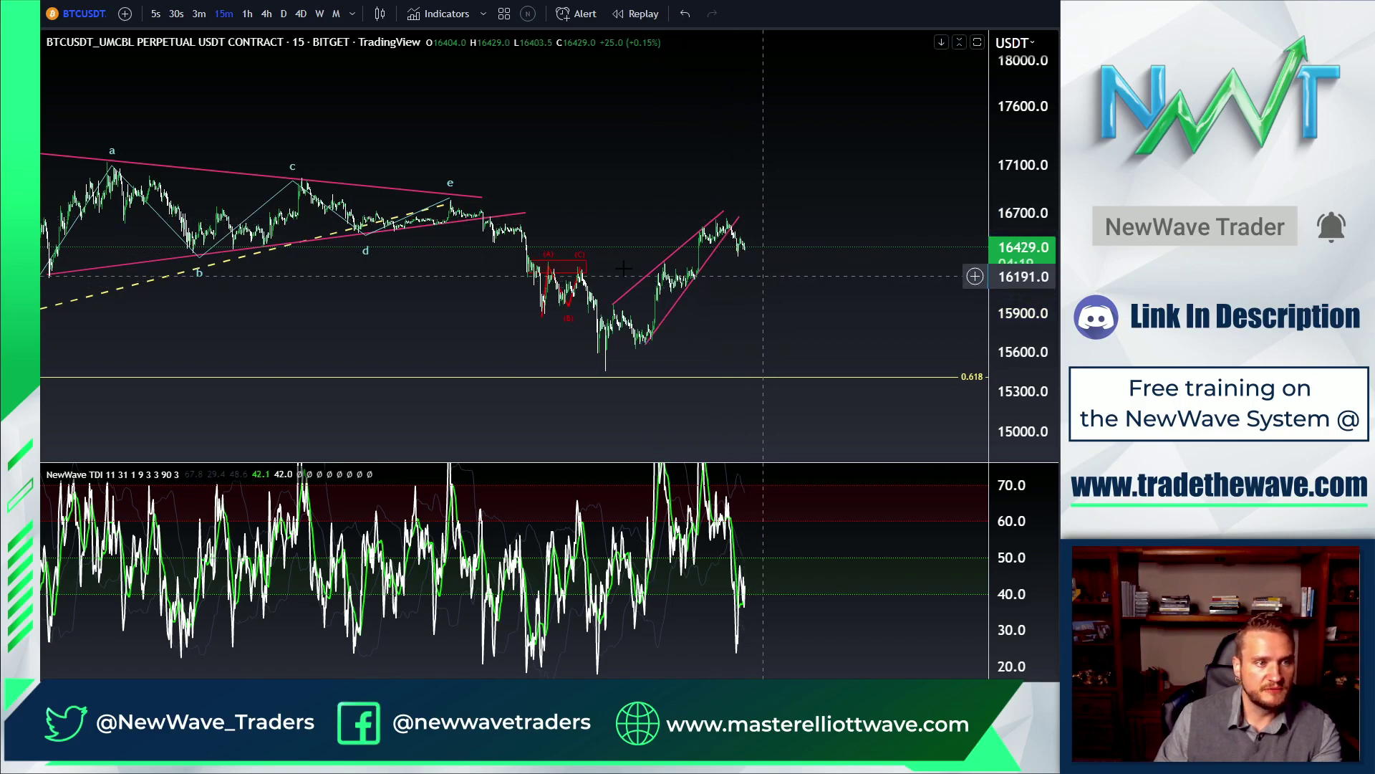
- Draw an ABC correction wave from the wedge top at about 16700.5 through 16282.5 and 16548.5 down to 16066.0
click(723, 213)
click(745, 265)
click(758, 232)
click(782, 292)
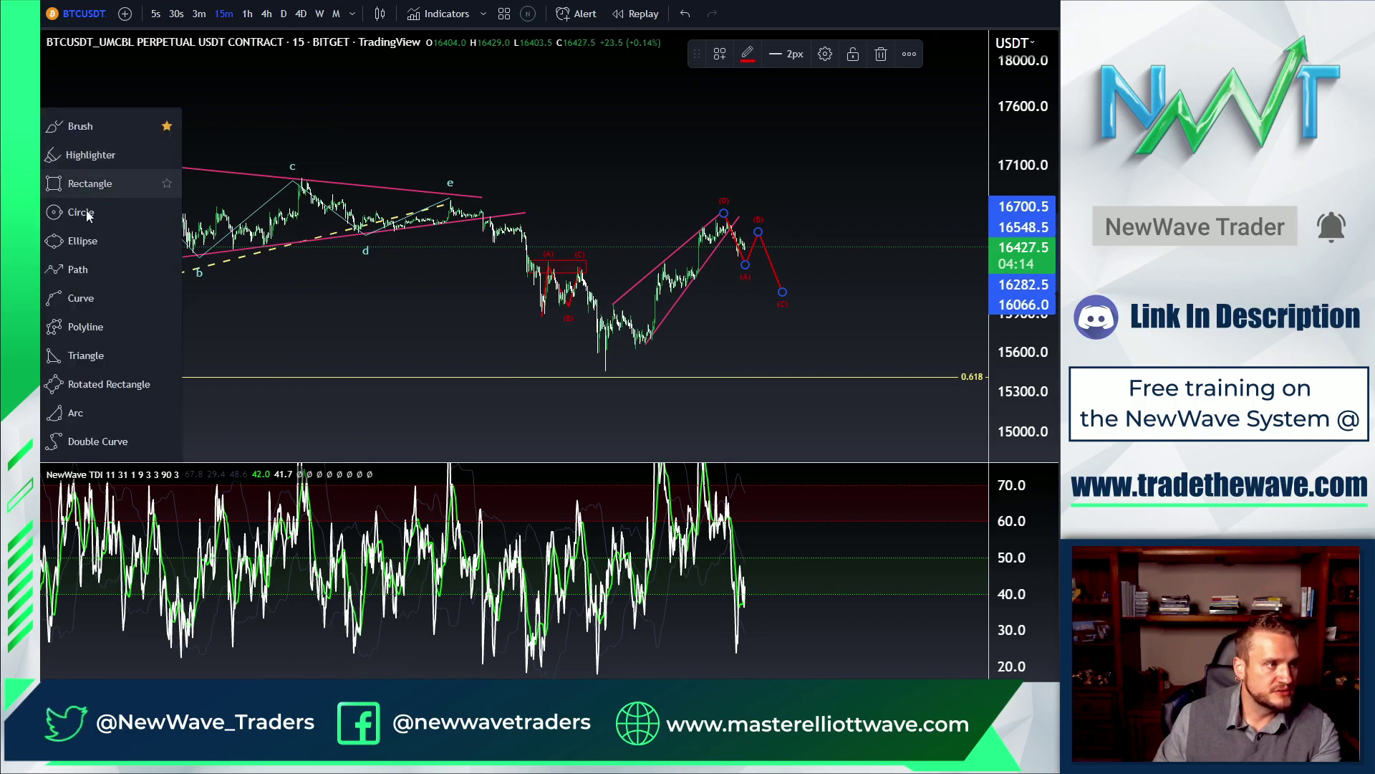
- Draw a rectangle between about 16259.5 and 16083.0 around the projected pullback target and give it a green border and fill
click(84, 186)
click(670, 268)
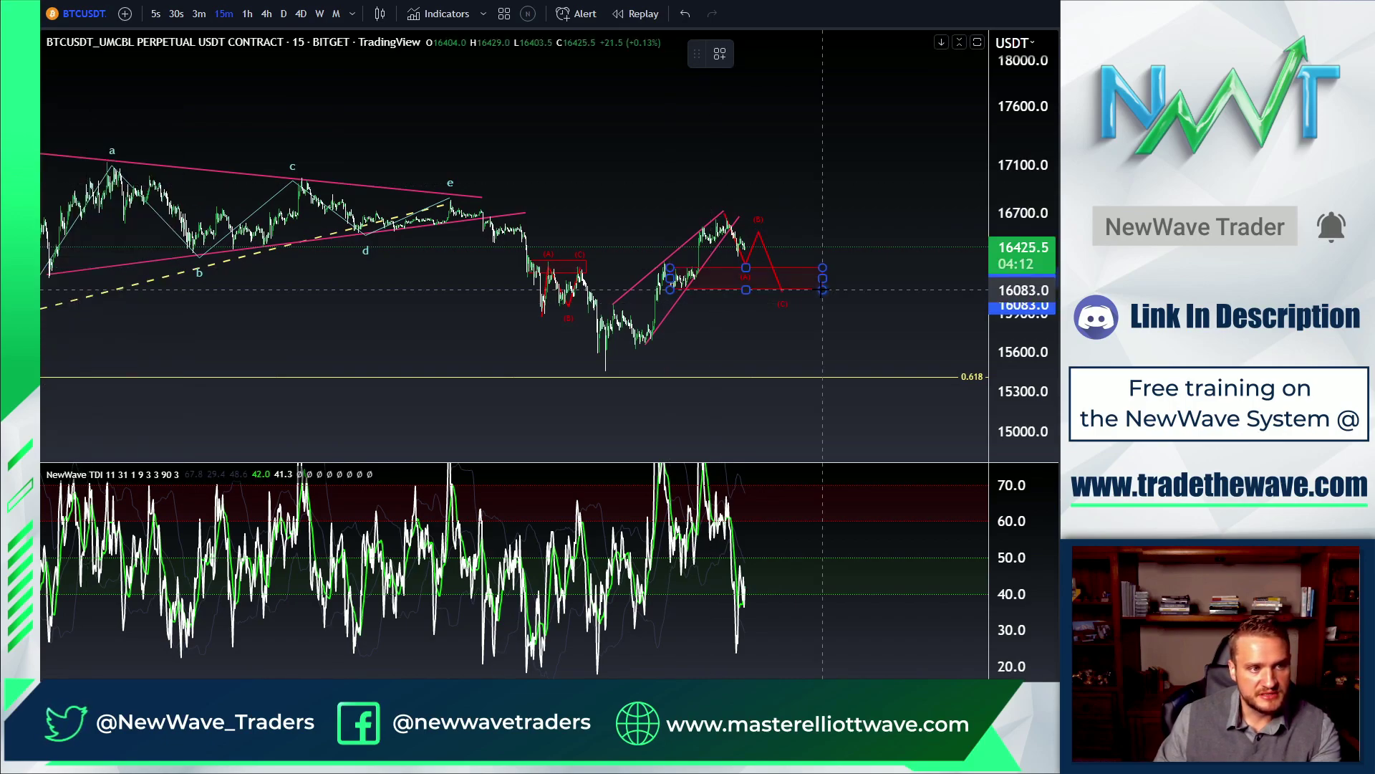
click(822, 289)
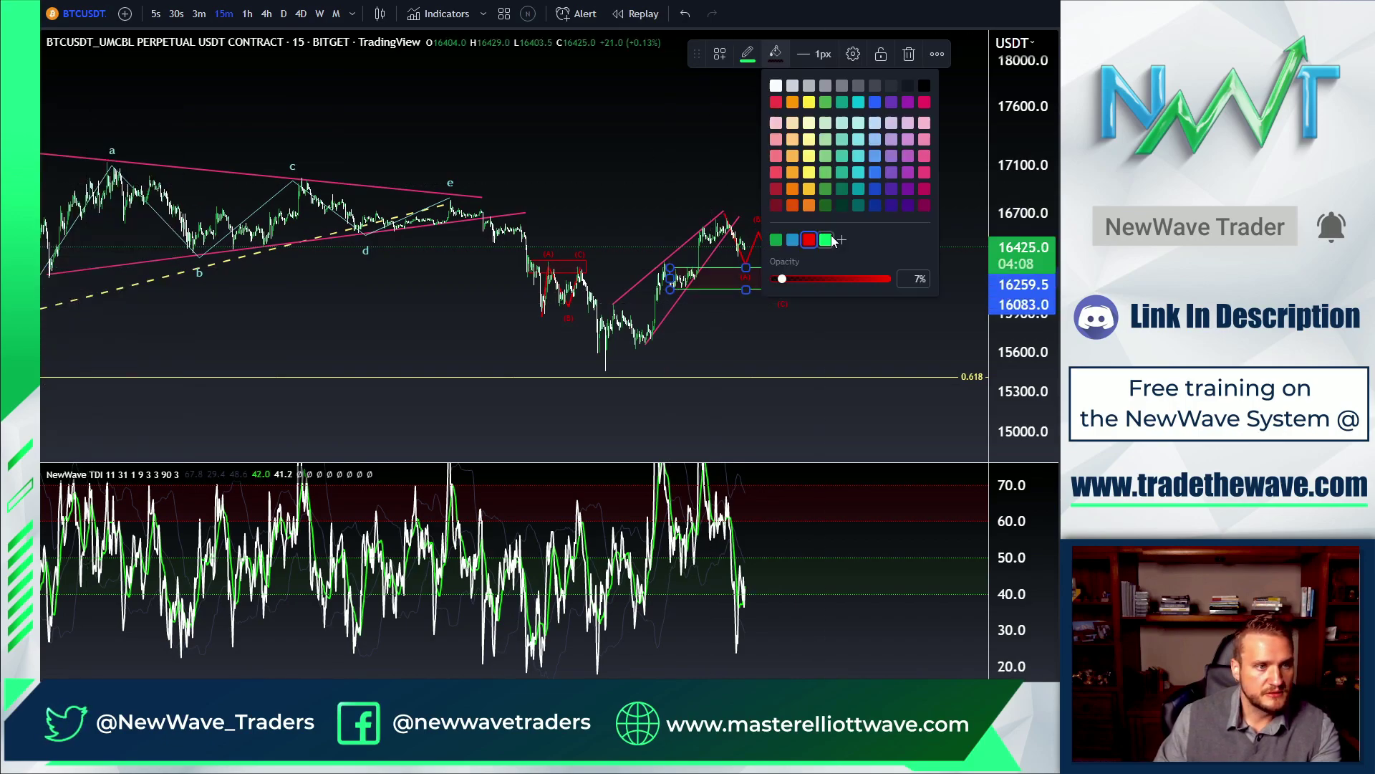
click(829, 240)
click(867, 323)
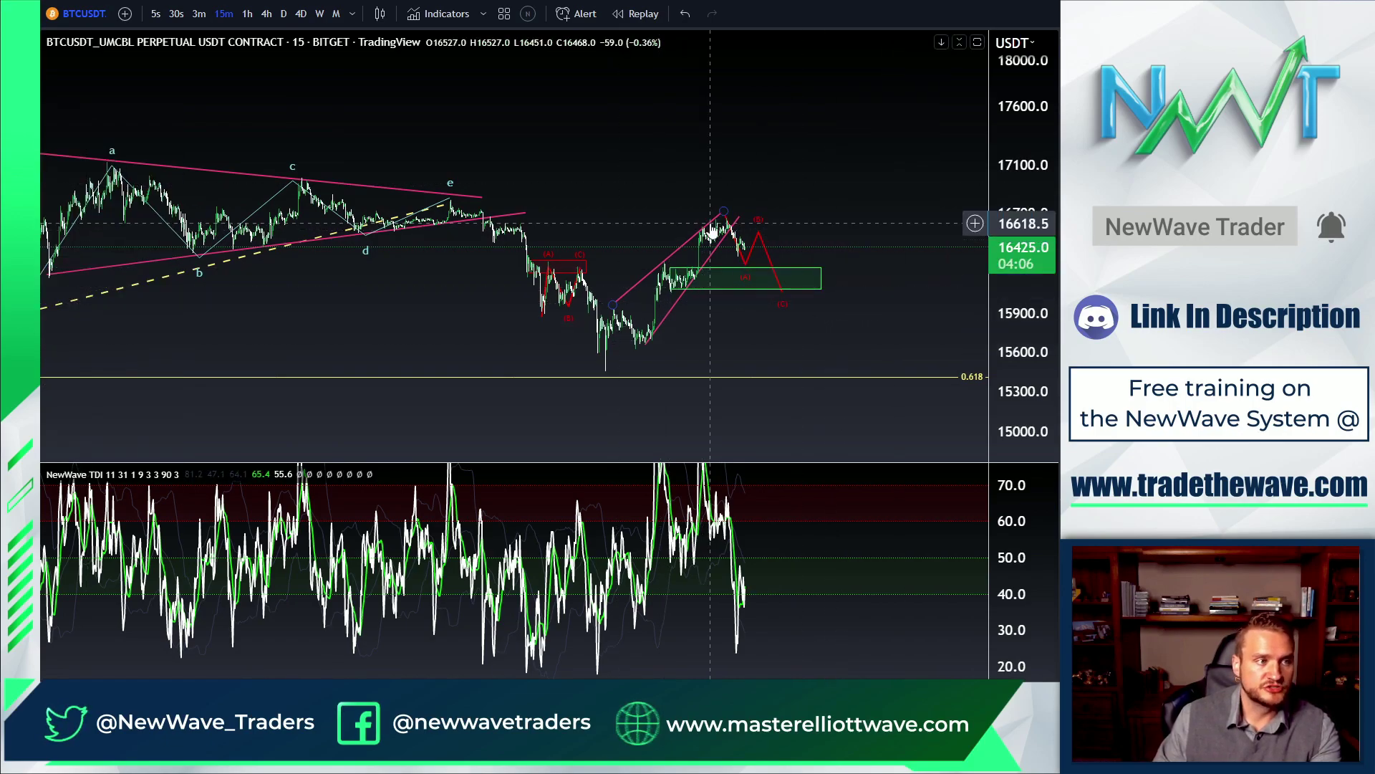
- Draw an Elliott impulse wave (12345) from the recent low, with (2) just below the green box and (3) at about 17600
click(35, 172)
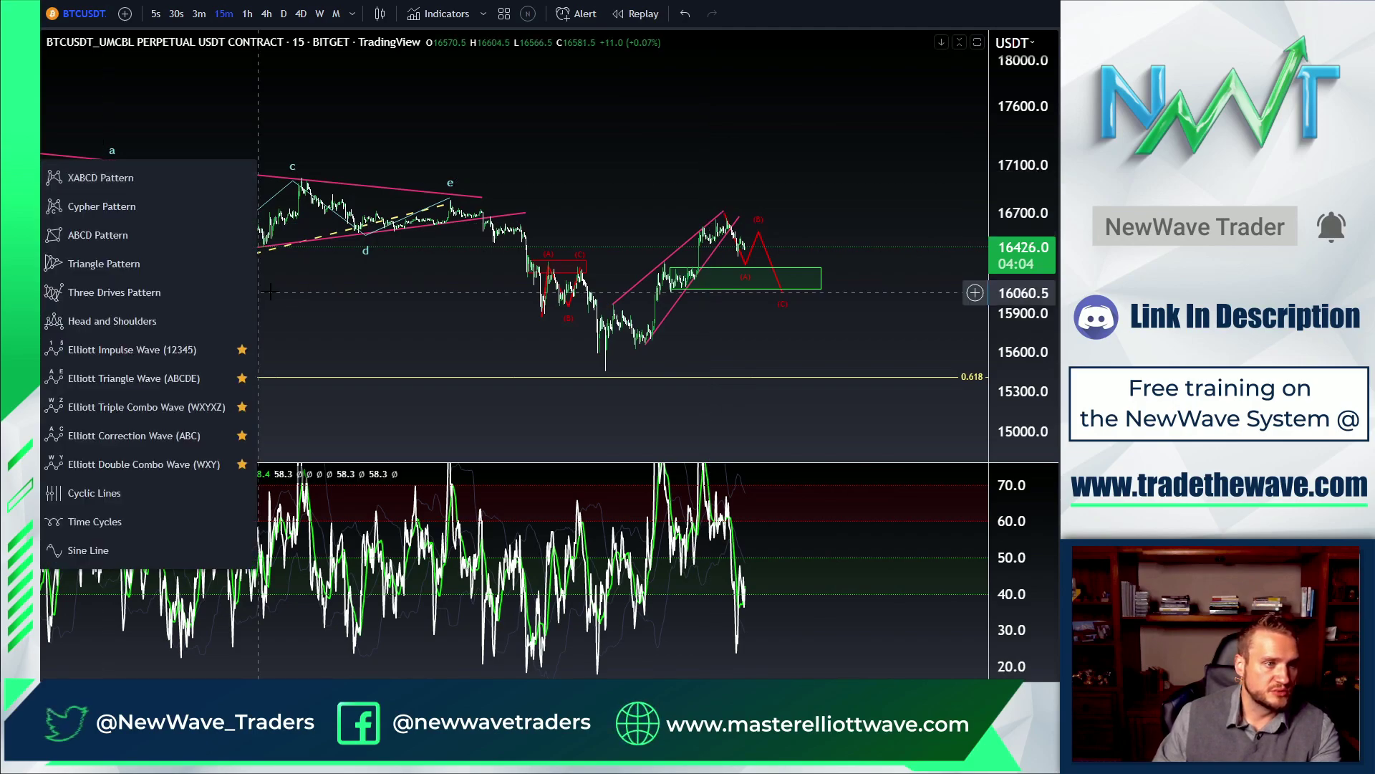
click(224, 265)
click(614, 369)
click(716, 215)
click(792, 301)
click(867, 105)
click(888, 147)
click(917, 57)
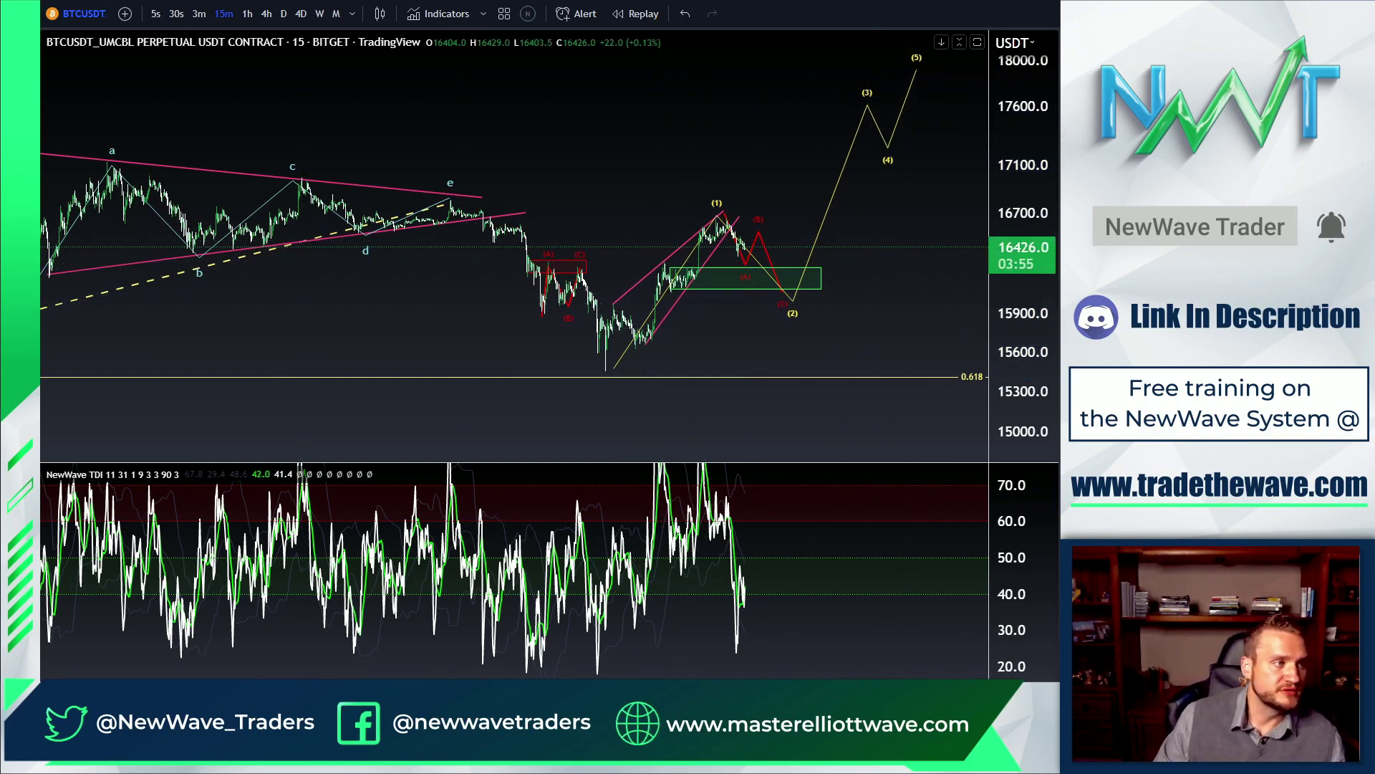
- Add a Fib retracement over wave (1) between about 15472.0 and 16630.5, showing only the 0.618 level
click(36, 98)
click(89, 104)
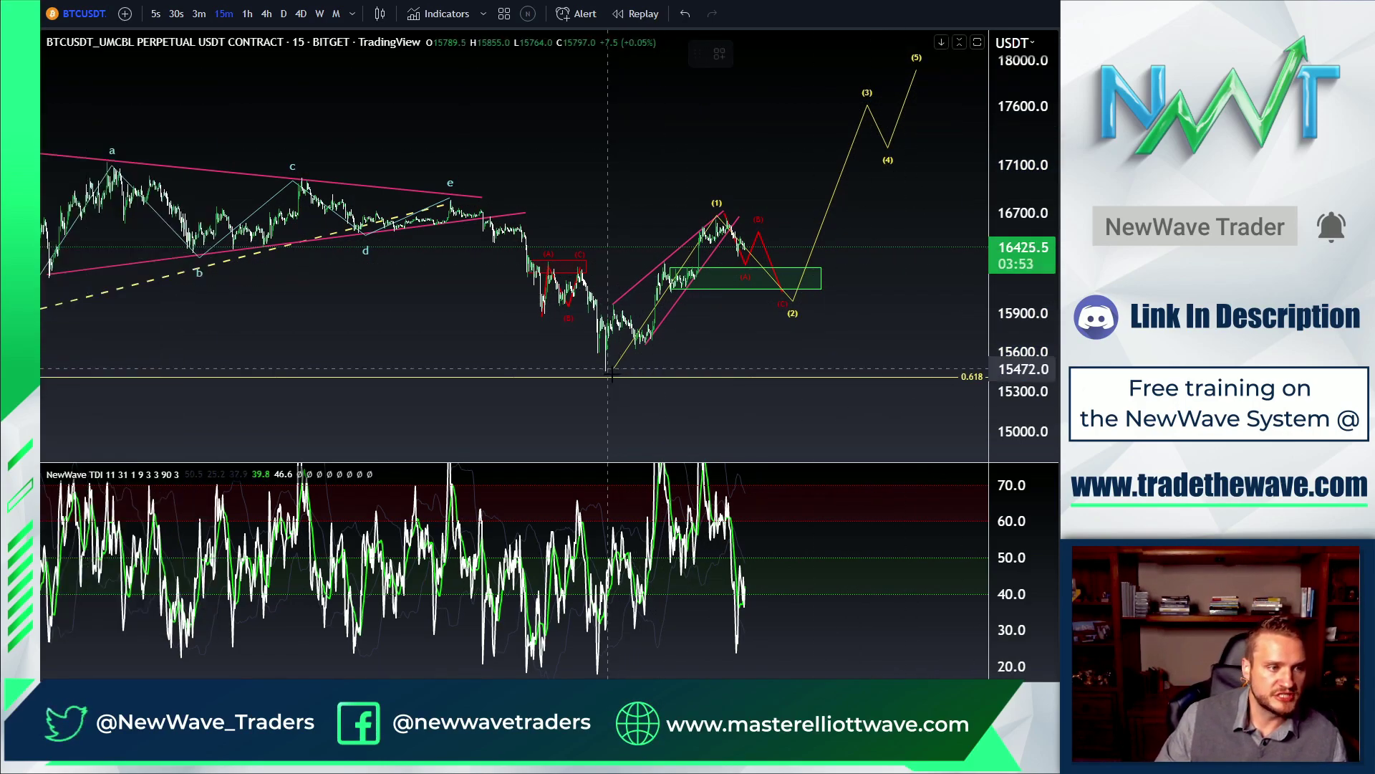
click(613, 367)
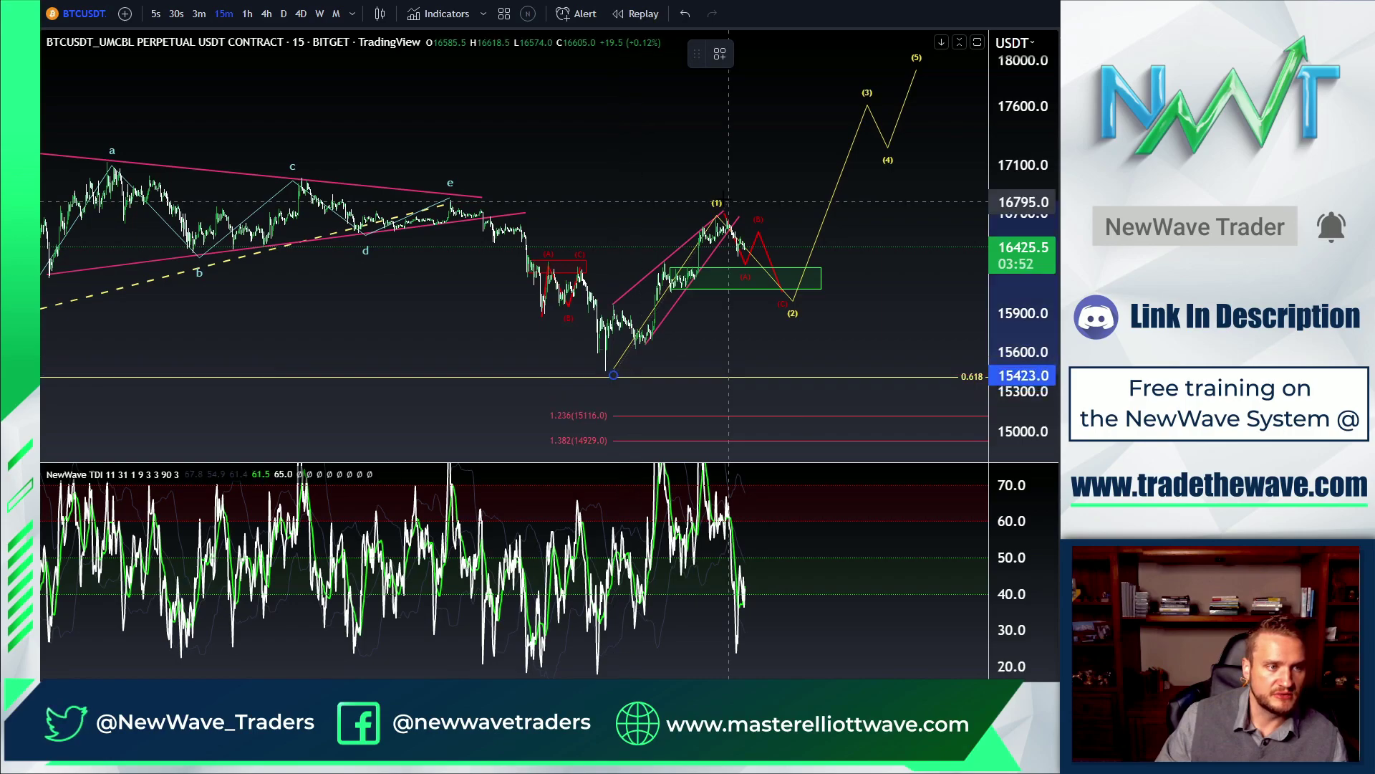
double_click(611, 368)
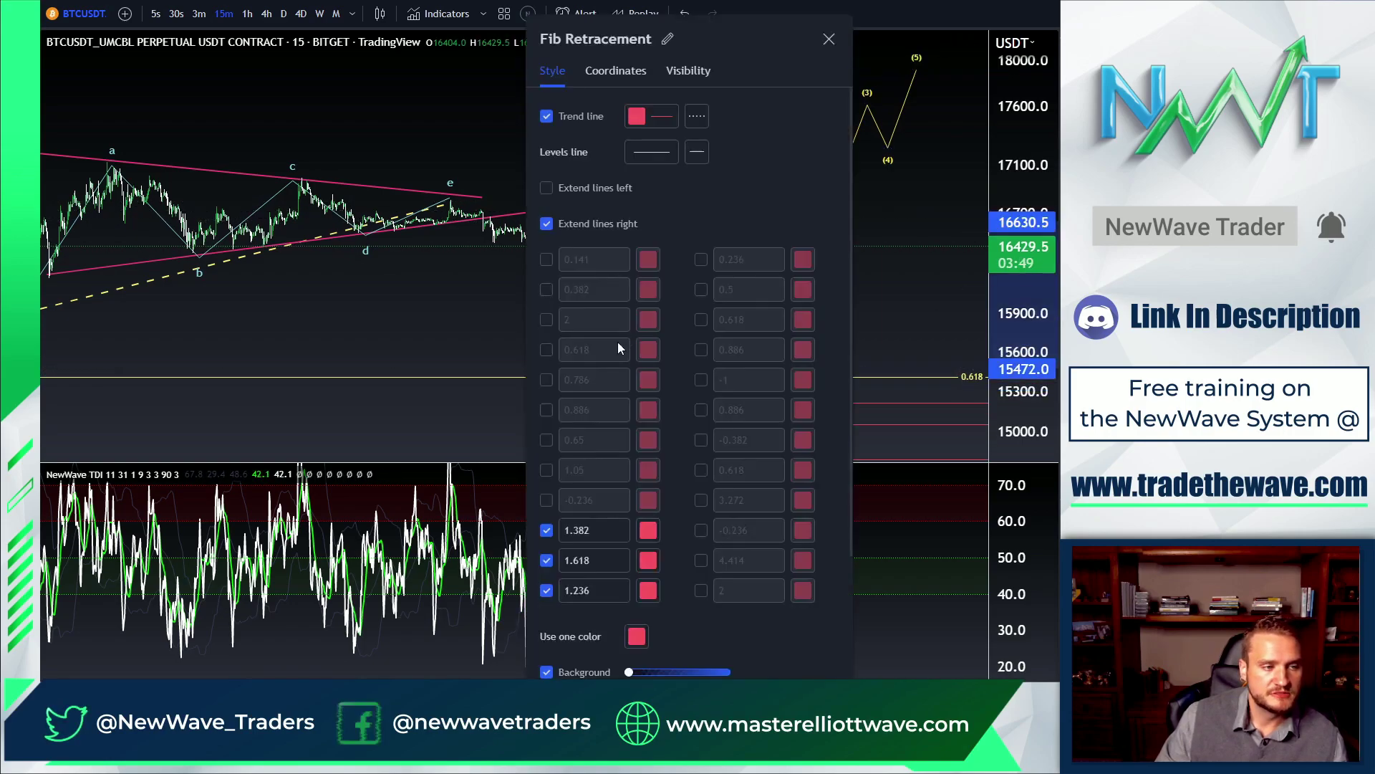
click(547, 350)
click(546, 560)
click(548, 594)
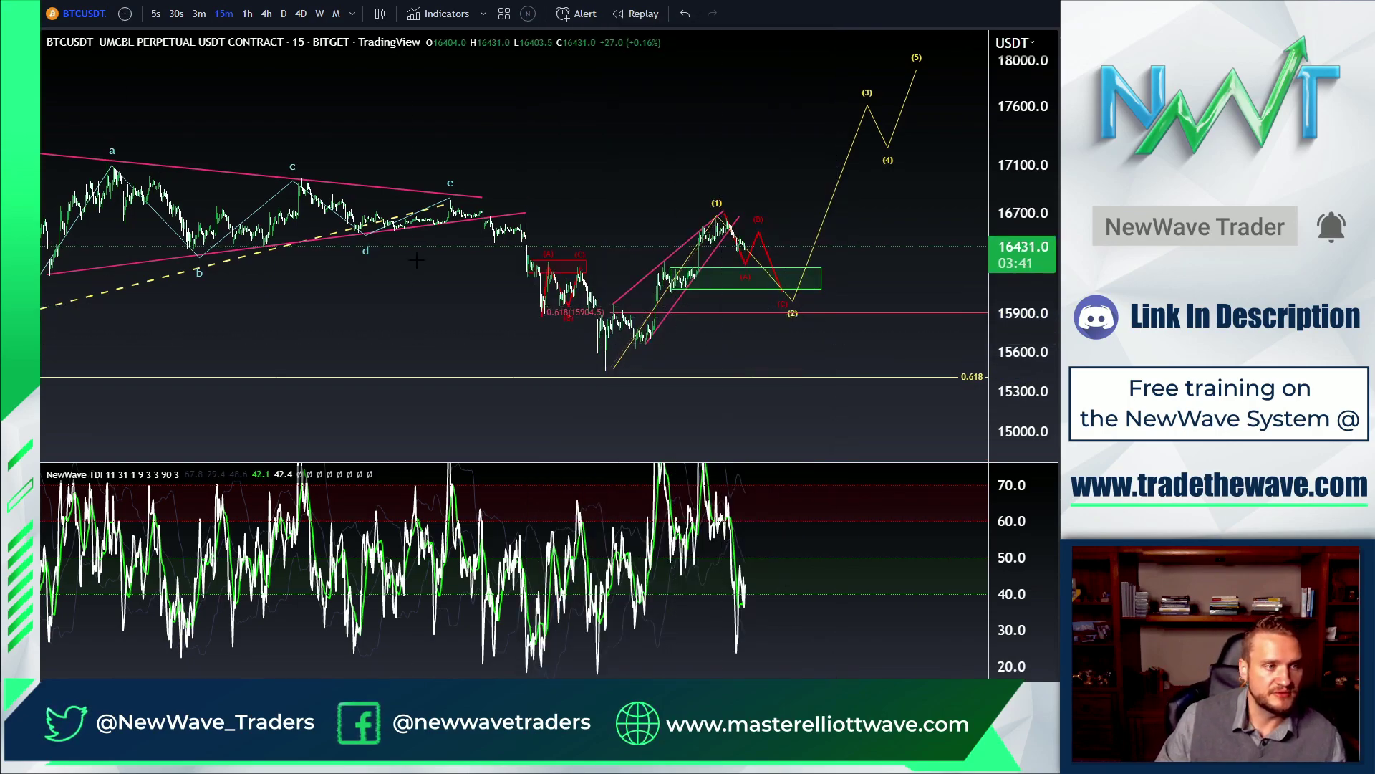
- Draw a green rectangle between about 15908.5 and 15664.0 below the existing green box as a second pullback zone
click(635, 326)
drag(636, 326, 620, 313)
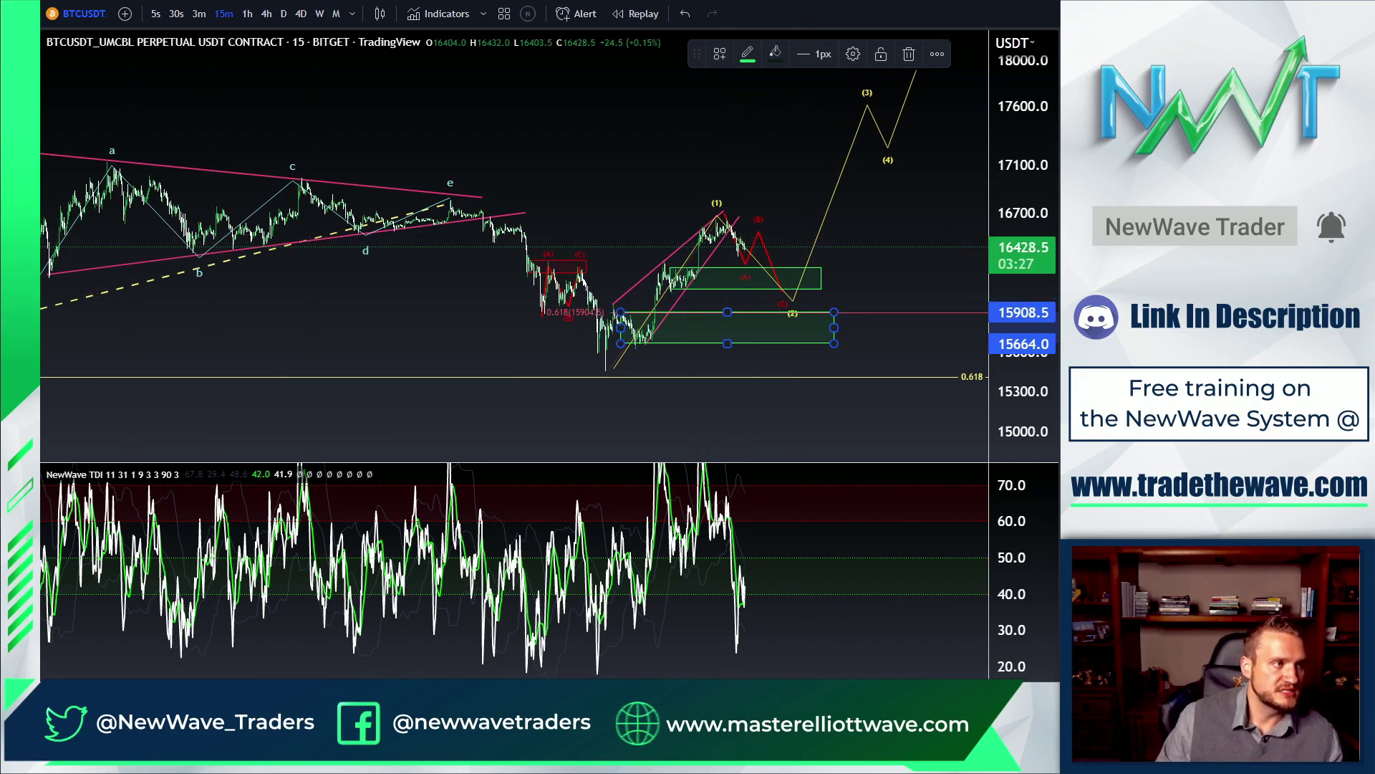
- Brush a thick yellow zigzag from the wedge top through the upper green box to about 15600, just below the lower box
click(36, 126)
click(91, 135)
drag(732, 222, 748, 275)
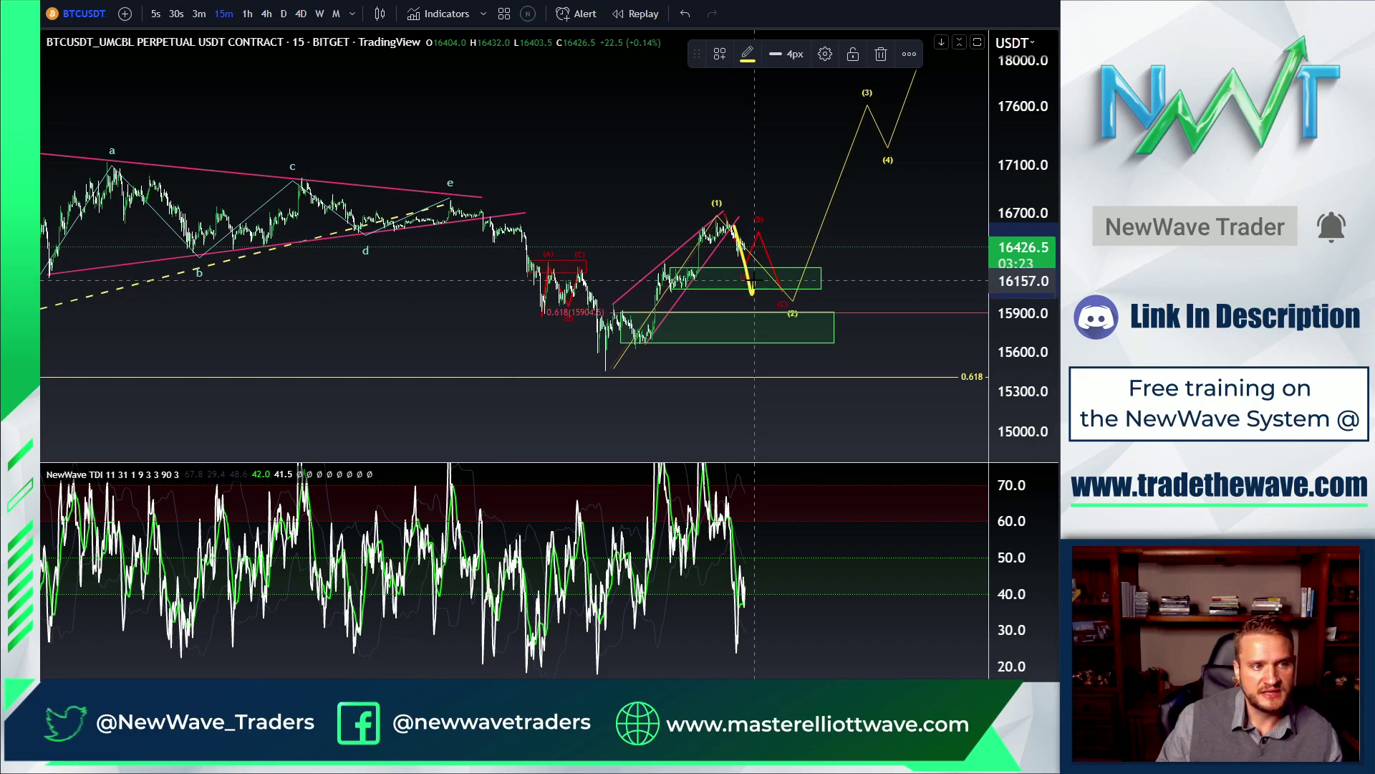
drag(788, 313, 795, 356)
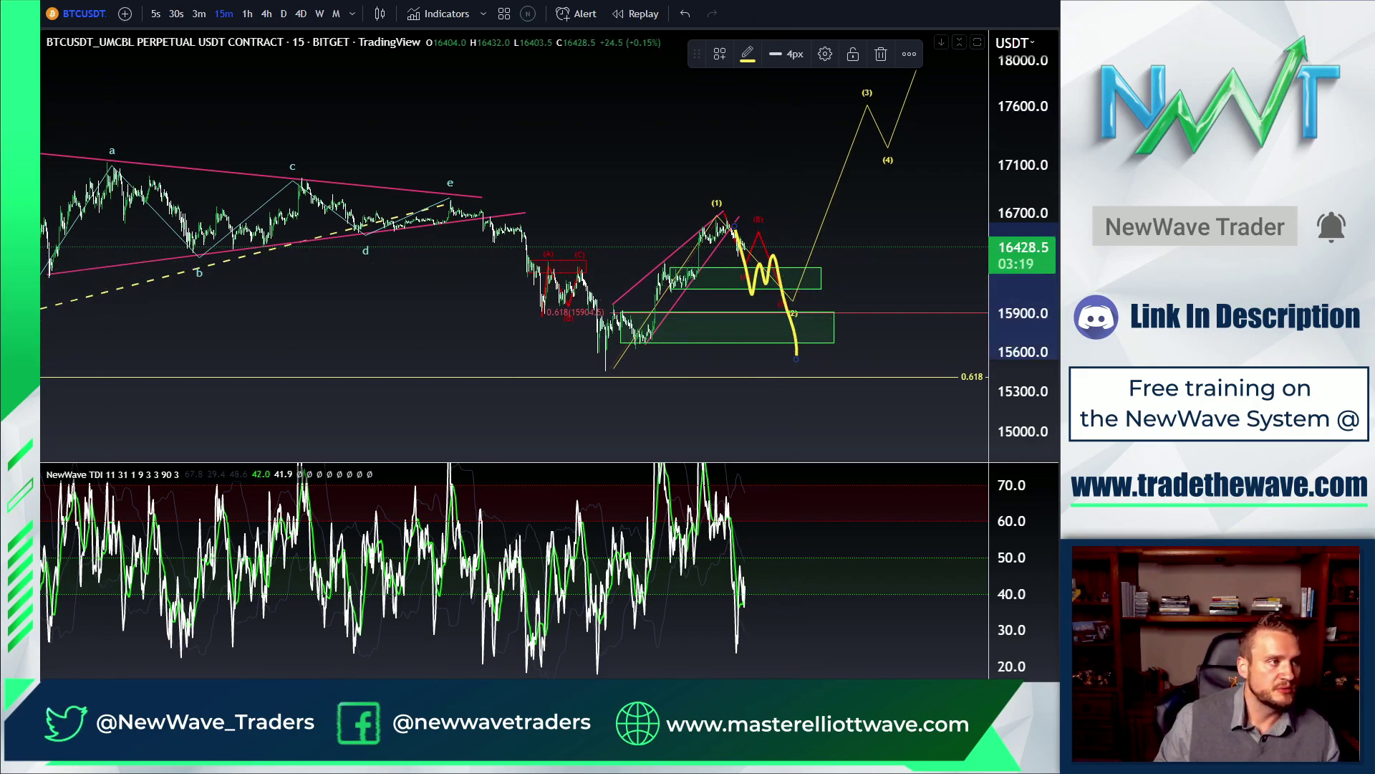
click(701, 277)
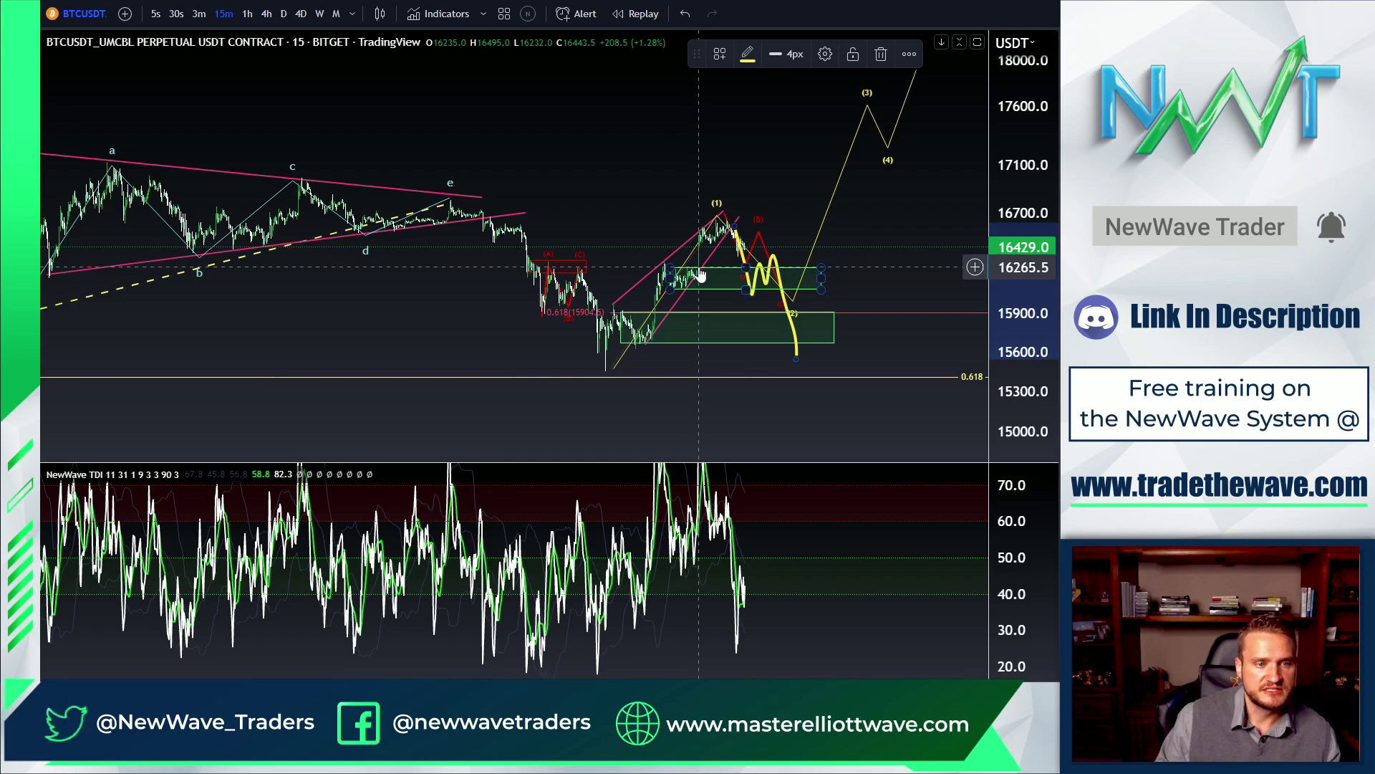
click(812, 318)
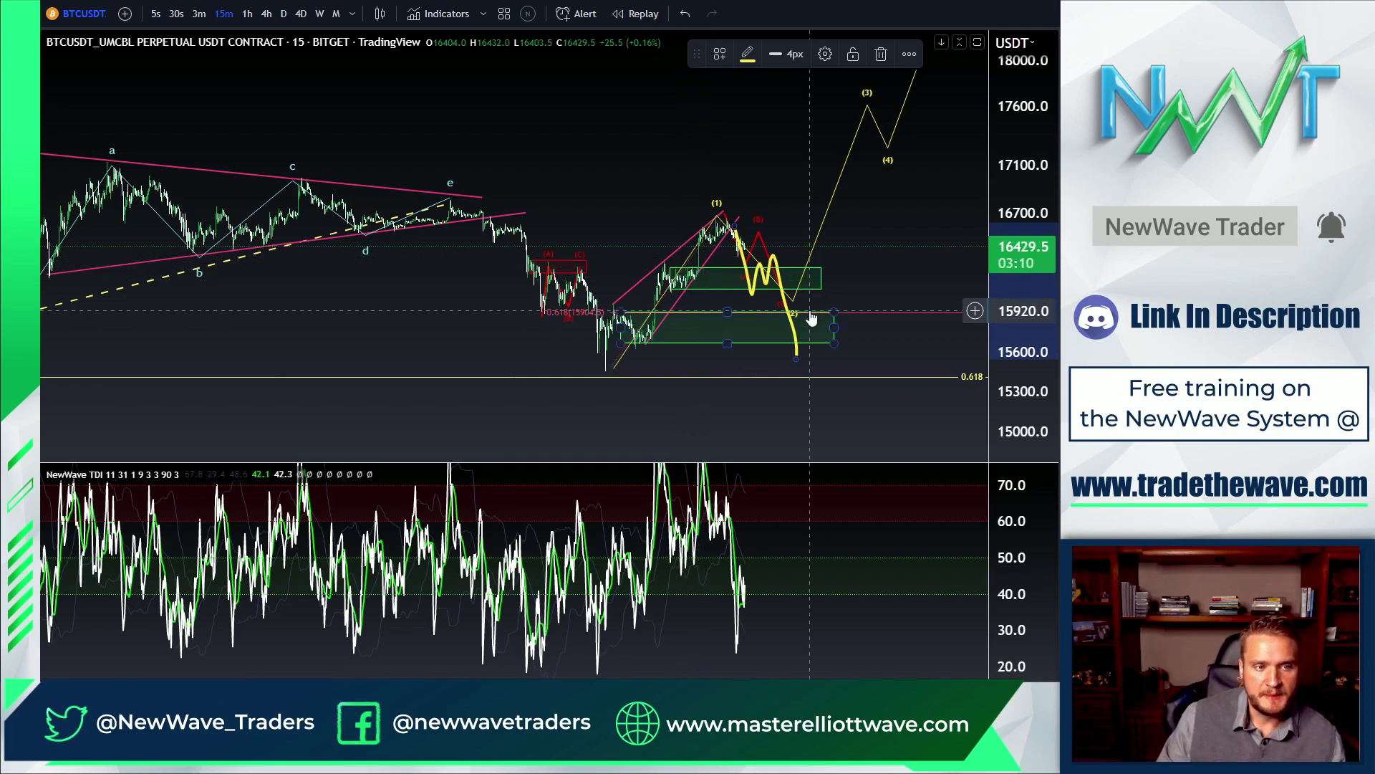
- Draw a red ABC correction wave from about 15813.5 through 17129.5 and 15407.0 to 16659.5 at the wedge top
click(28, 46)
click(614, 182)
scroll(614, 182, down, 5)
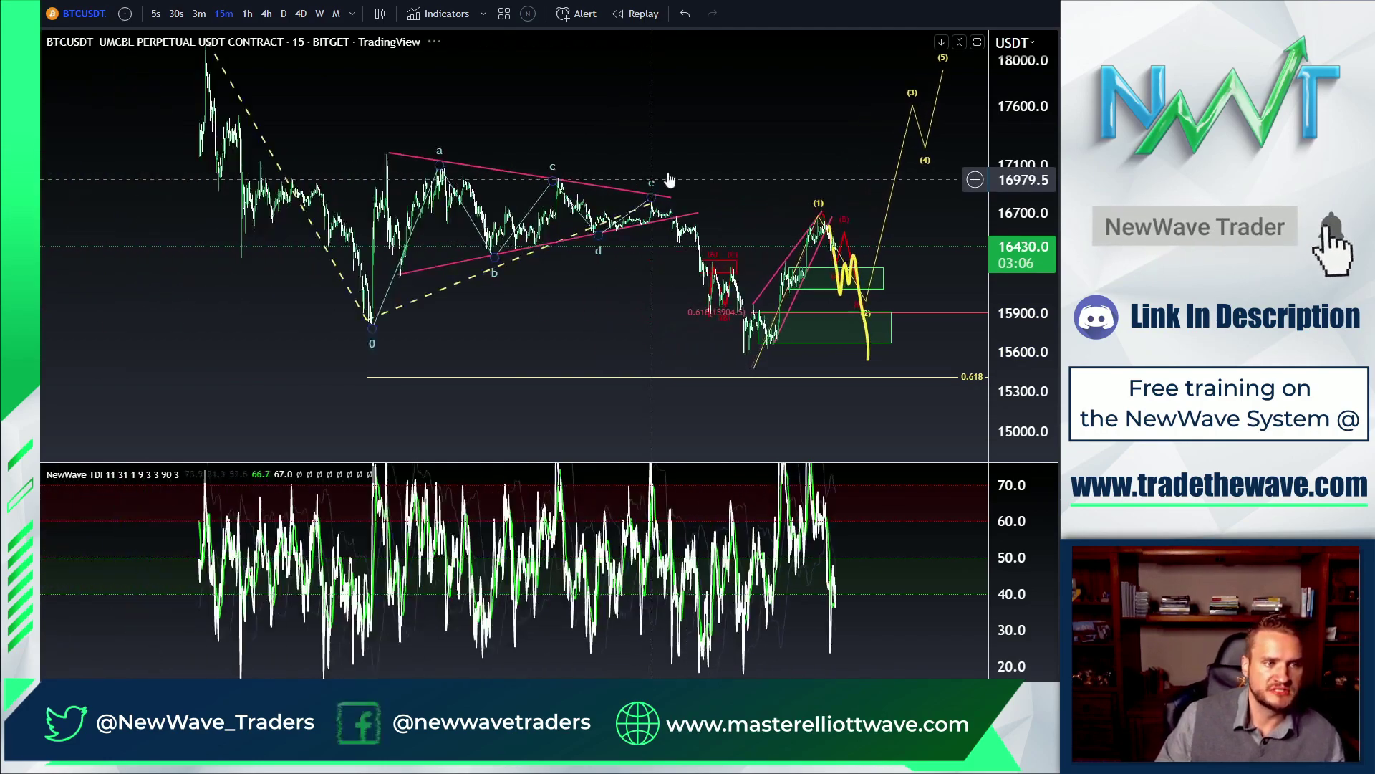
drag(591, 116, 554, 104)
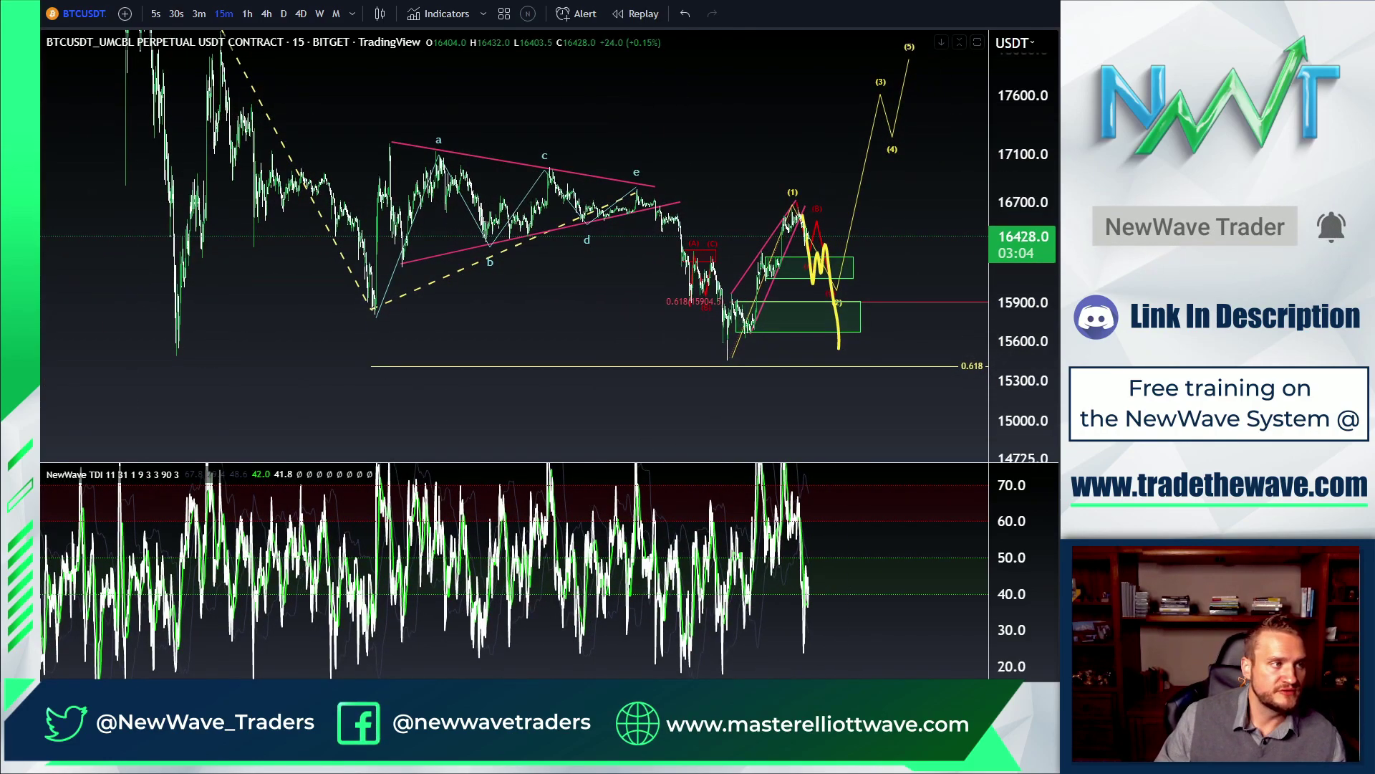
click(36, 172)
click(171, 432)
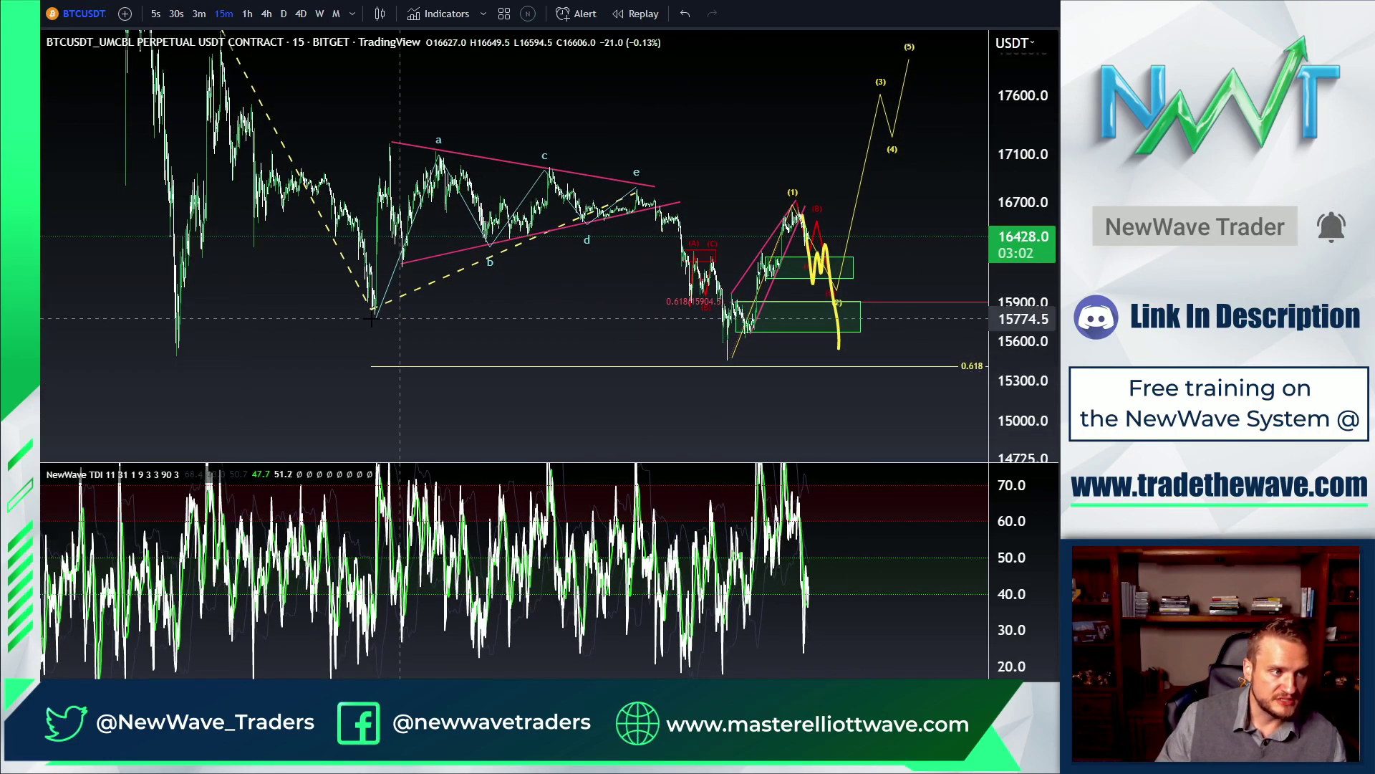
click(371, 313)
click(445, 151)
click(735, 366)
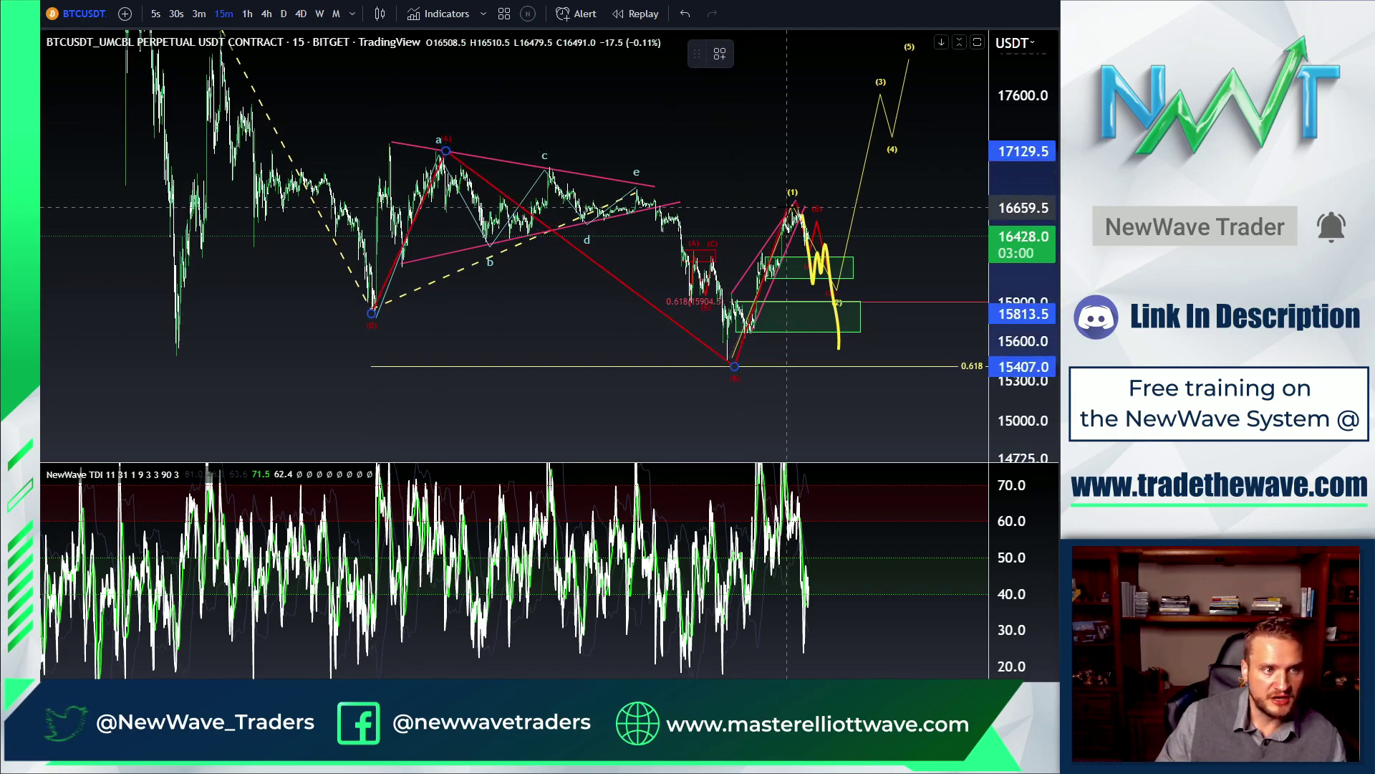
click(787, 207)
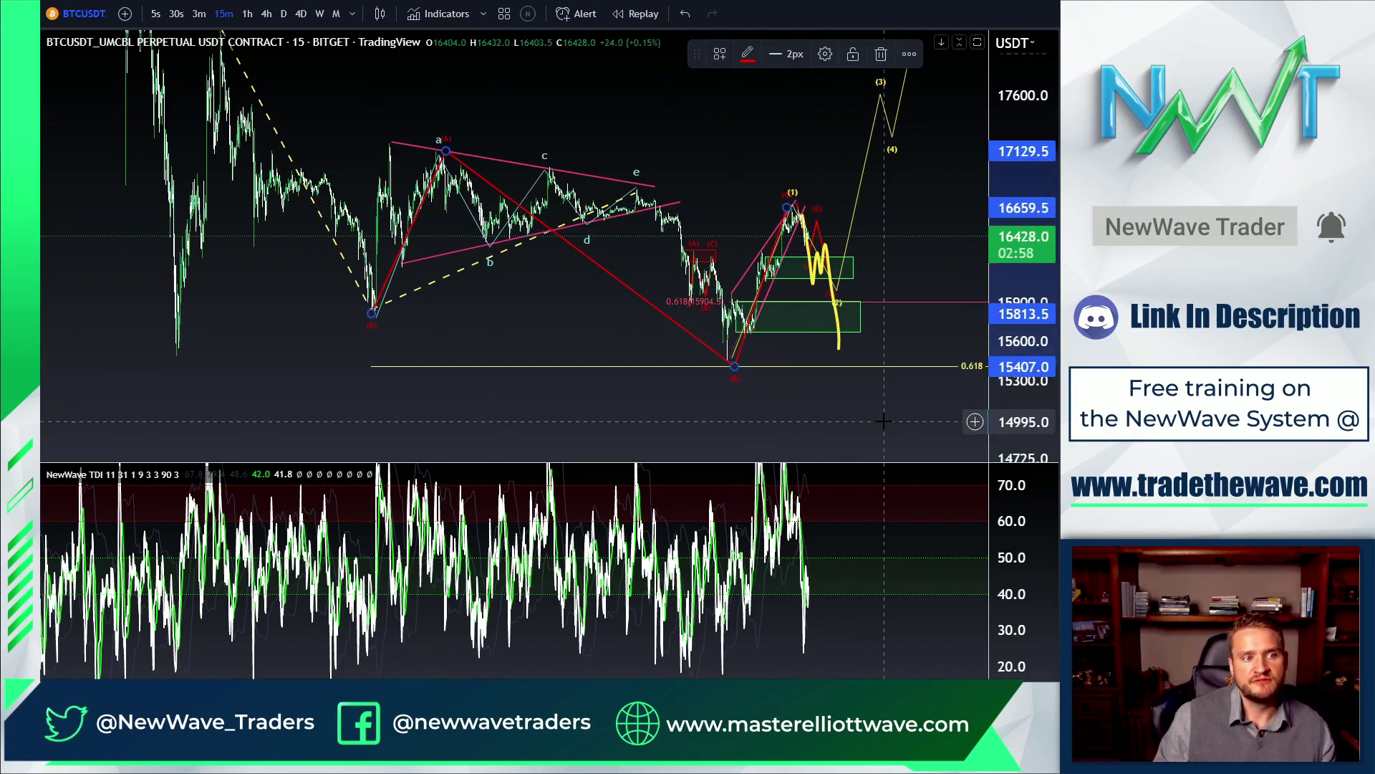
- Brush a yellow rebound off the drop's end, with a small triangle around 15900 and a stepped rise towards 17000
drag(799, 228, 736, 228)
scroll(736, 228, up, 5)
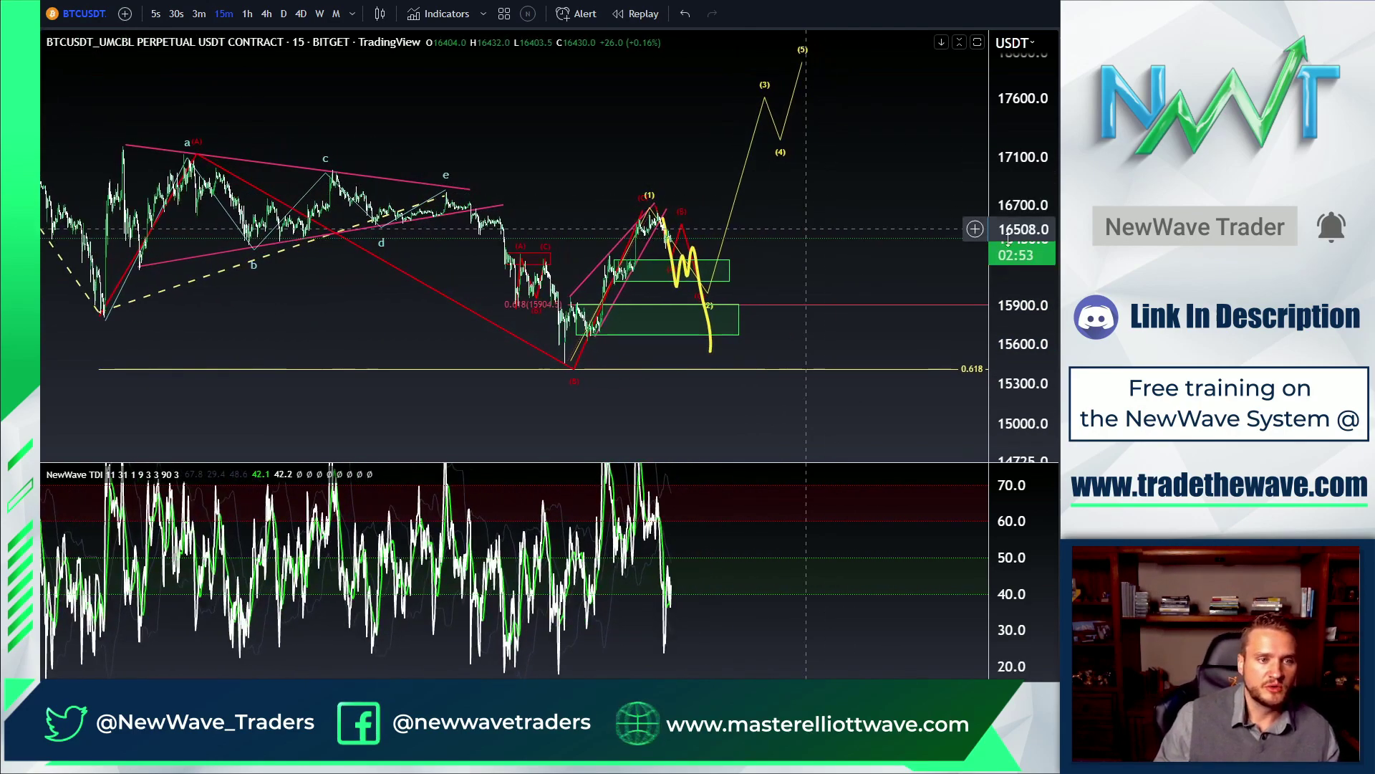
drag(1012, 222, 1012, 182)
scroll(839, 247, up, 4)
drag(786, 196, 813, 206)
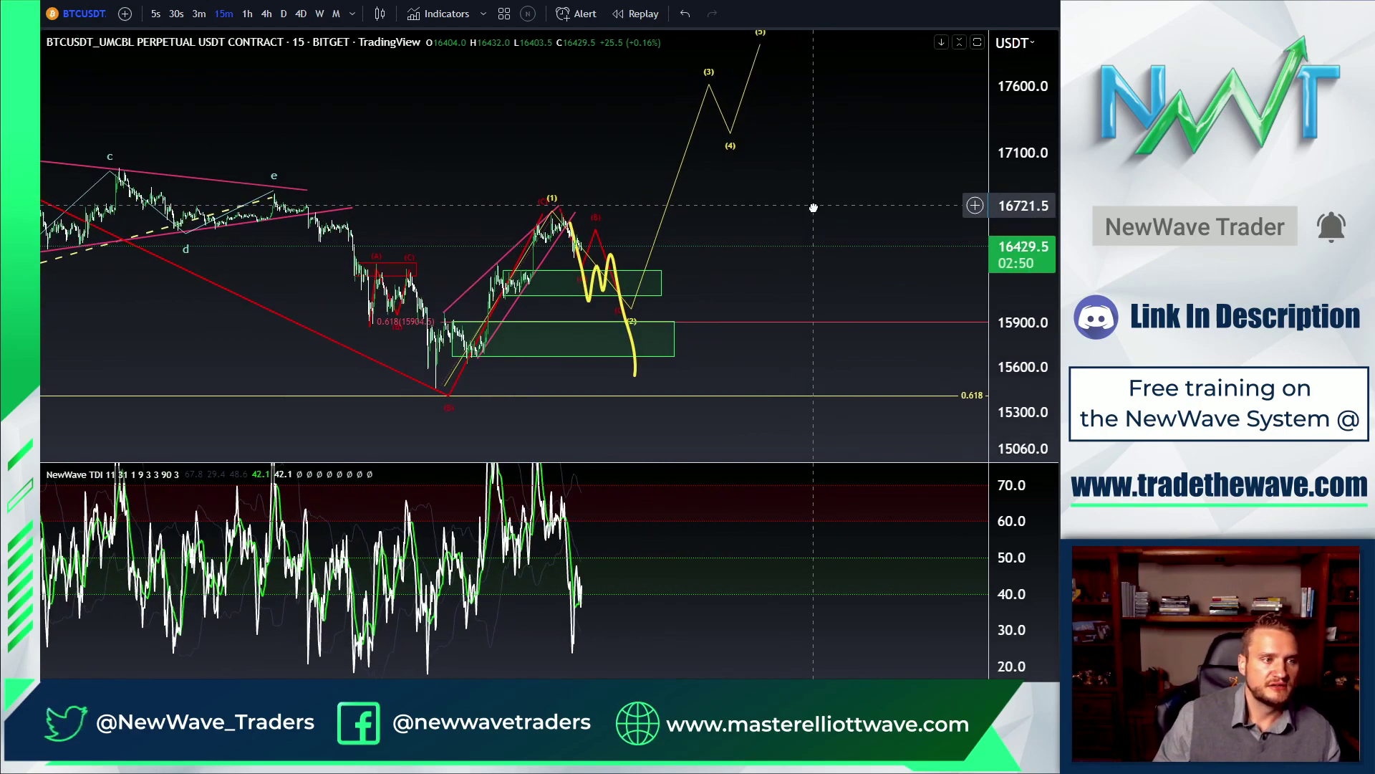
click(647, 286)
click(41, 38)
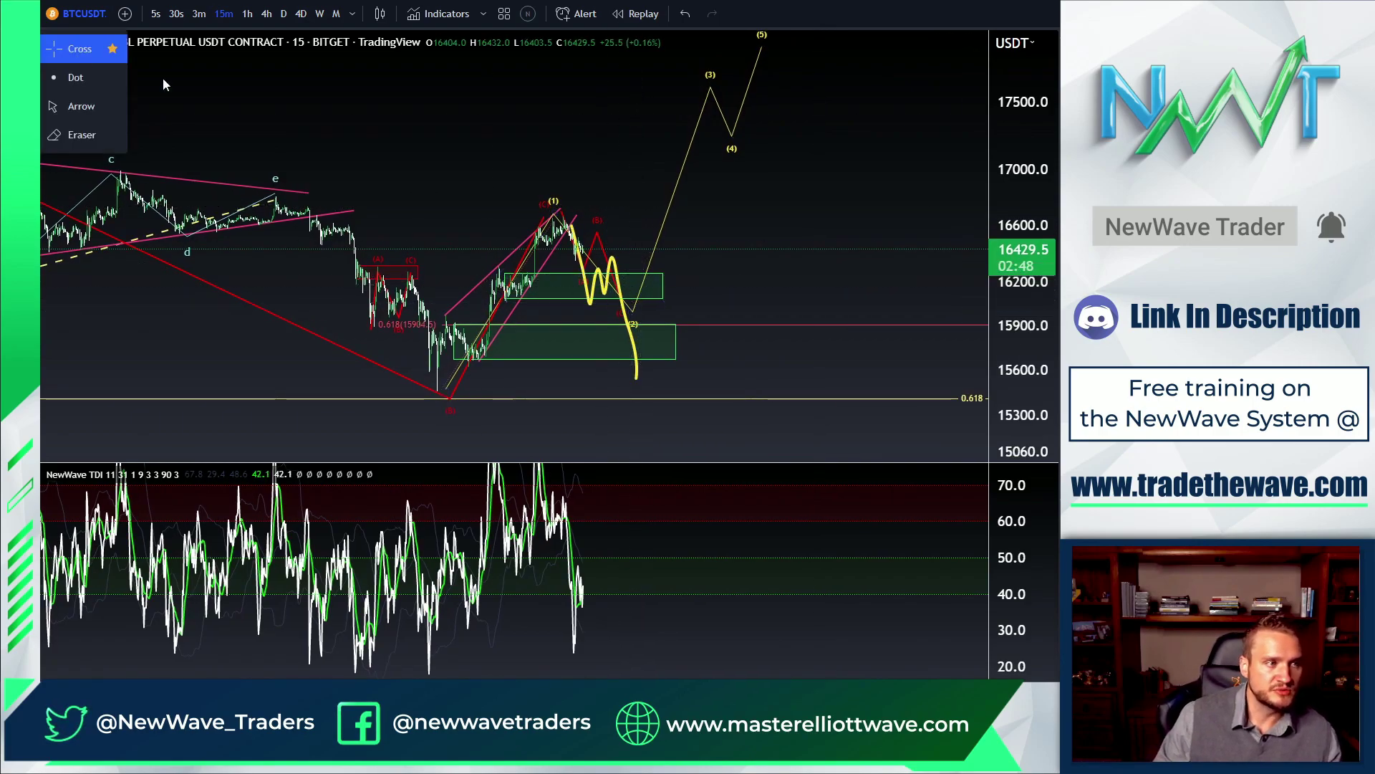
drag(746, 210, 819, 213)
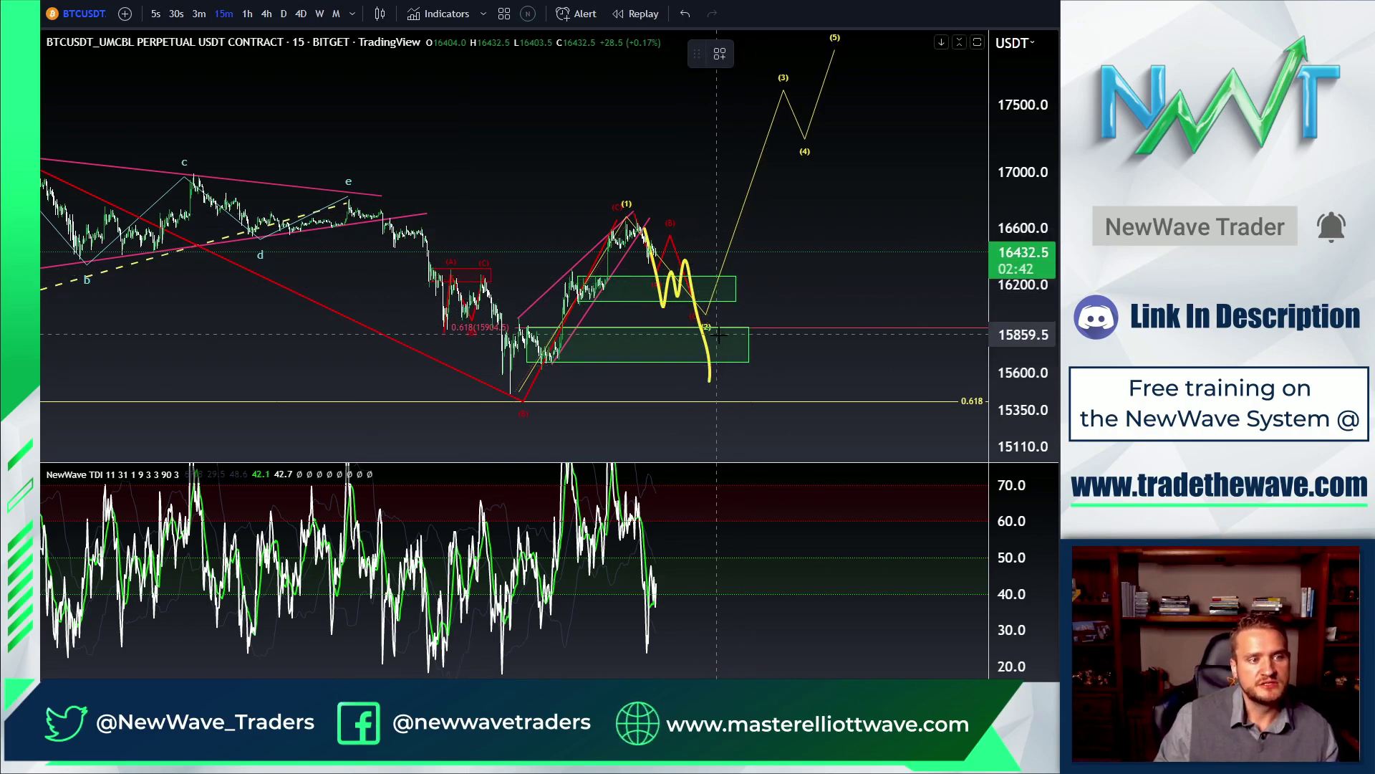
mouse_move(709, 373)
mouse_down()
mouse_move(717, 326)
mouse_move(730, 349)
mouse_up()
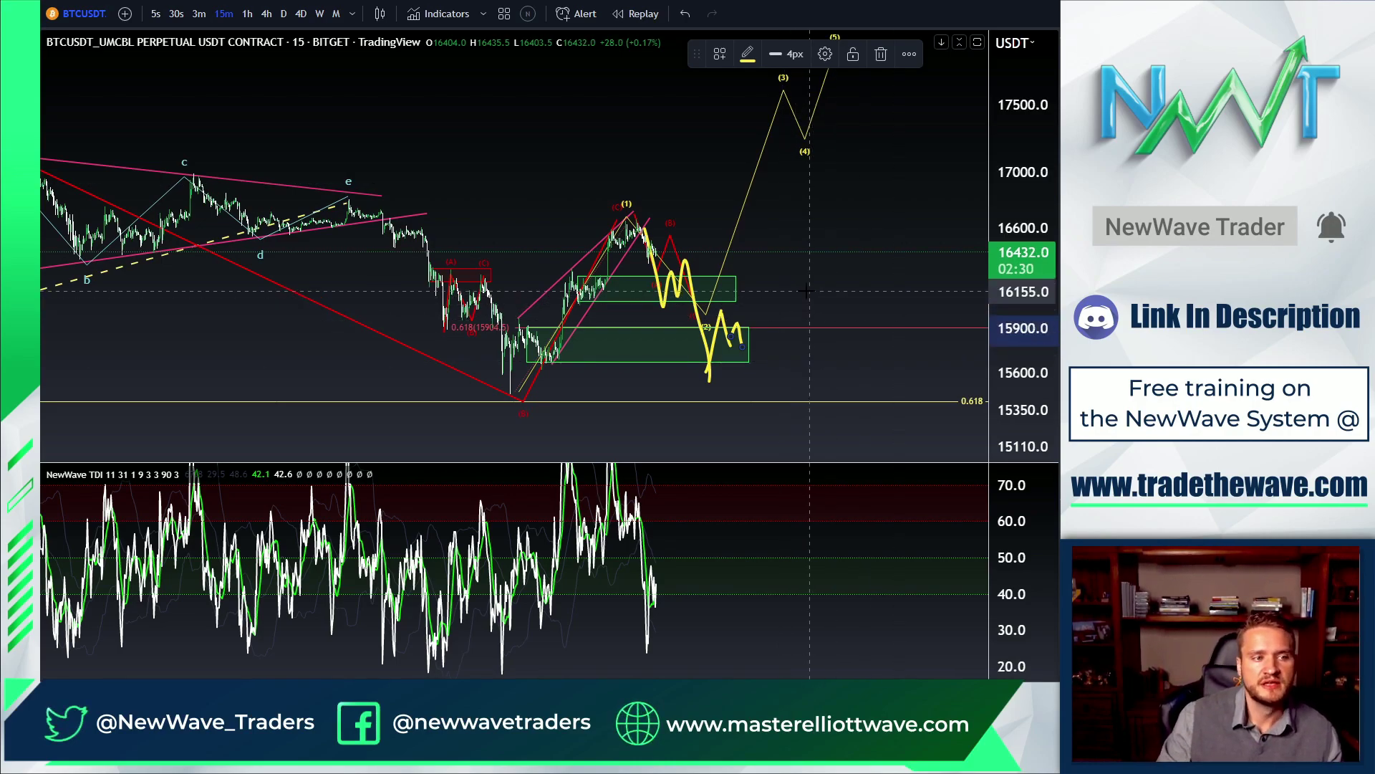
mouse_move(739, 339)
mouse_down()
mouse_move(722, 319)
mouse_move(741, 318)
mouse_move(736, 344)
mouse_move(748, 344)
mouse_move(761, 221)
mouse_move(801, 242)
mouse_move(808, 179)
mouse_up()
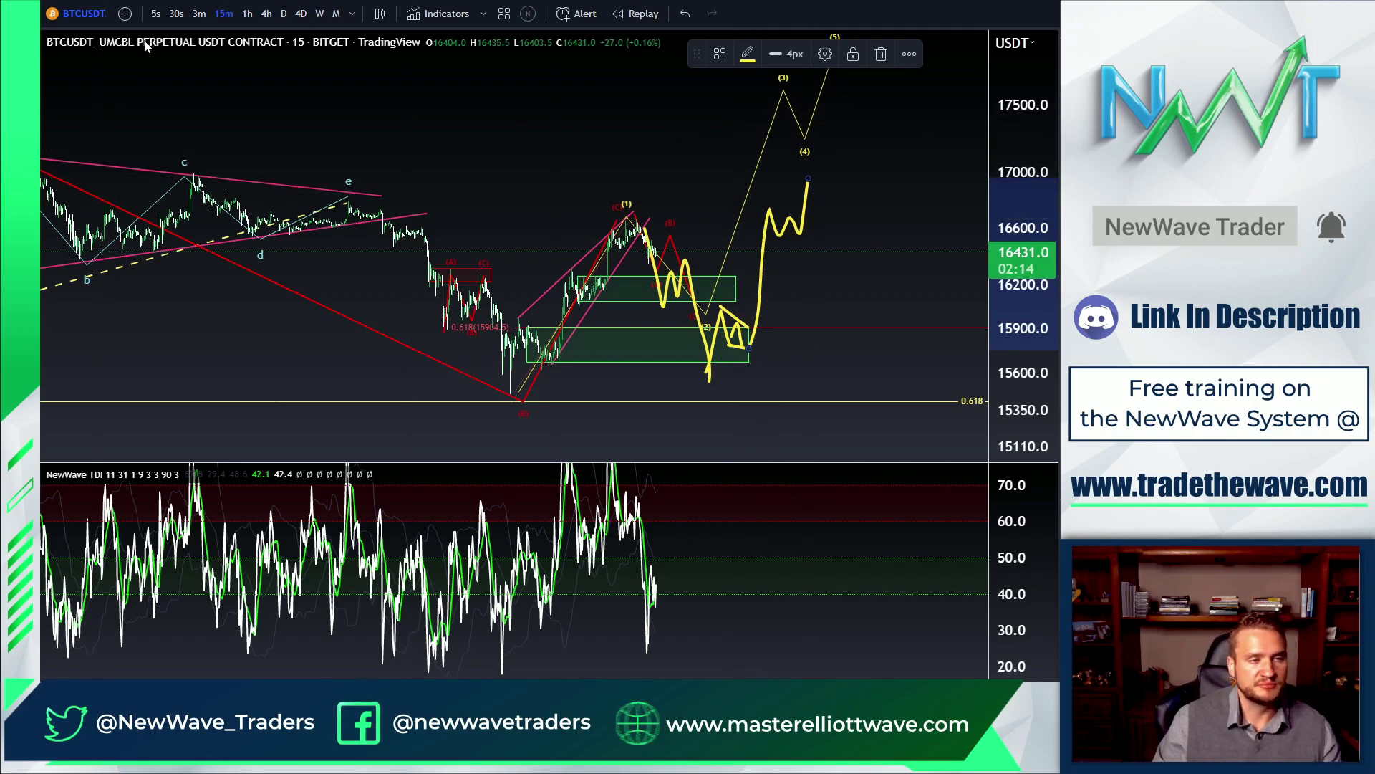
- Clear the yellow brush strokes and add a callout reading "Start of something or a C wave" at about 16644.5 near wave (1)
key(Delete)
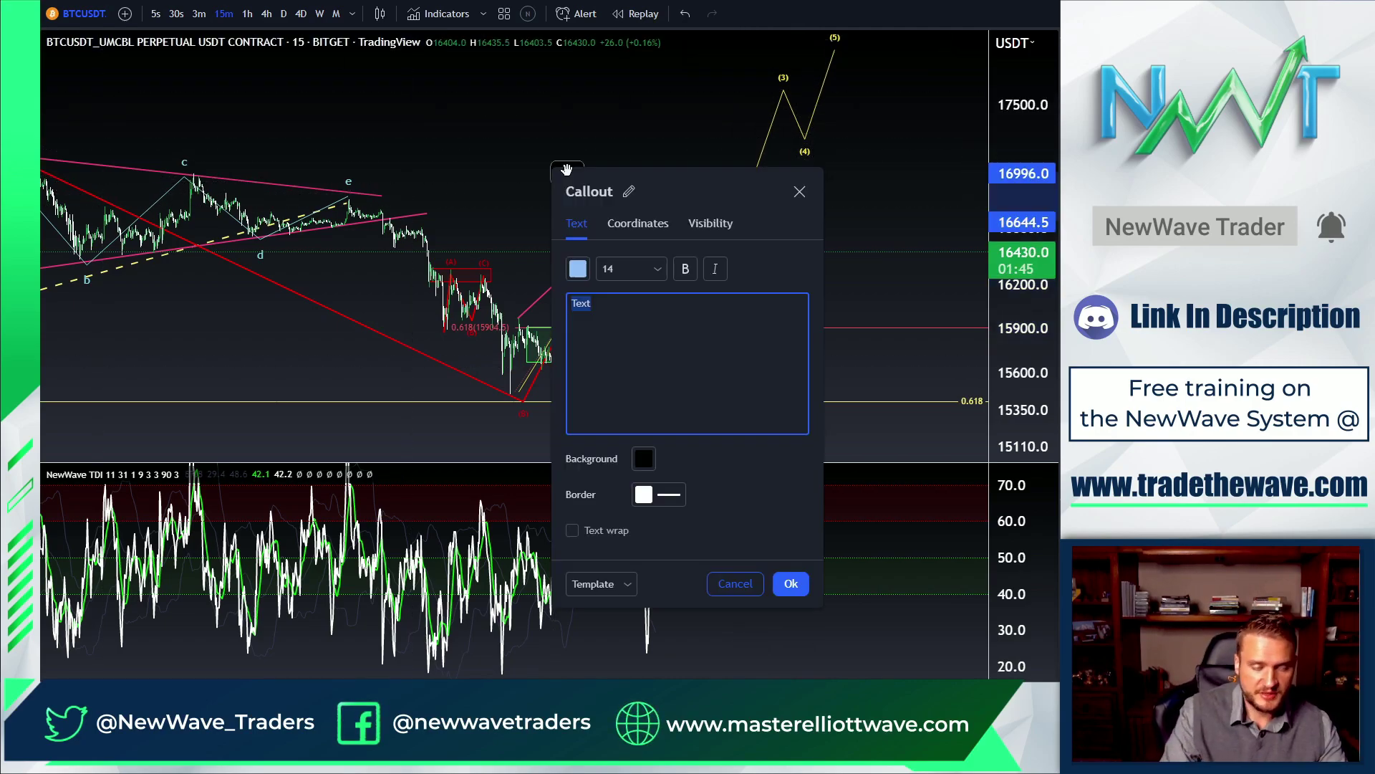
key(BackSpace)
text(Stat)
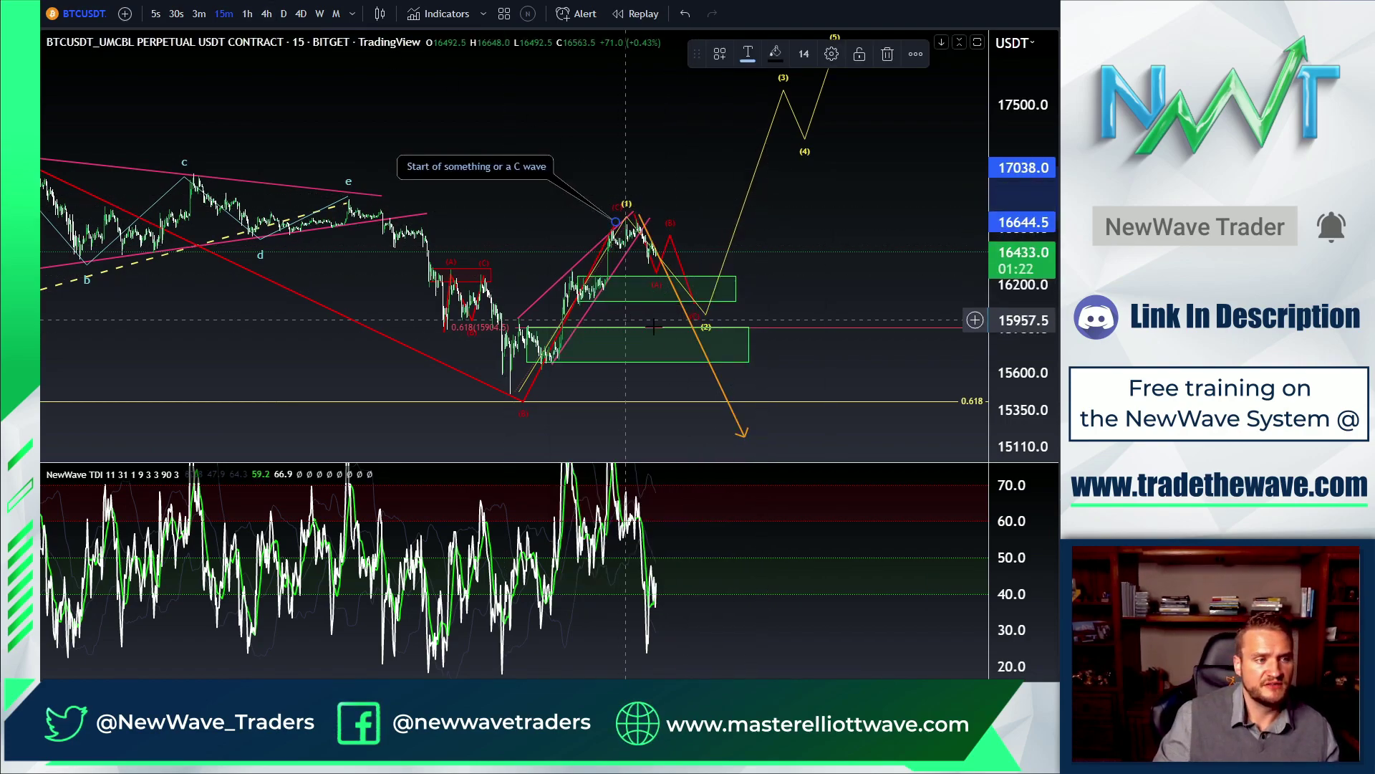
- Switch the chart to the 4h timeframe and examine the wave counts against the larger decline
click(707, 325)
click(705, 315)
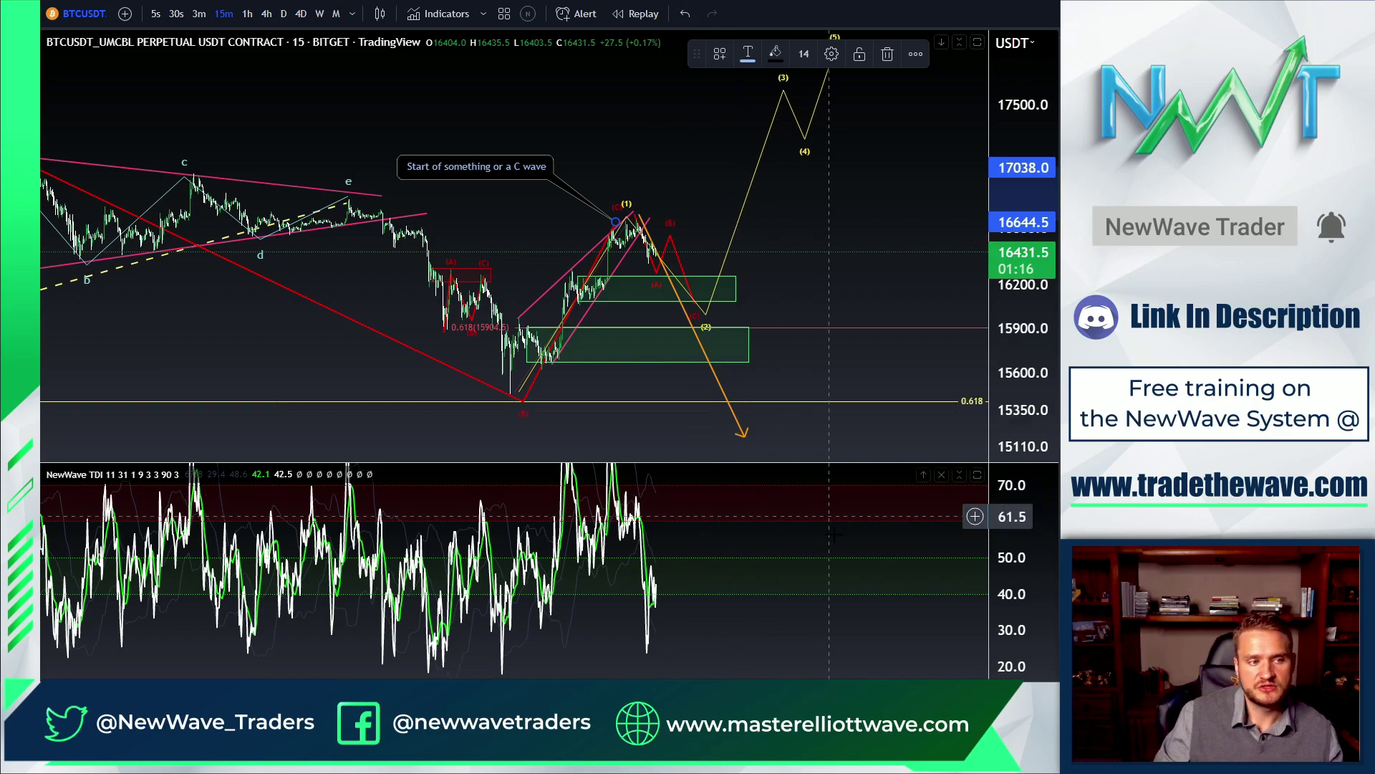
click(523, 362)
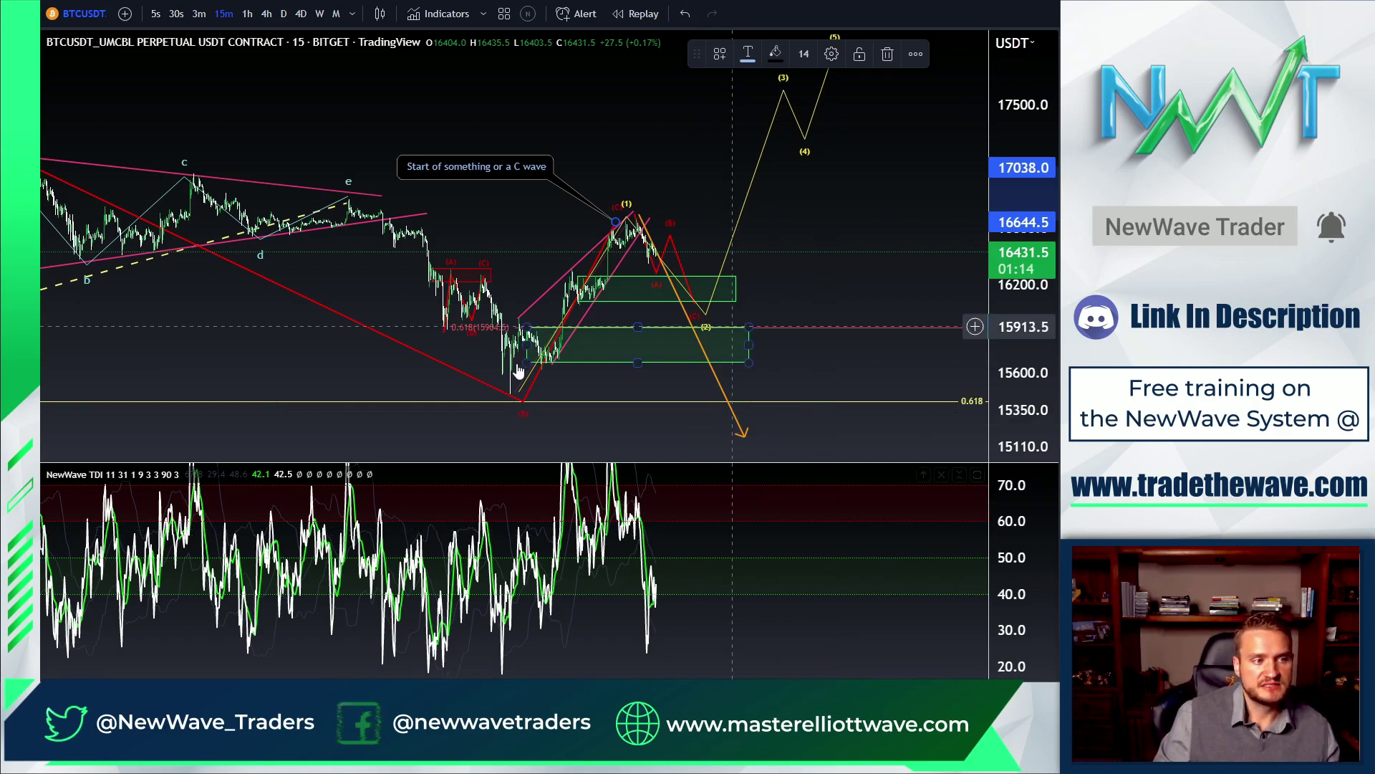
click(628, 209)
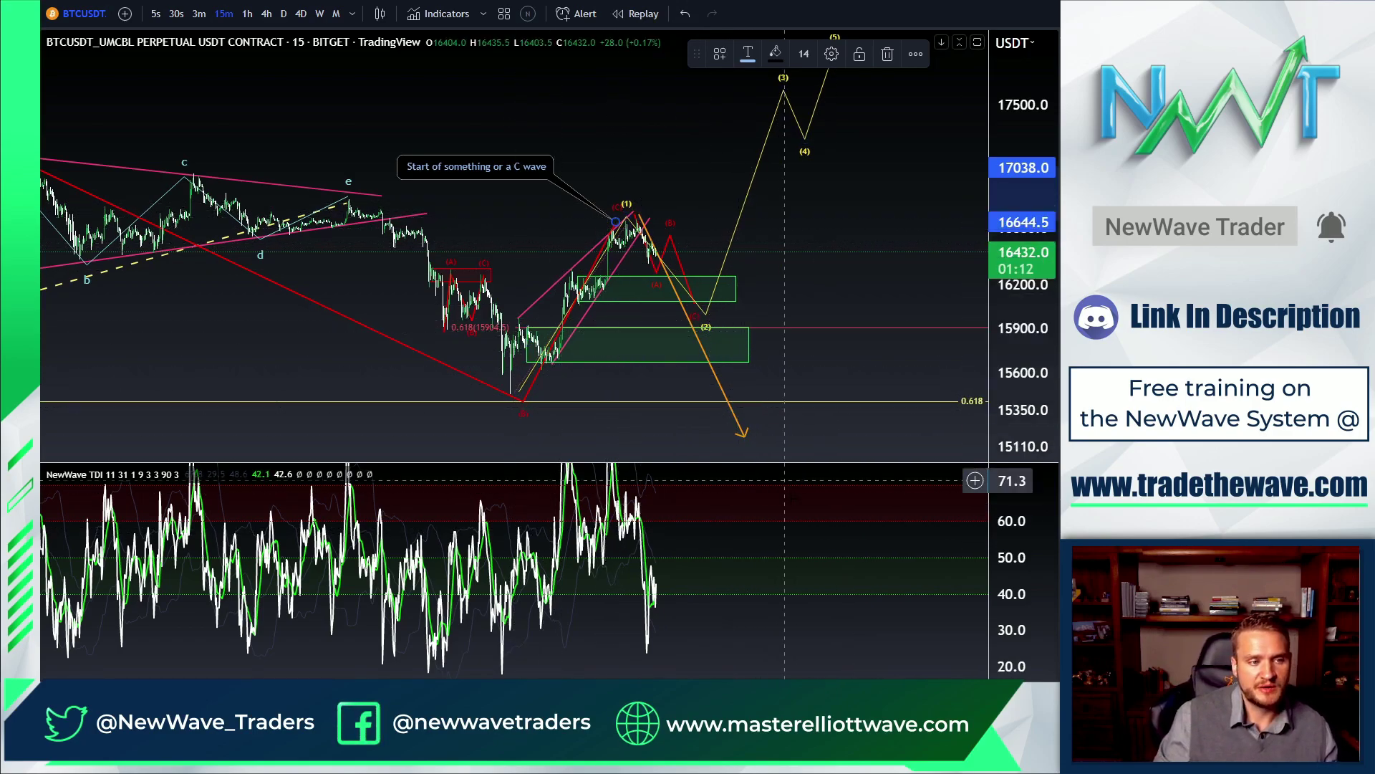
scroll(649, 237, up, 5)
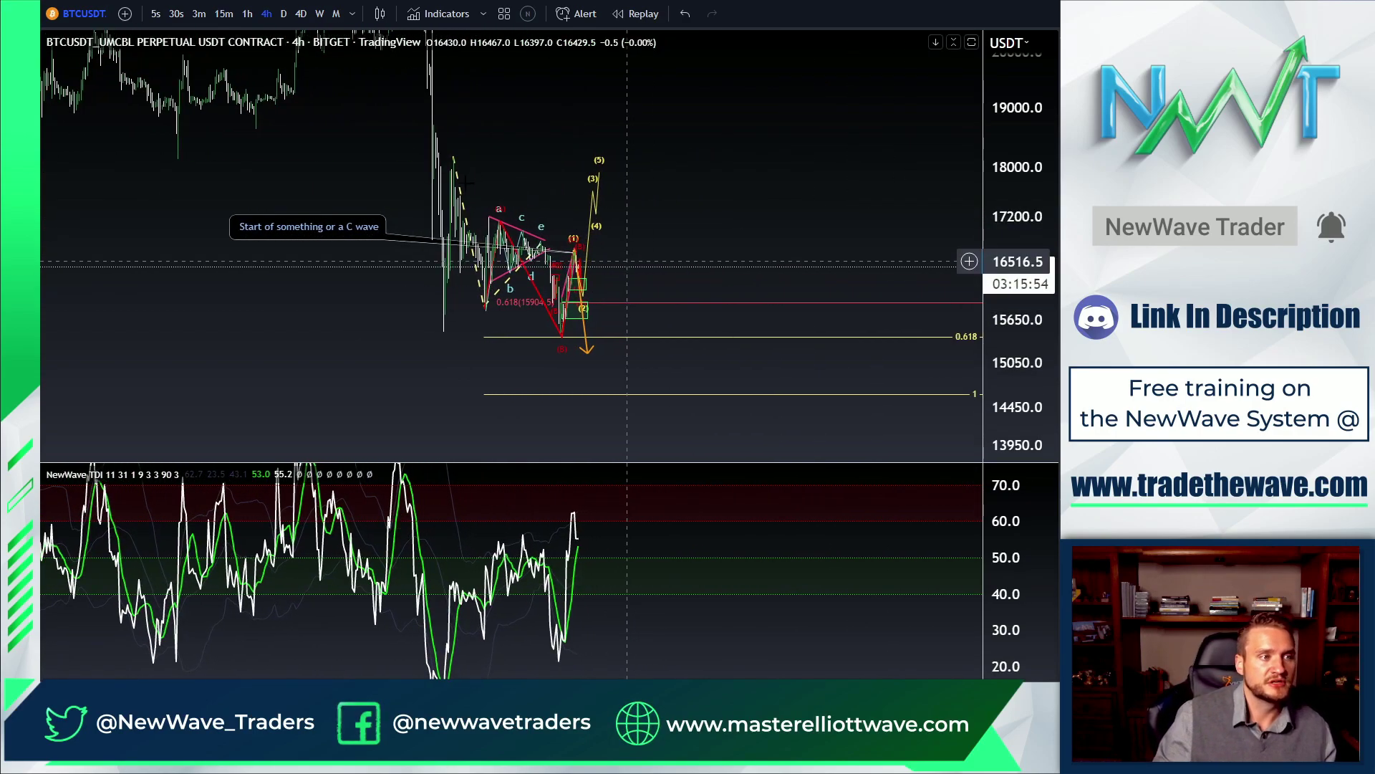
scroll(462, 179, up, 3)
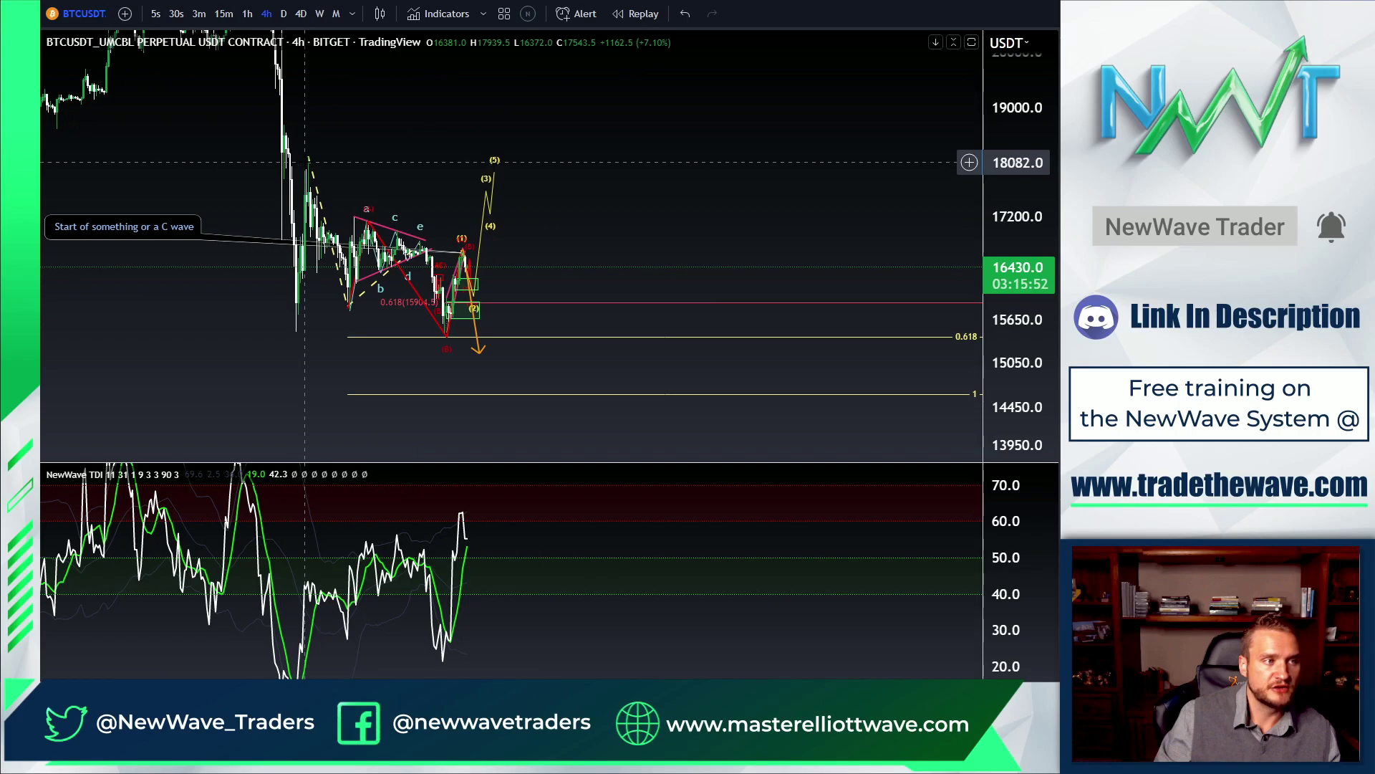